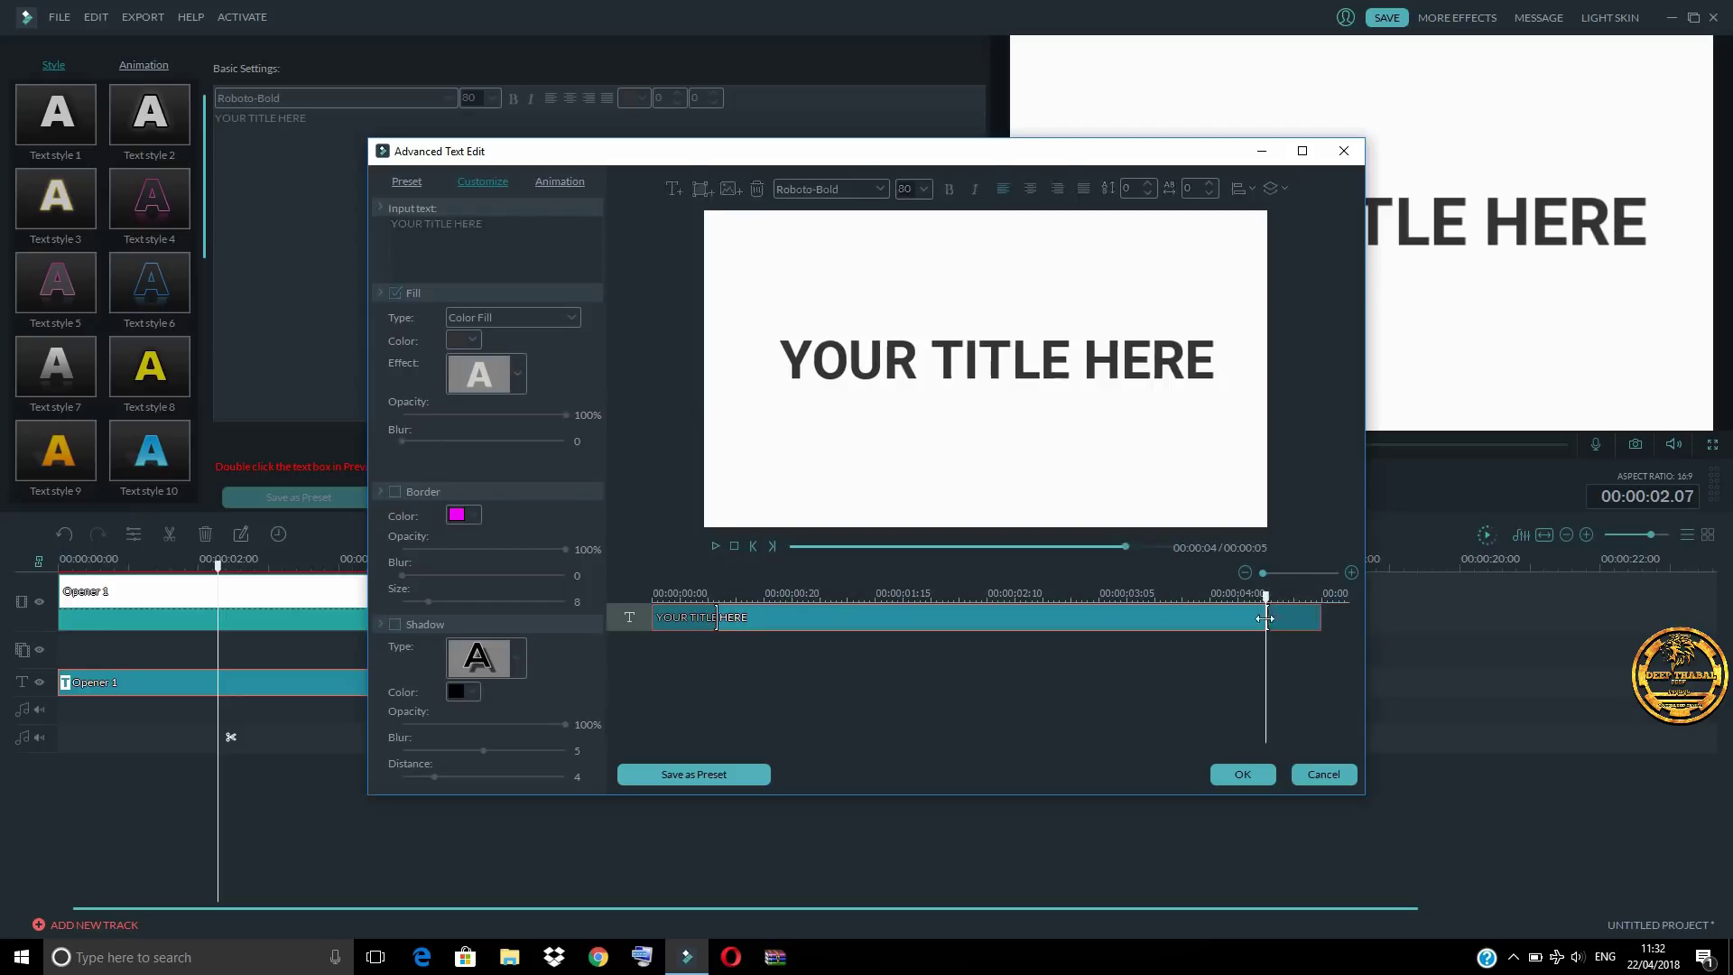
Change the title's font from the font list to Verdana Pro Cond Black.
{"action": "left_click", "coordinate": [882, 189]}
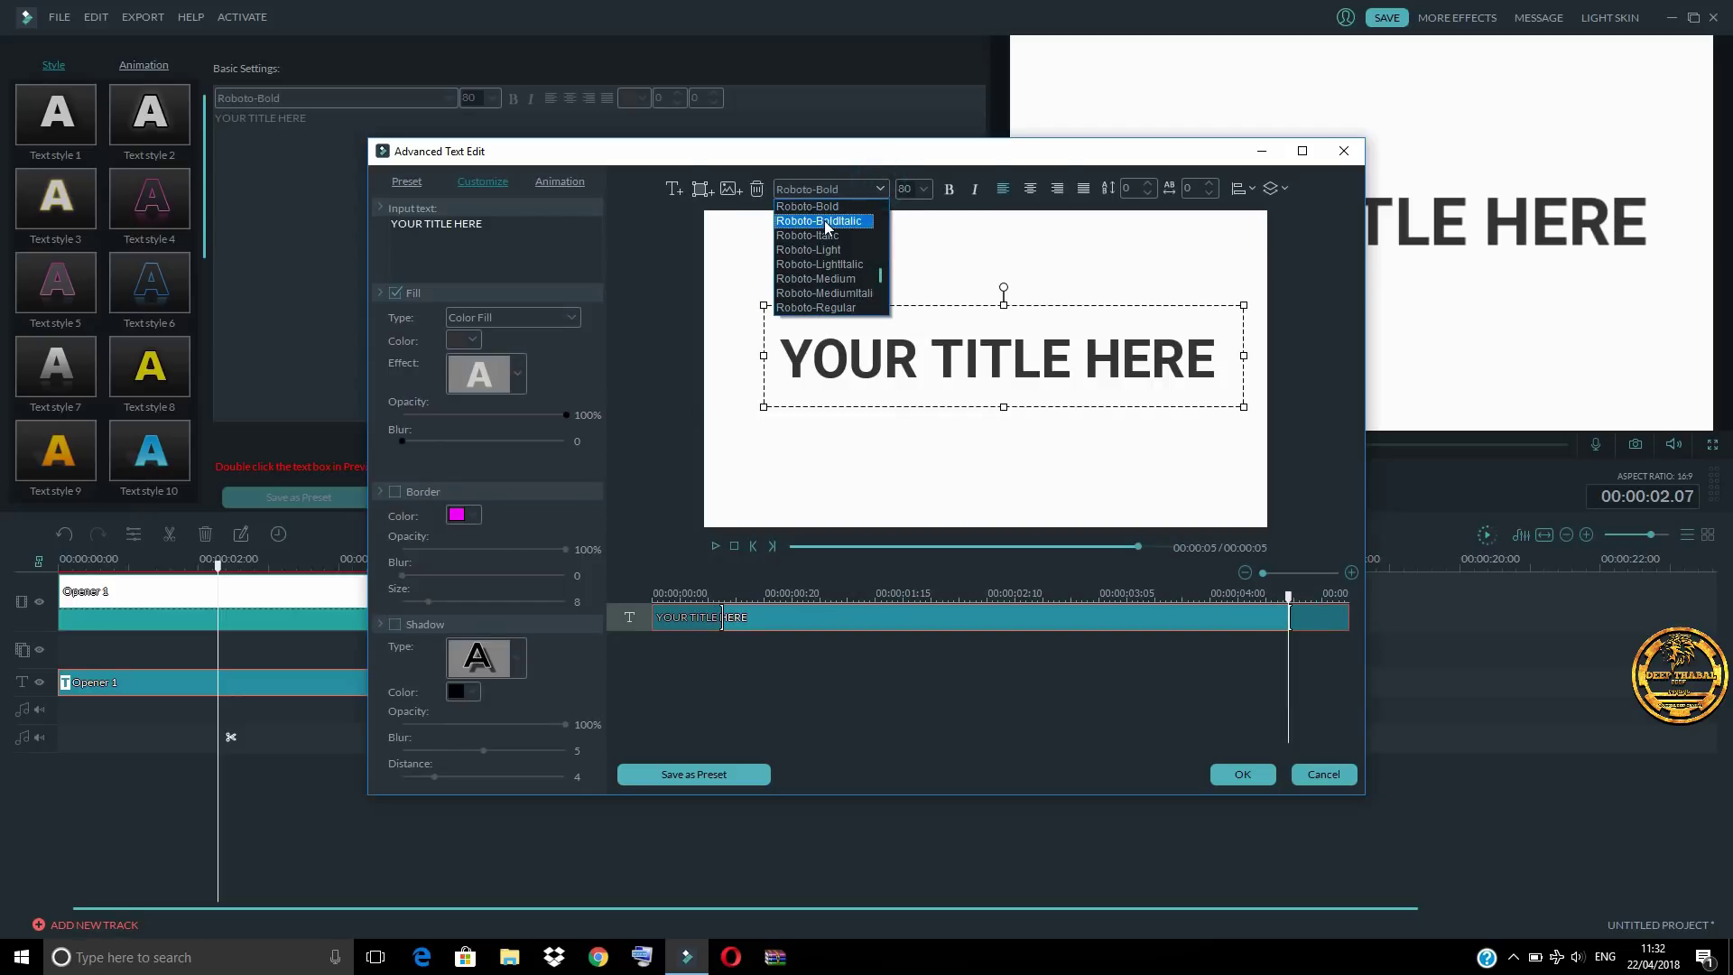
{"action": "scroll", "coordinate": [825, 231], "scroll_direction": "down", "scroll_amount": 8}
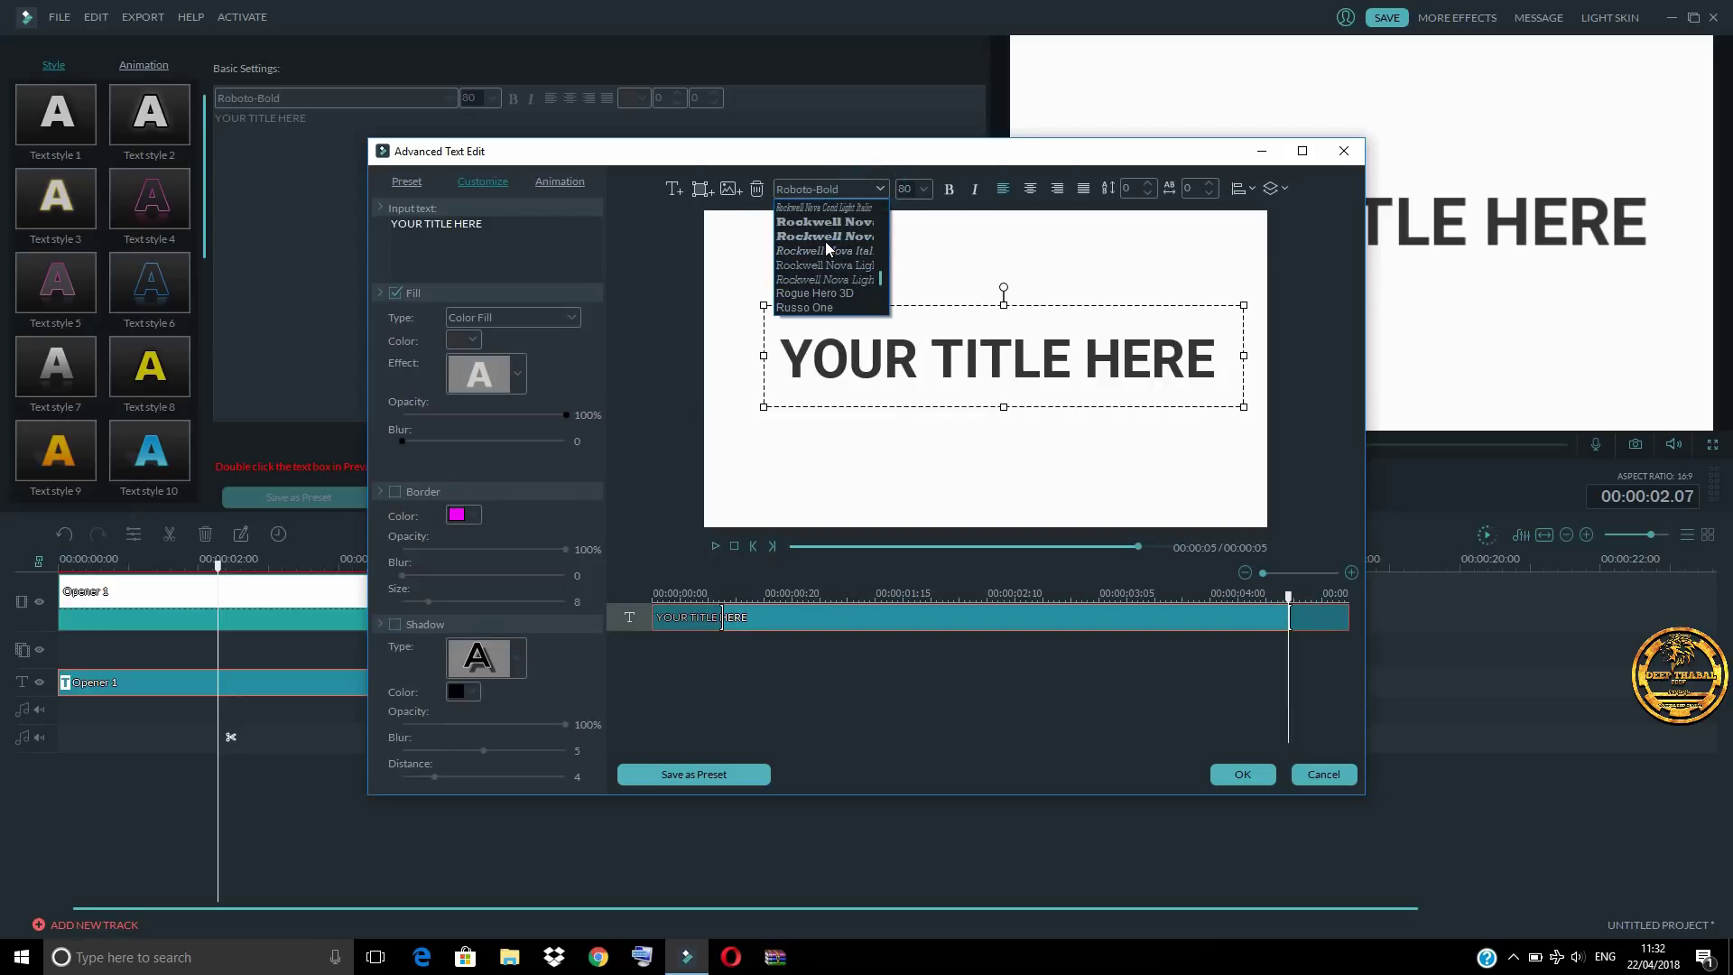
{"action": "scroll", "coordinate": [825, 241], "scroll_direction": "down", "scroll_amount": 8}
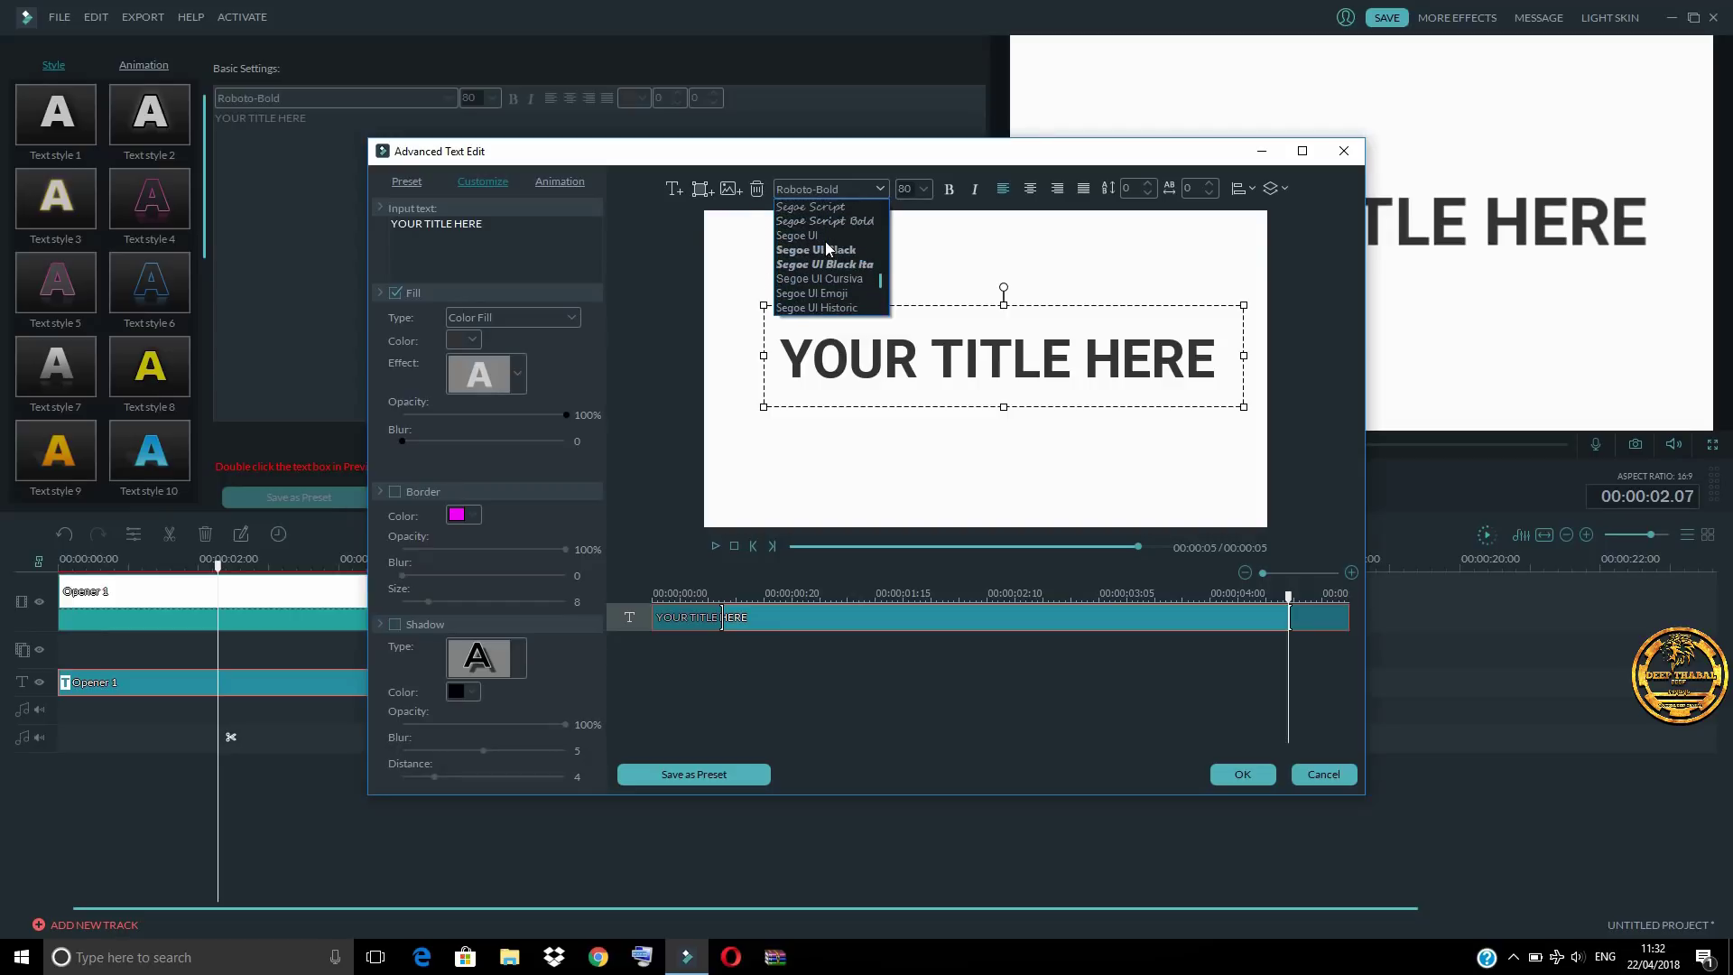
{"action": "scroll", "coordinate": [825, 241], "scroll_direction": "down", "scroll_amount": 10}
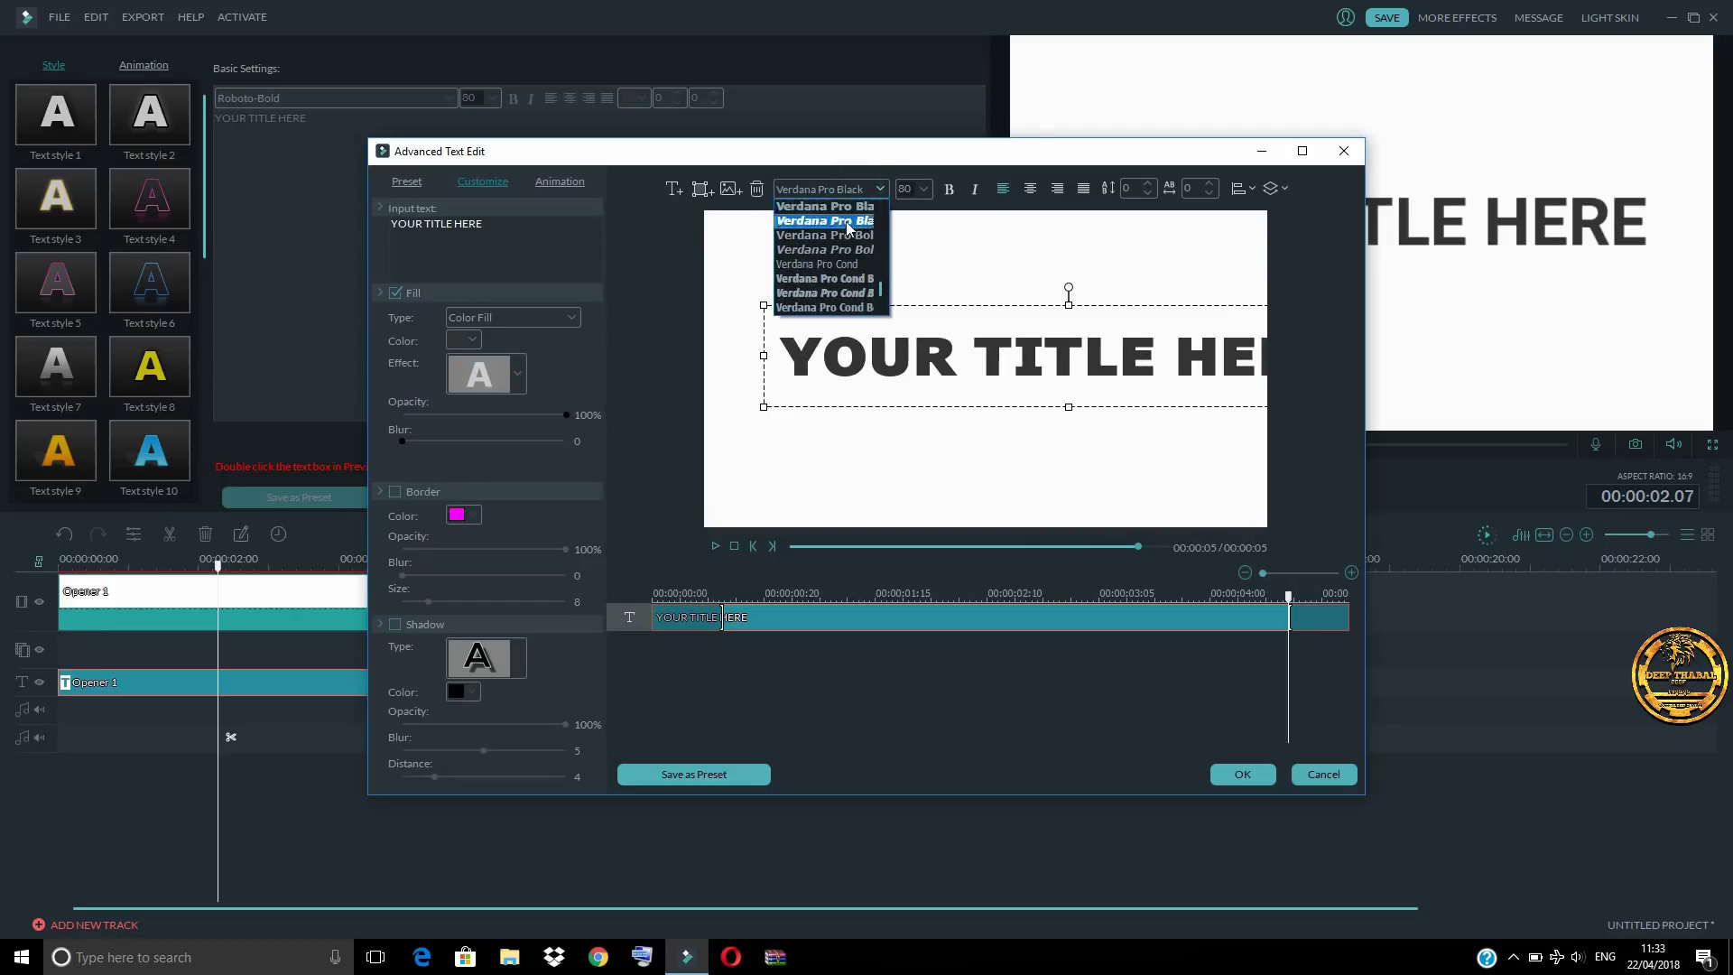
{"action": "scroll", "coordinate": [844, 231], "scroll_direction": "up", "scroll_amount": 3}
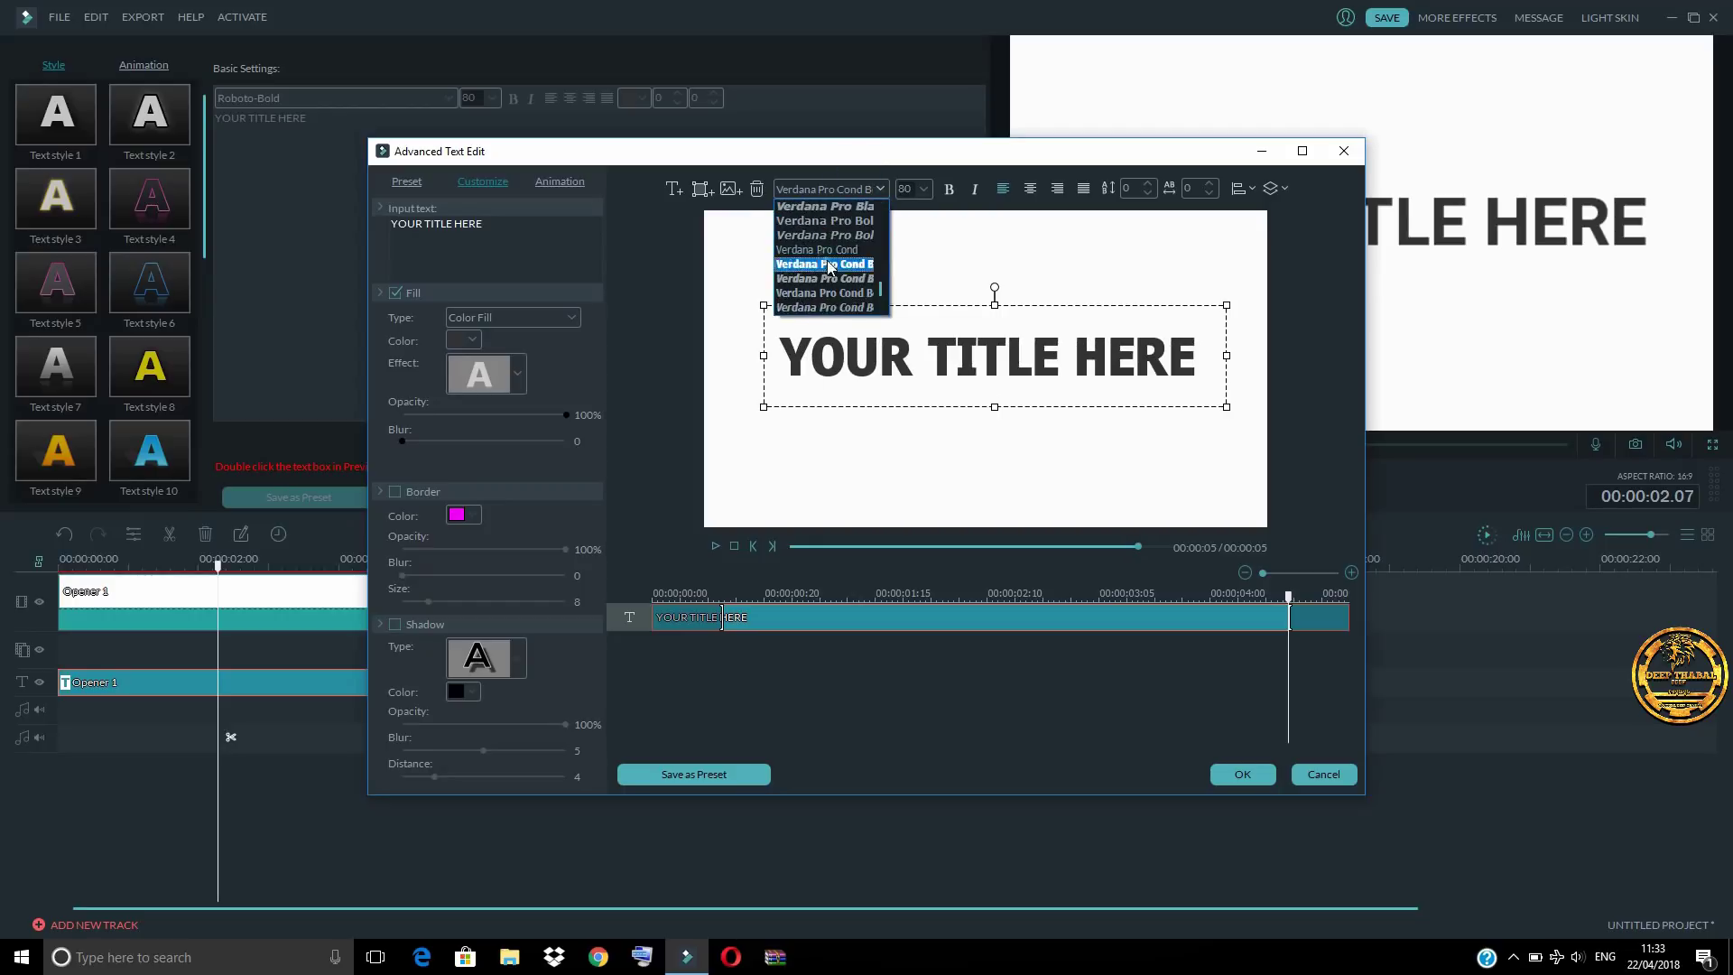
{"action": "left_click", "coordinate": [829, 189]}
{"action": "left_click", "coordinate": [829, 188]}
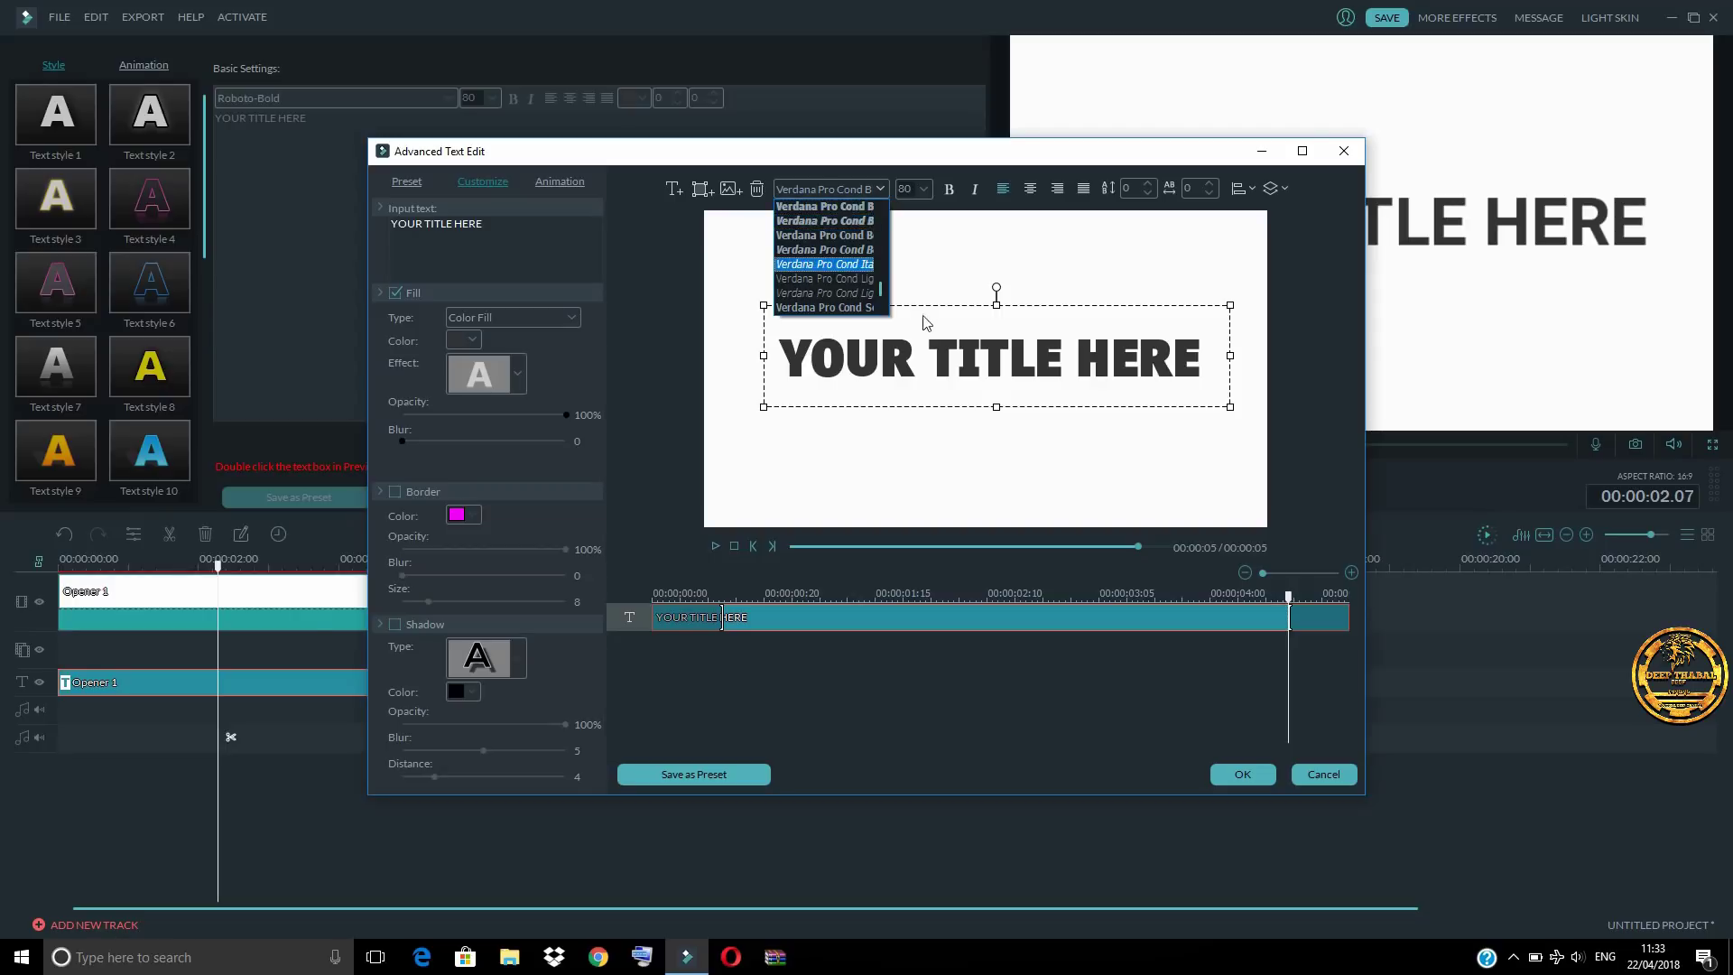
{"action": "left_click", "coordinate": [1053, 276]}
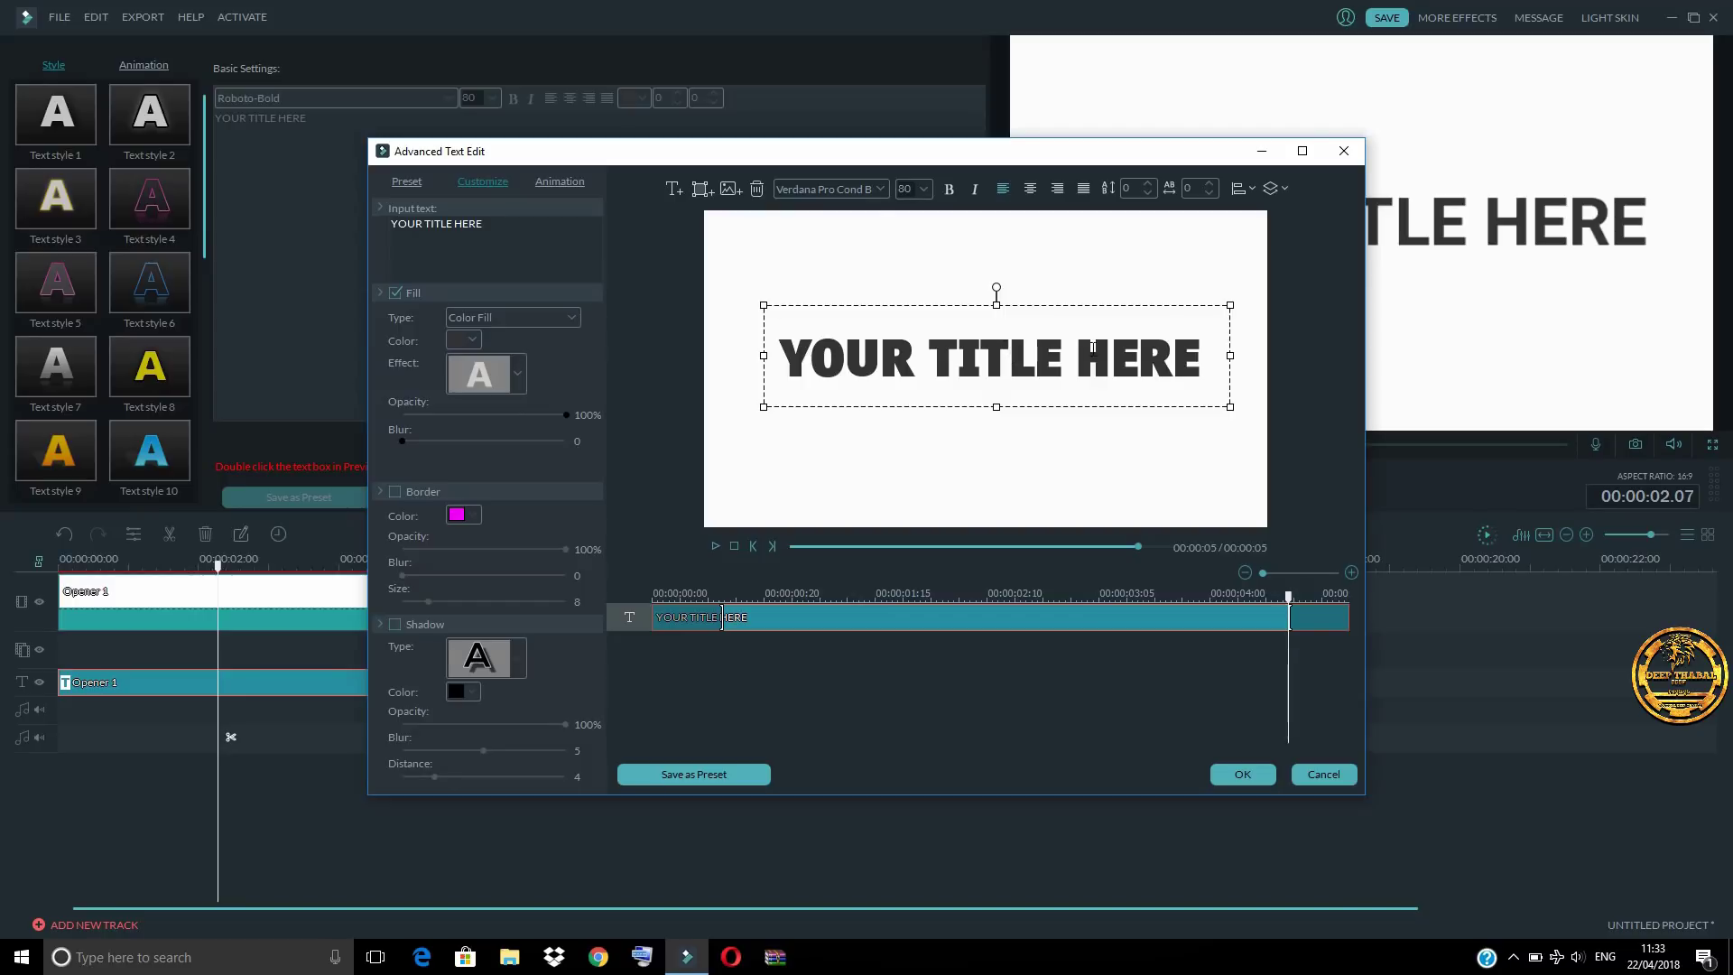
Replace the placeholder title with TEXT and enlarge its text box so the word nearly fills the frame.
{"action": "left_click_drag", "start_coordinate": [1199, 361], "coordinate": [791, 374]}
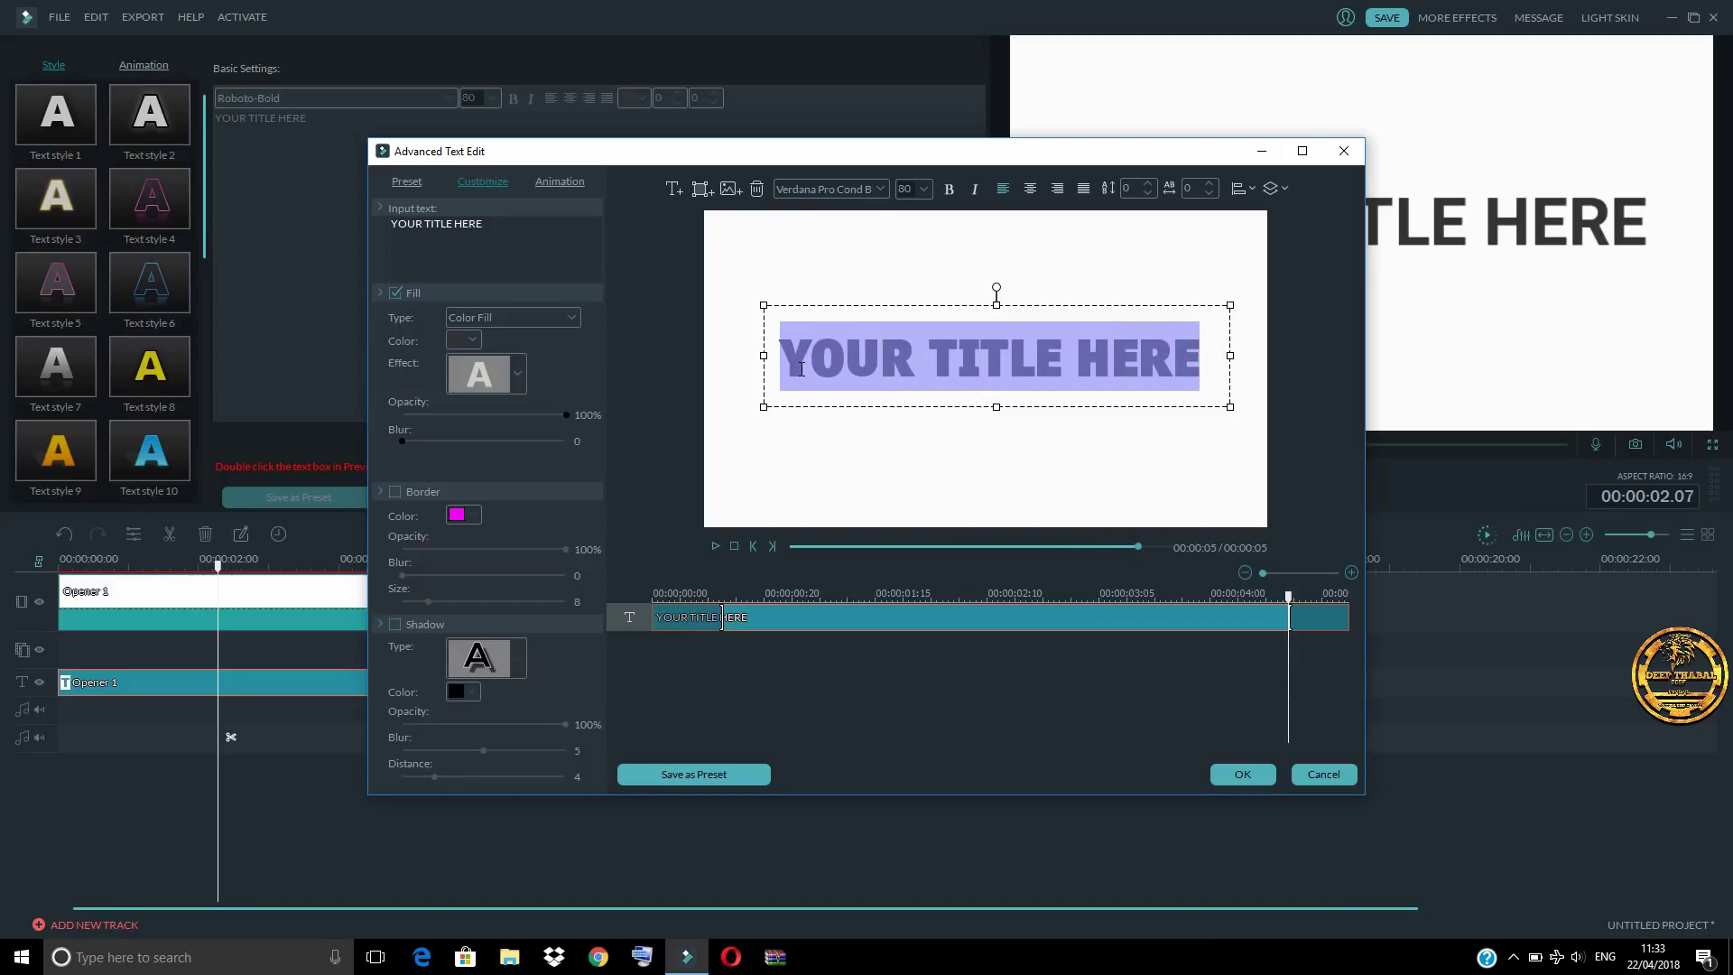
{"action": "type", "text": "TEXT"}
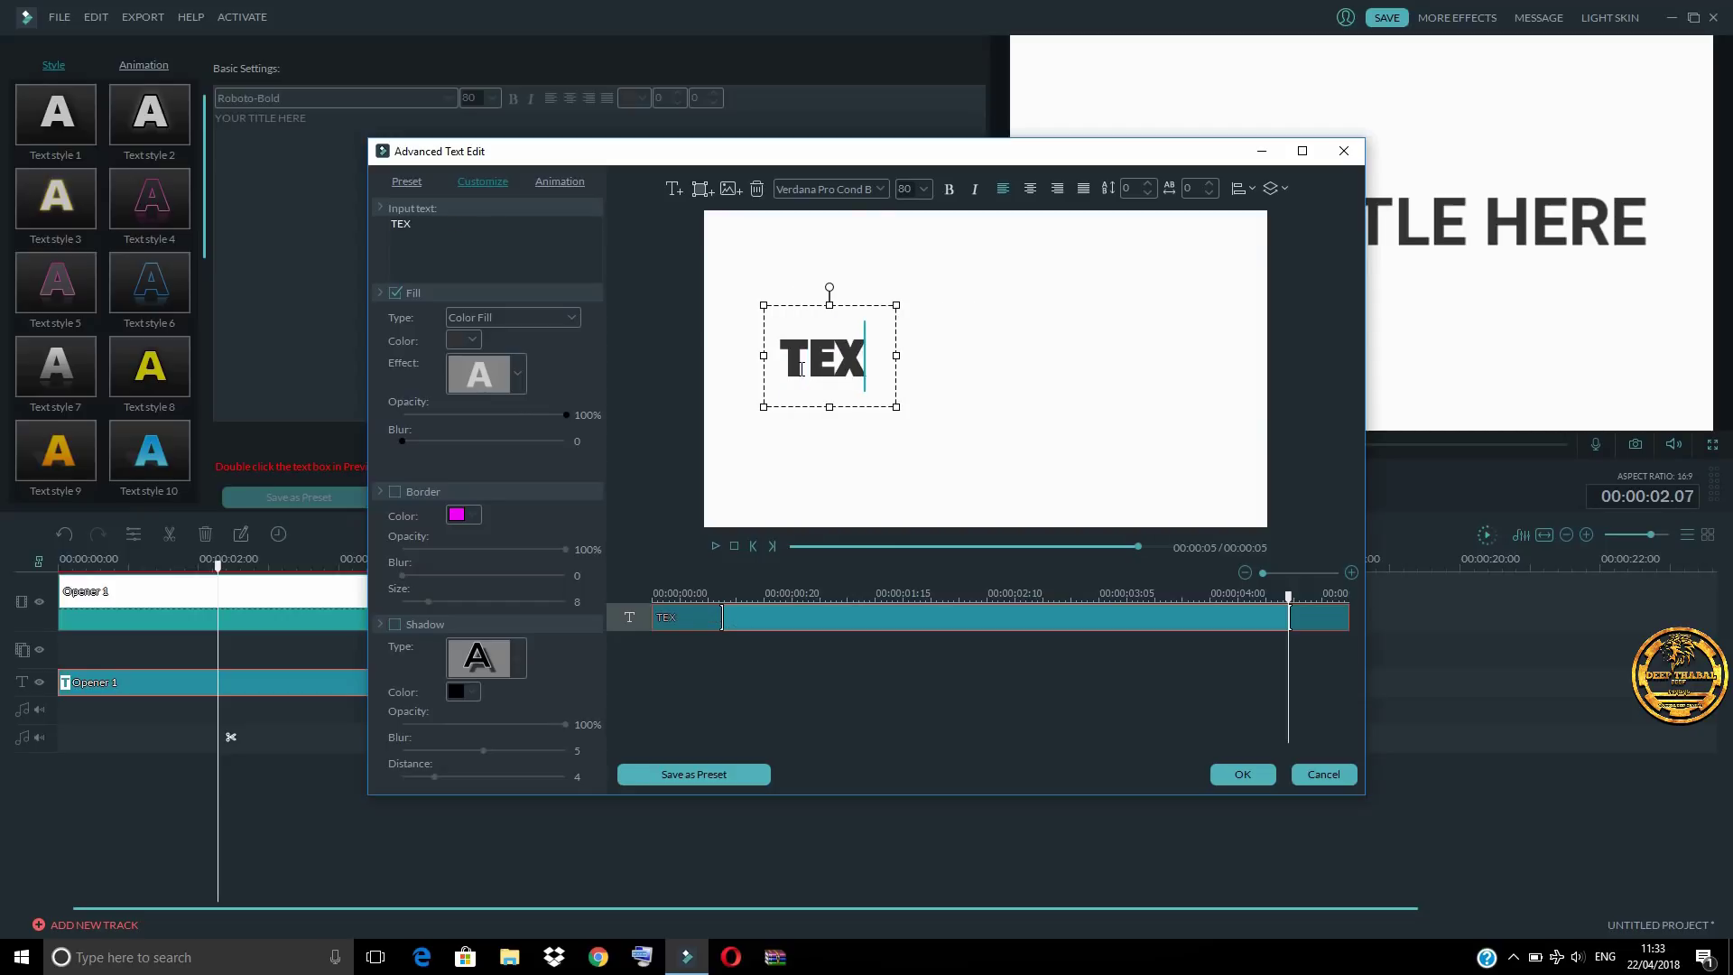
{"action": "left_click", "coordinate": [865, 357]}
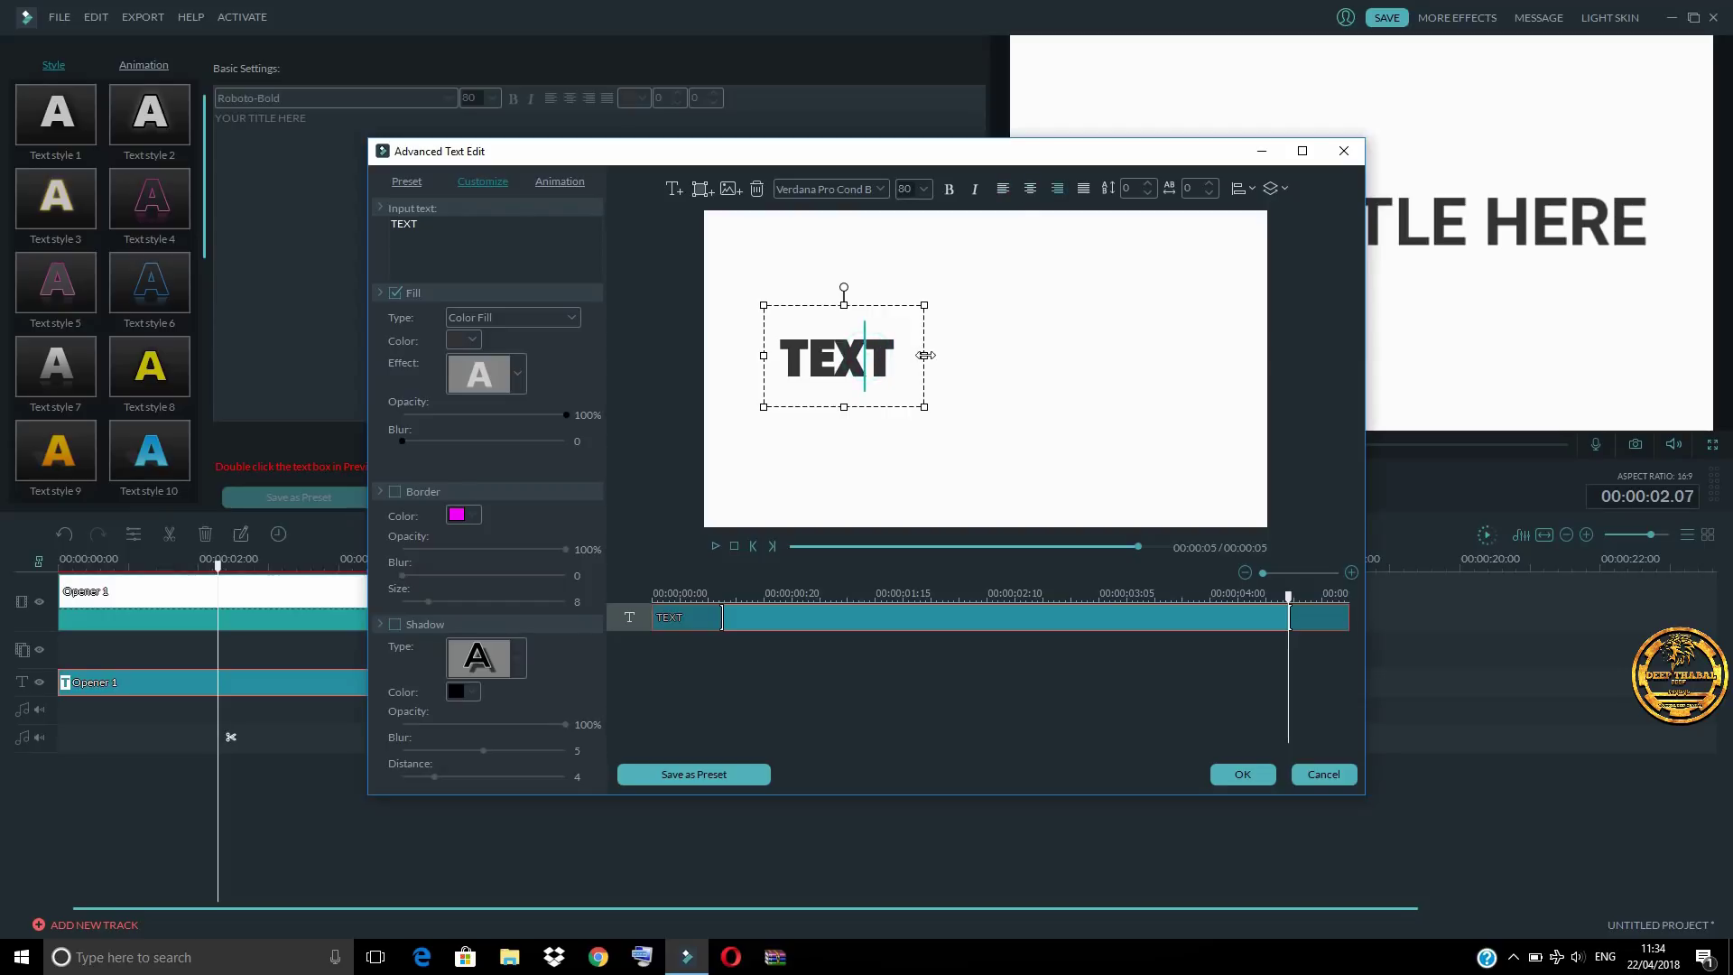
{"action": "left_click_drag", "start_coordinate": [924, 355], "coordinate": [1282, 536]}
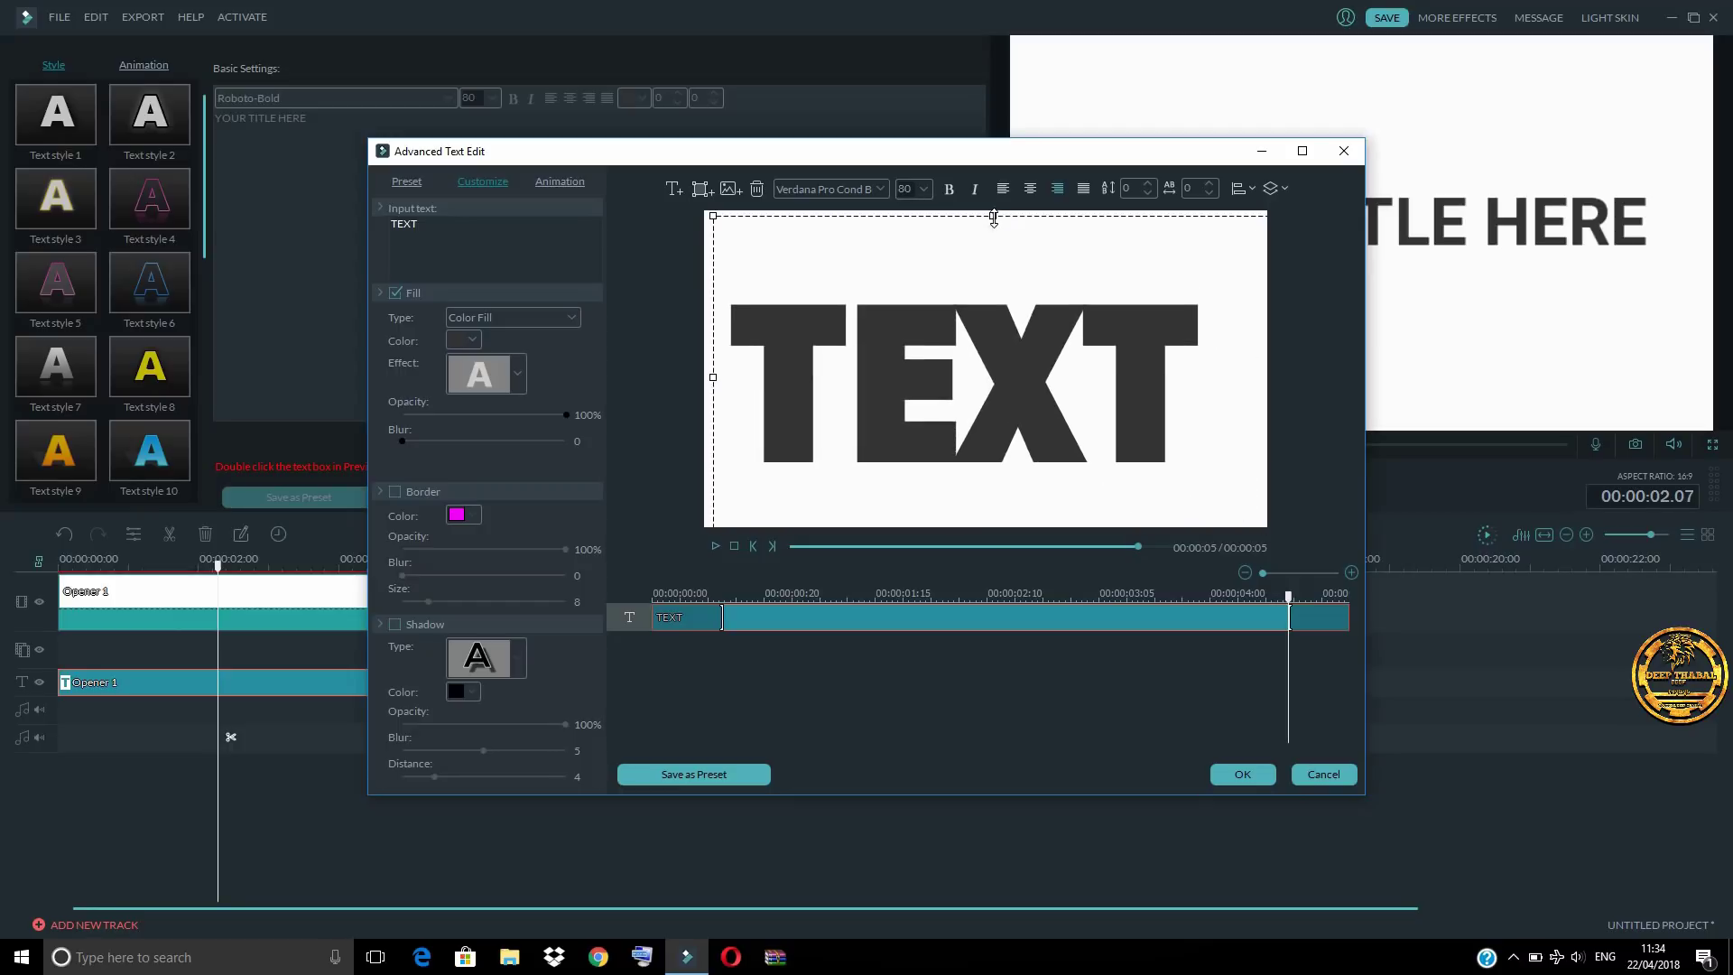
{"action": "left_click_drag", "start_coordinate": [713, 379], "coordinate": [721, 373]}
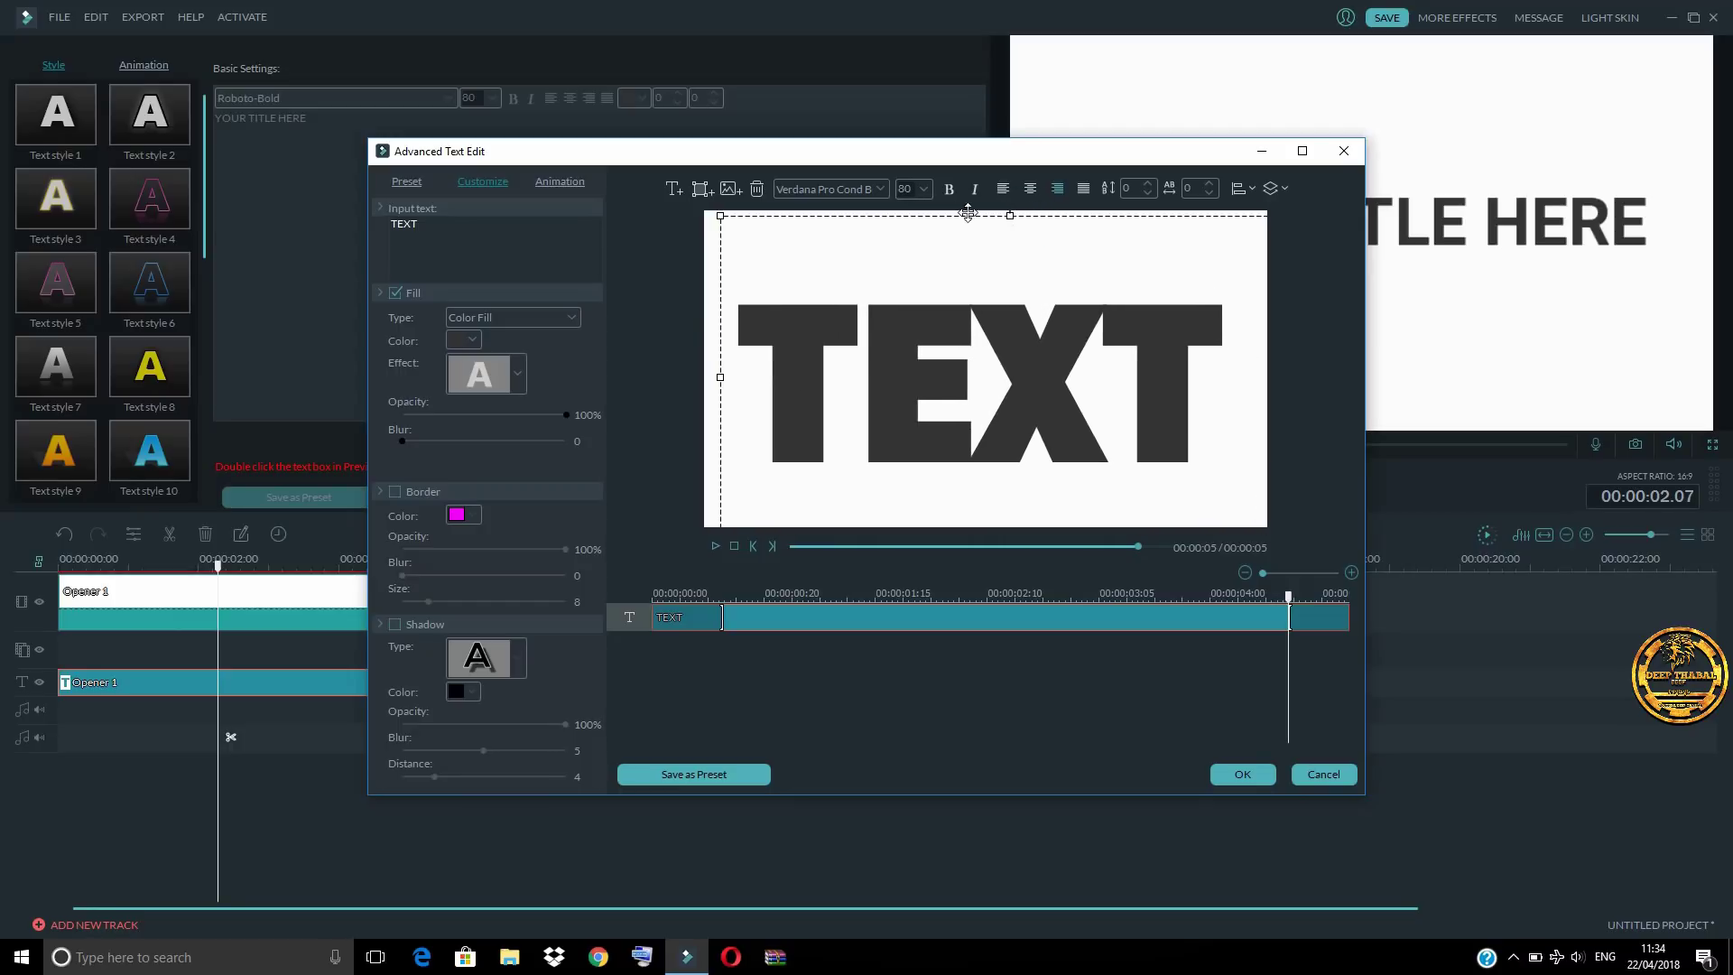
Set the title's fill color to white and apply the text edits.
{"action": "left_click", "coordinate": [470, 339]}
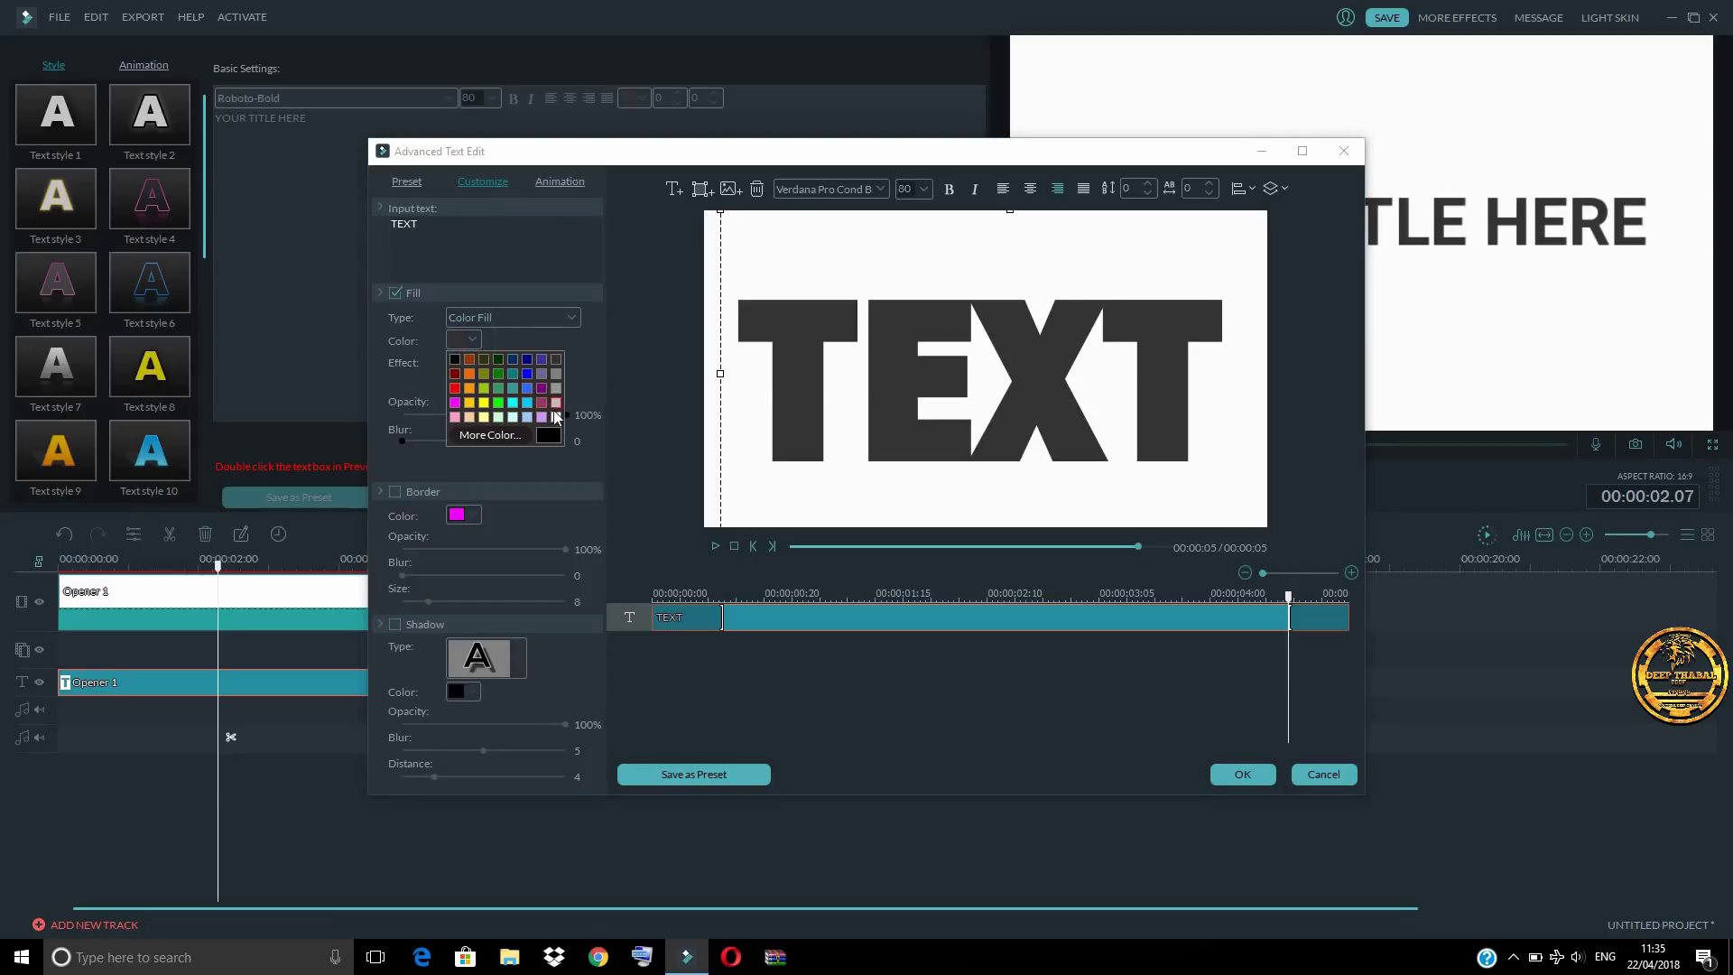
{"action": "left_click", "coordinate": [556, 416]}
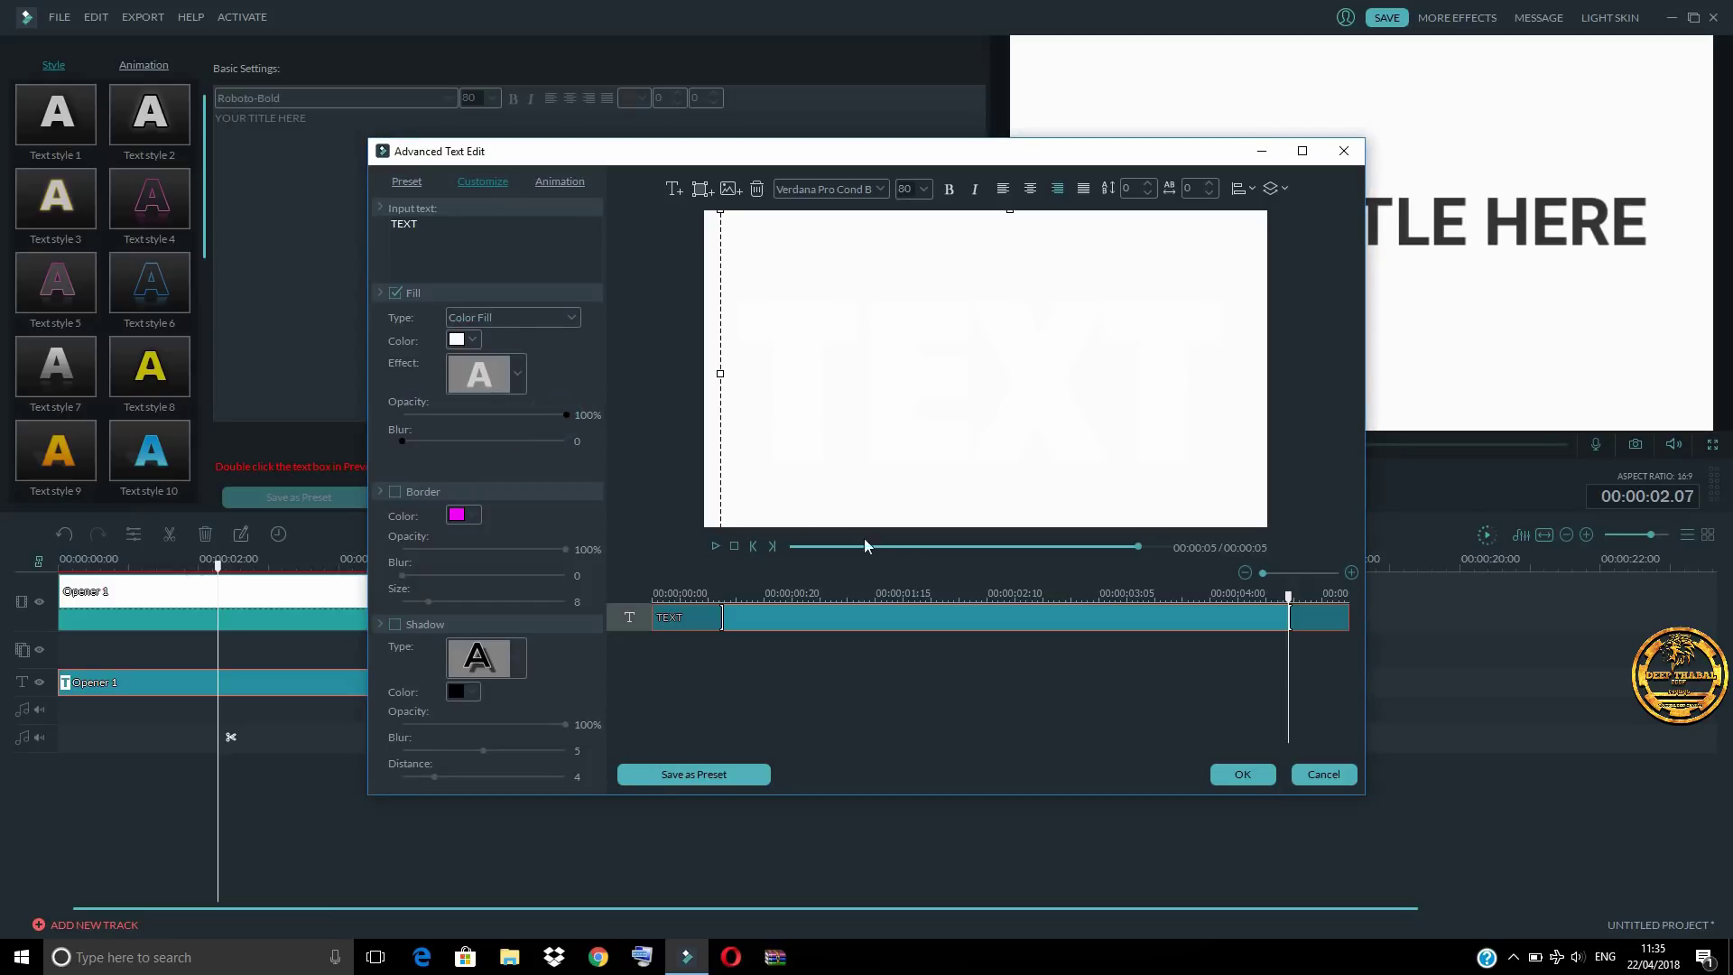
{"action": "left_click", "coordinate": [1238, 774]}
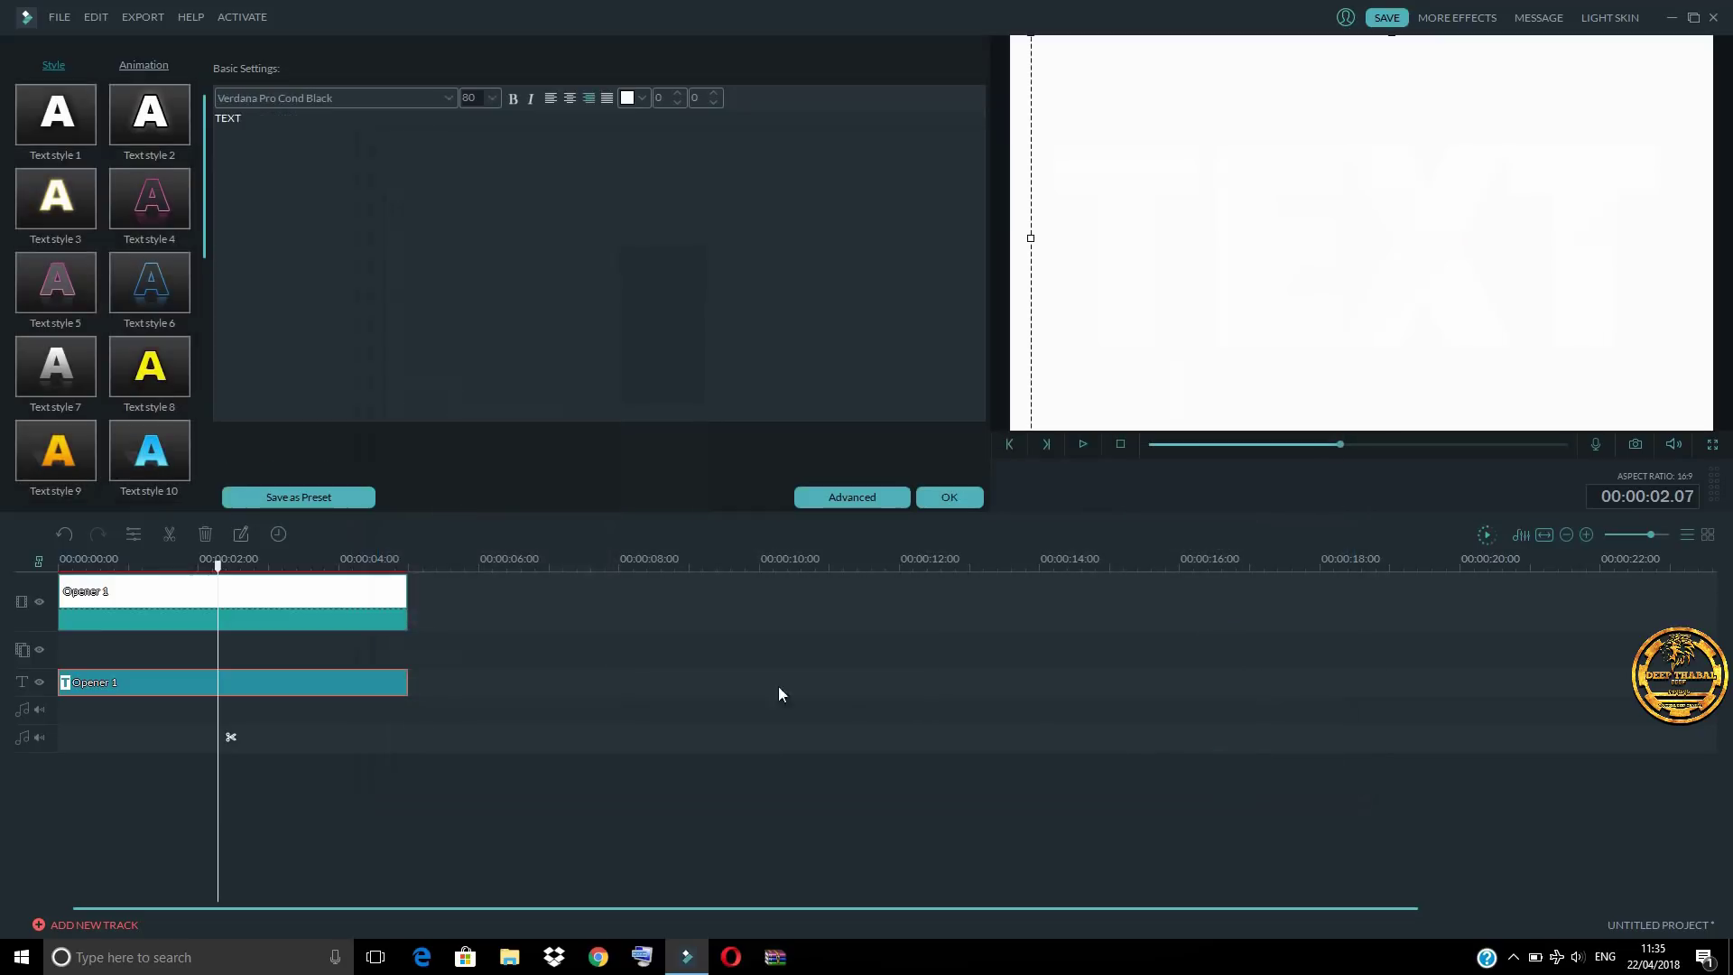
{"action": "left_click", "coordinate": [950, 497]}
Delete the white Opener 1 background clip from the video track, keeping the title clip.
{"action": "left_click", "coordinate": [311, 601]}
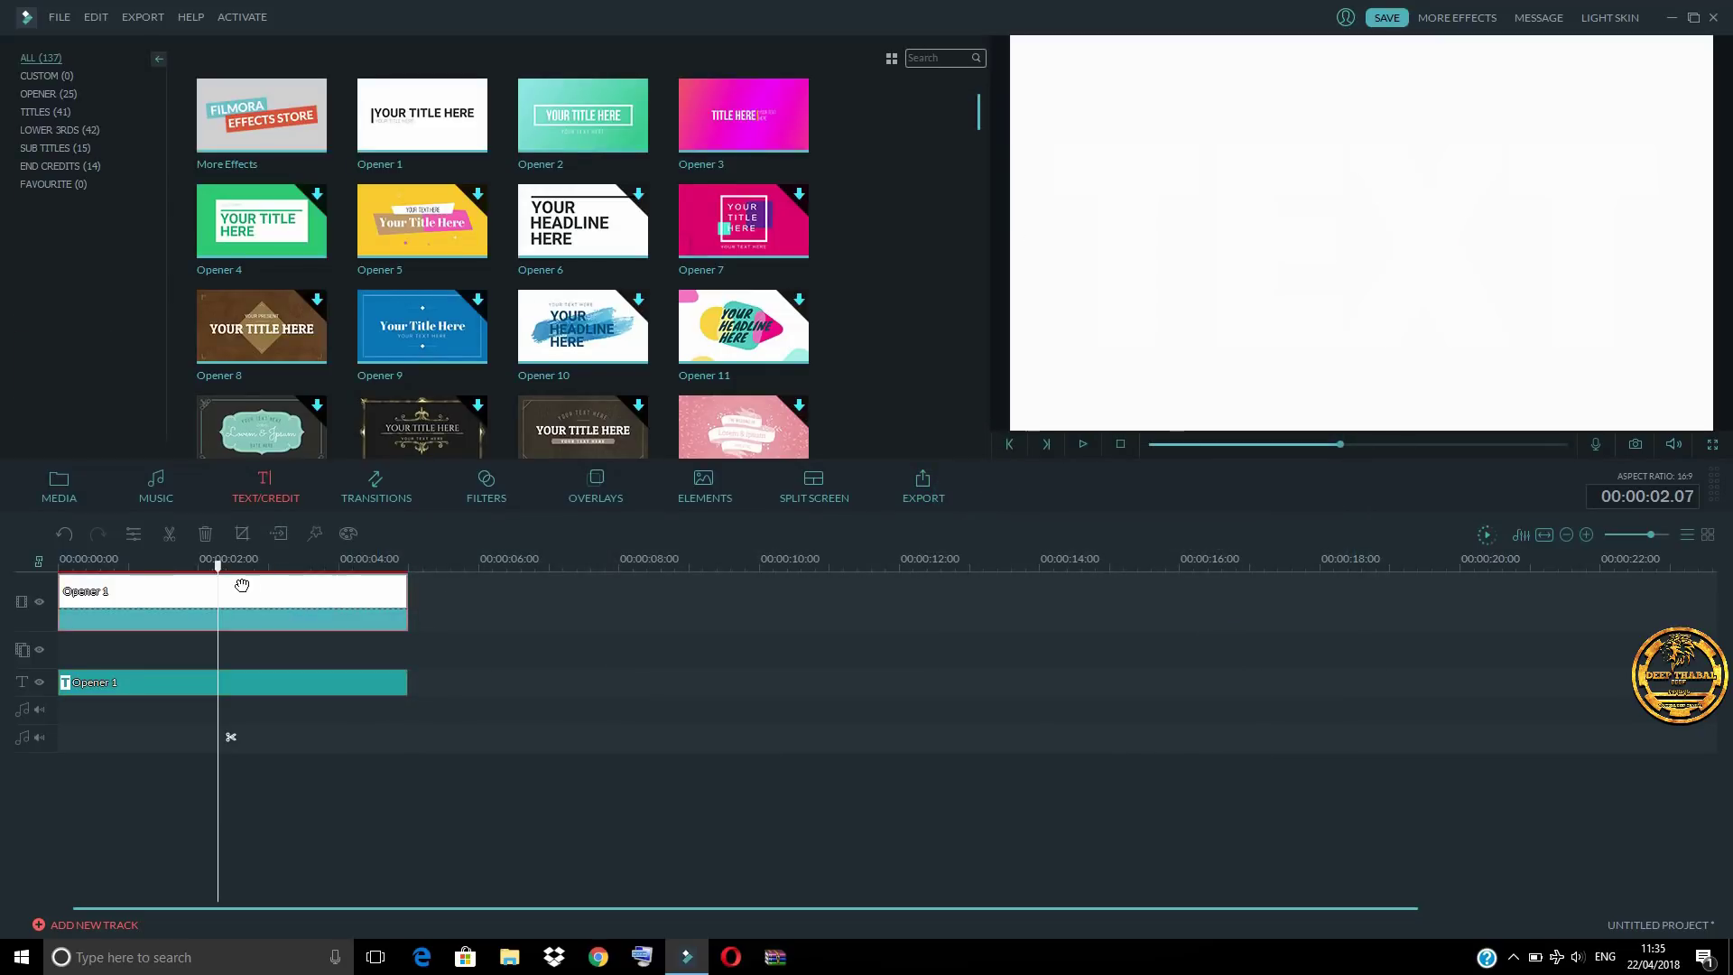
{"action": "left_click", "coordinate": [59, 561]}
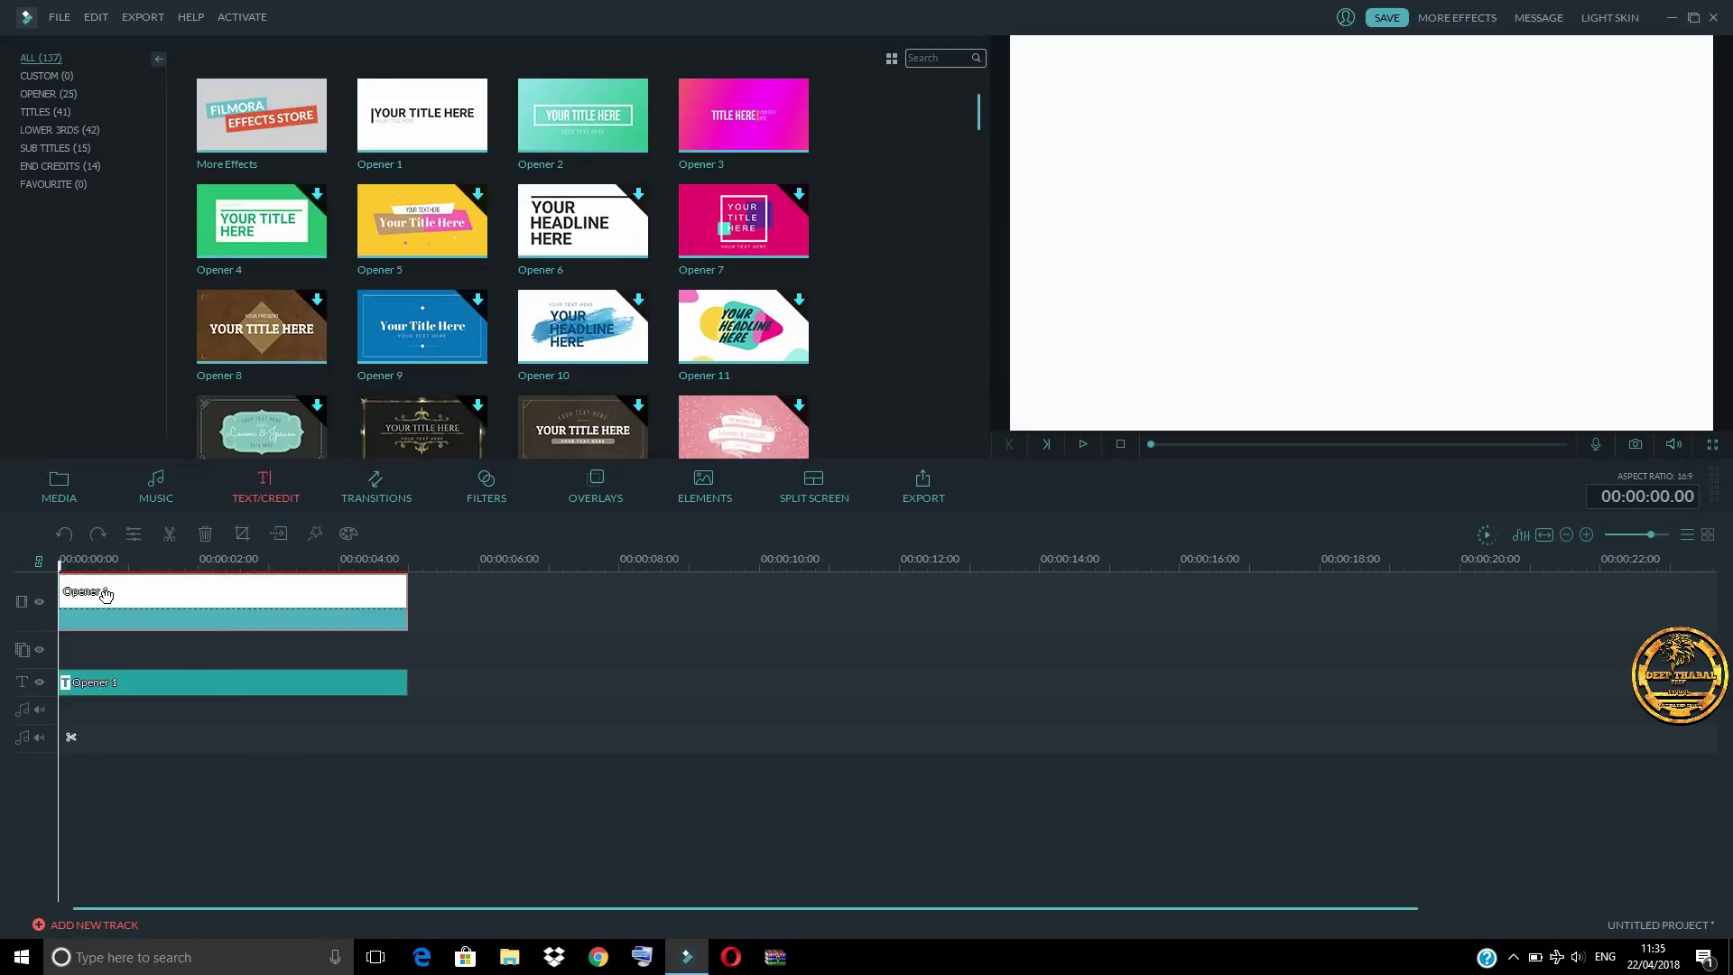
{"action": "left_click", "coordinate": [204, 537]}
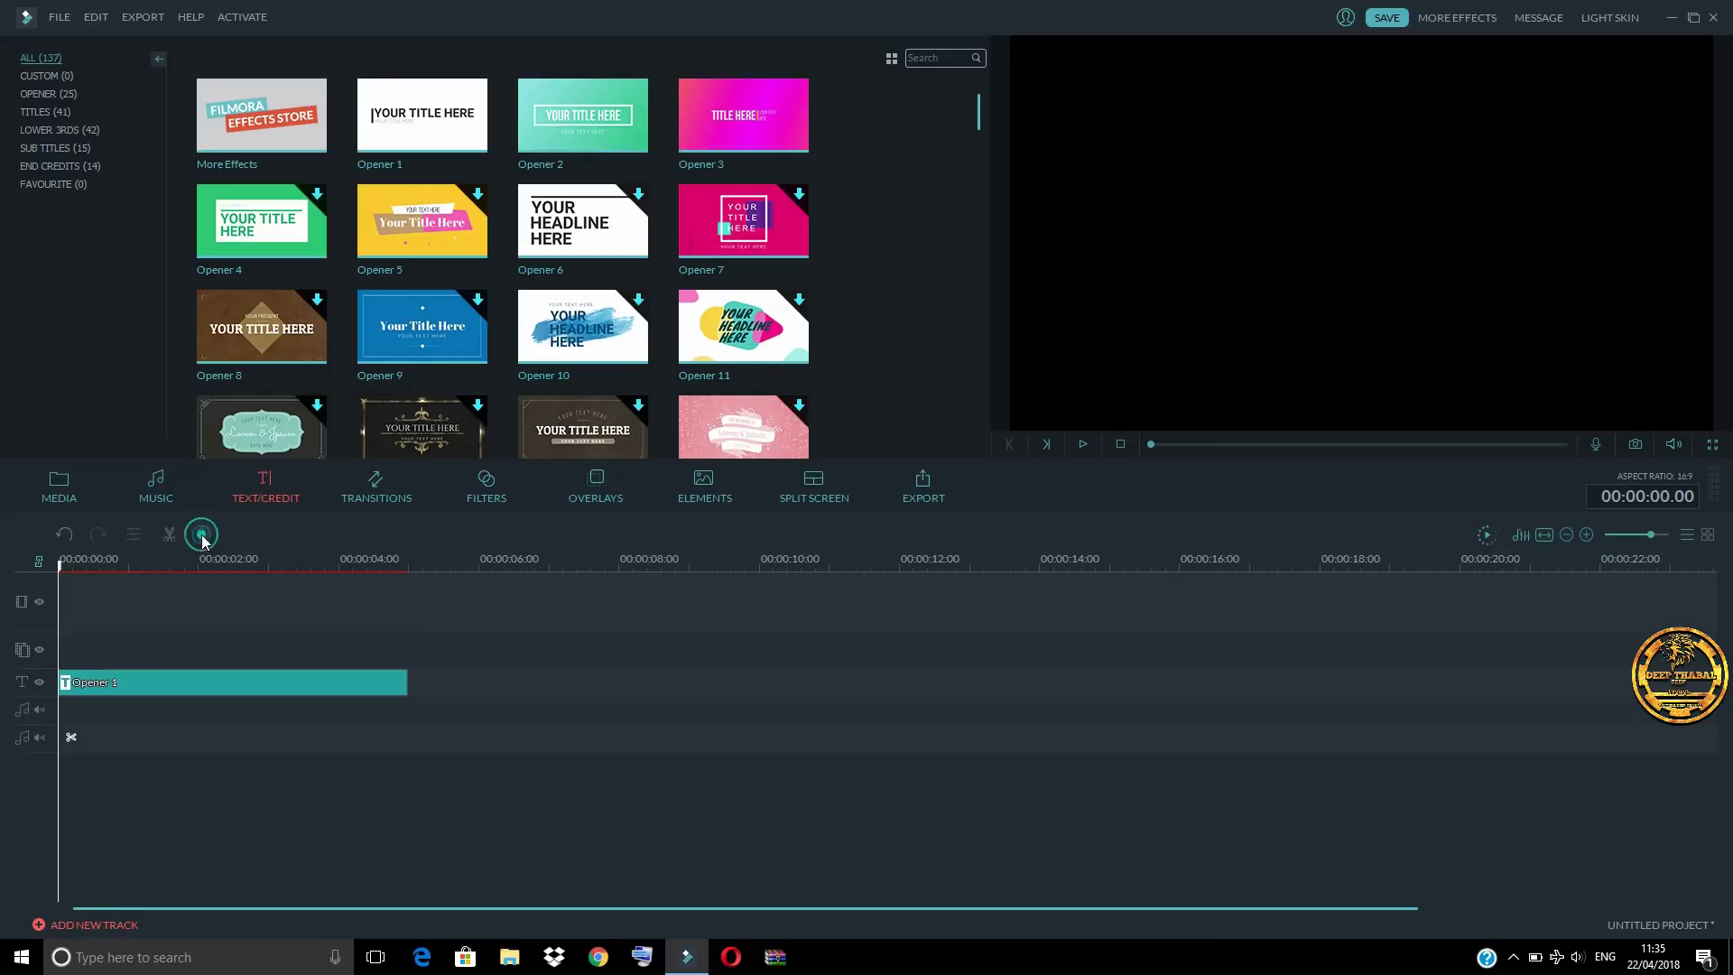
Preview the title and extend its clip on the text track to about 7 seconds.
{"action": "left_click", "coordinate": [89, 569]}
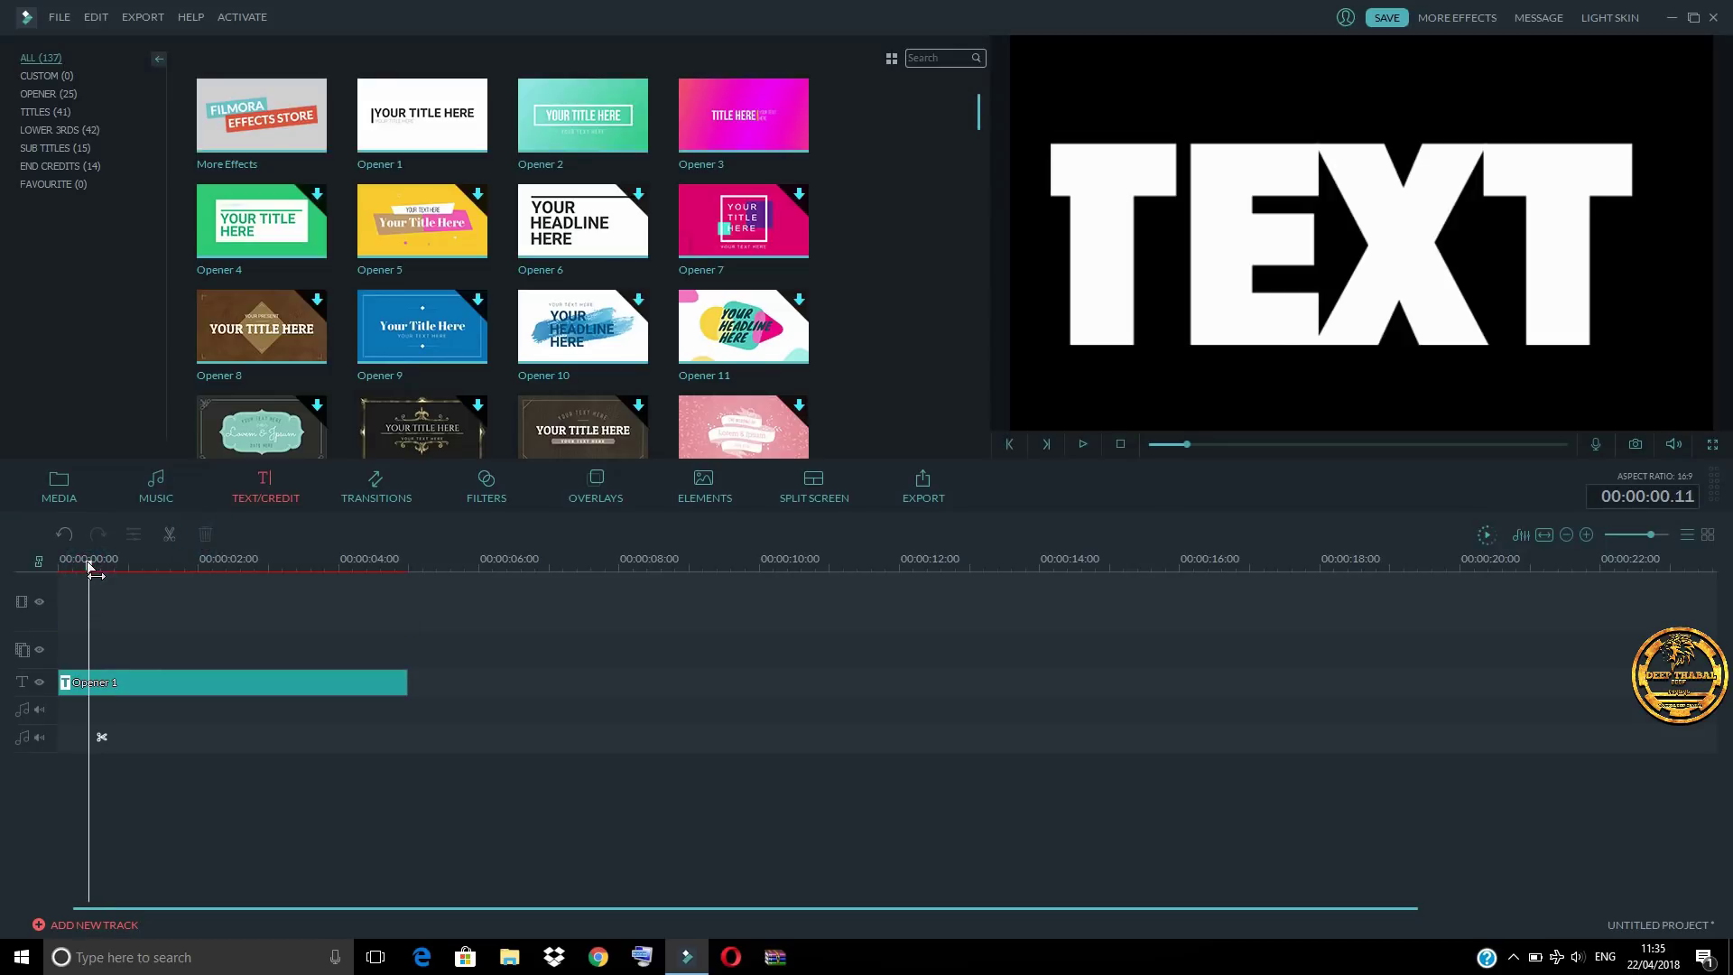
{"action": "left_click", "coordinate": [86, 562]}
{"action": "key", "text": "space"}
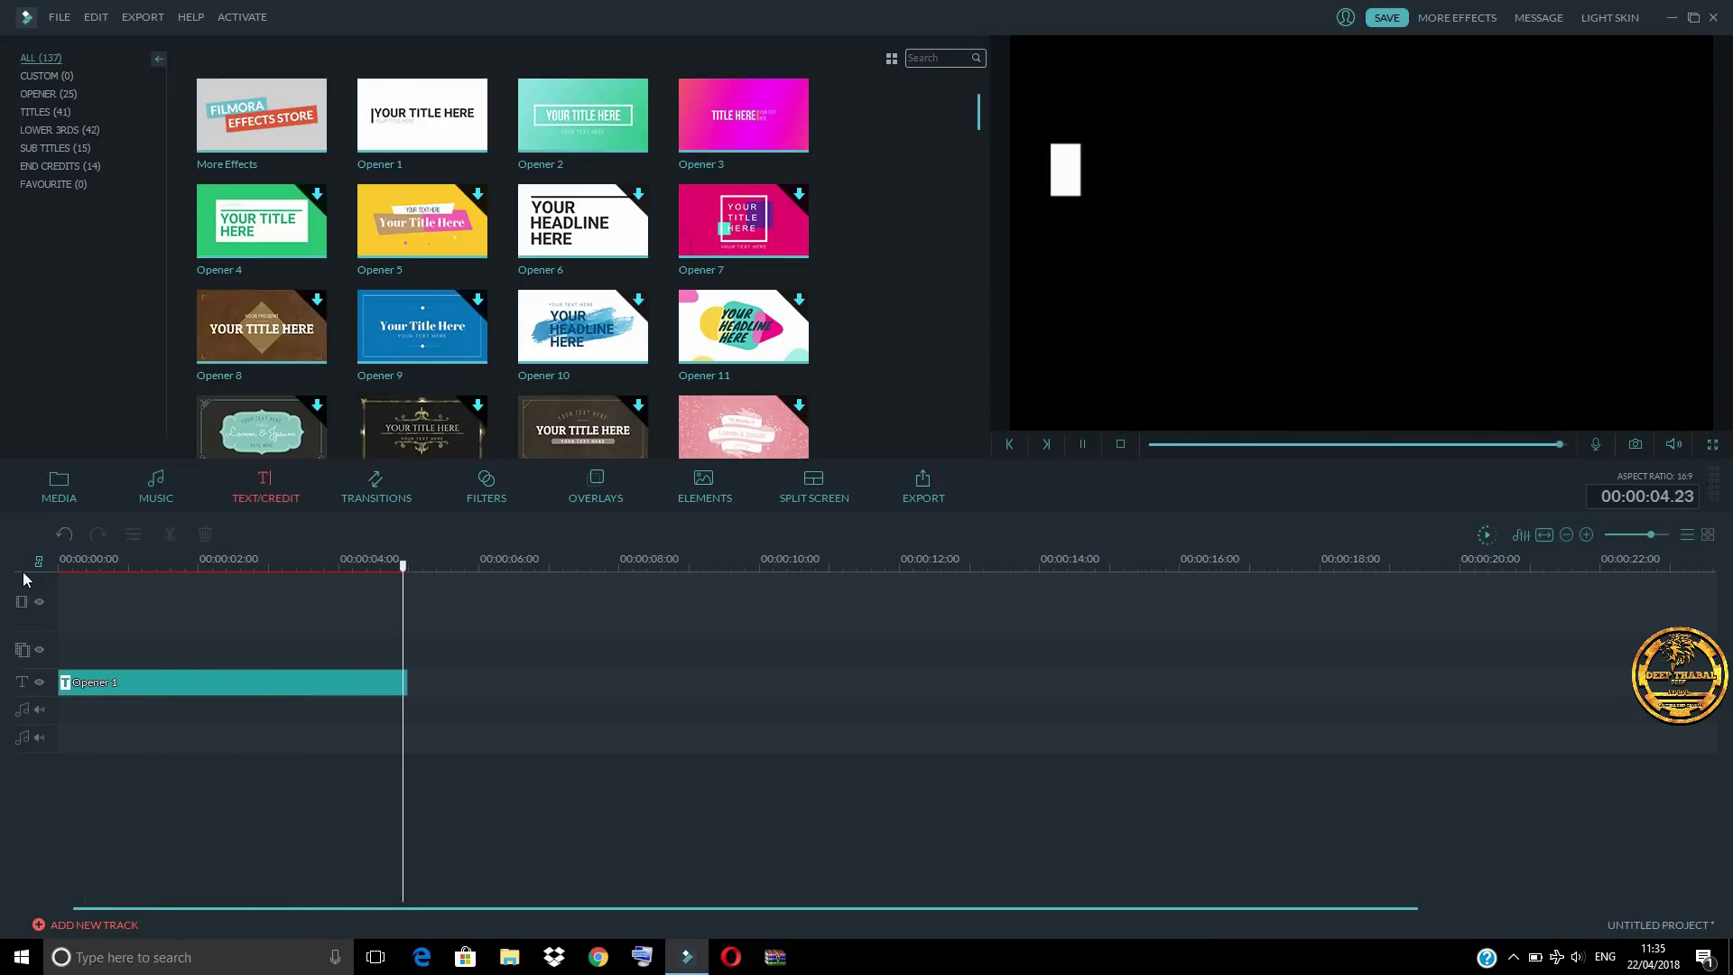
{"action": "left_click_drag", "start_coordinate": [408, 679], "coordinate": [553, 683]}
{"action": "key", "text": "space"}
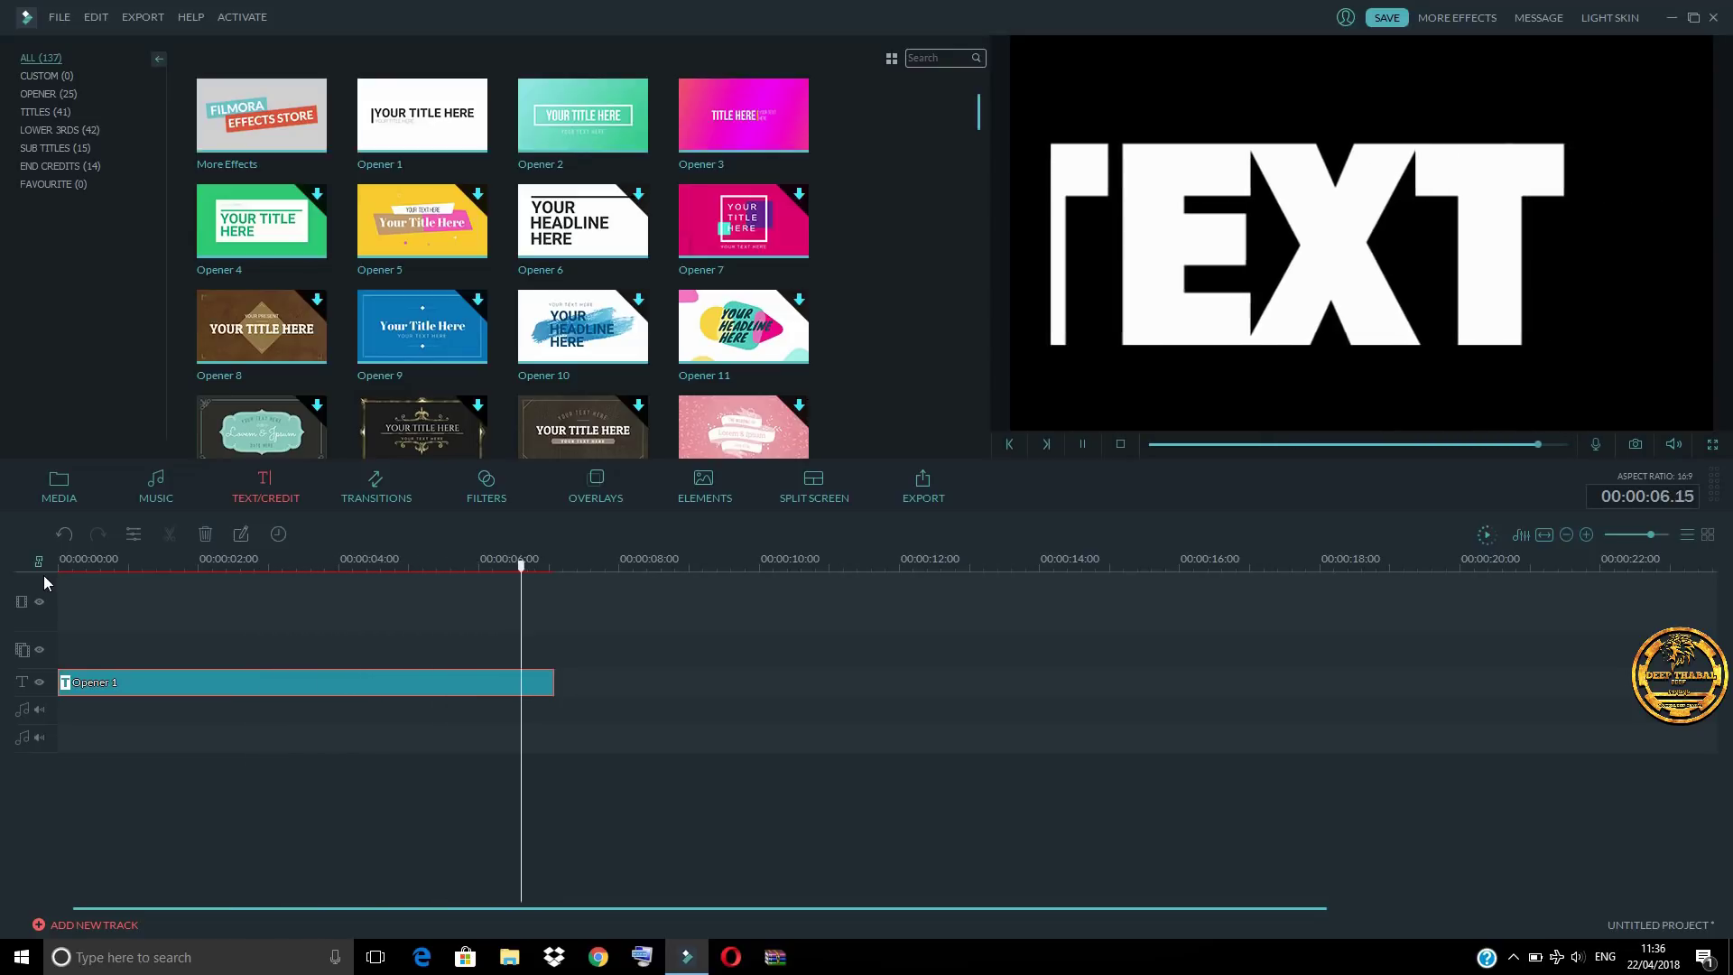
Open the export settings for an MP4 file and choose the Desktop as the save folder.
{"action": "left_click", "coordinate": [917, 490]}
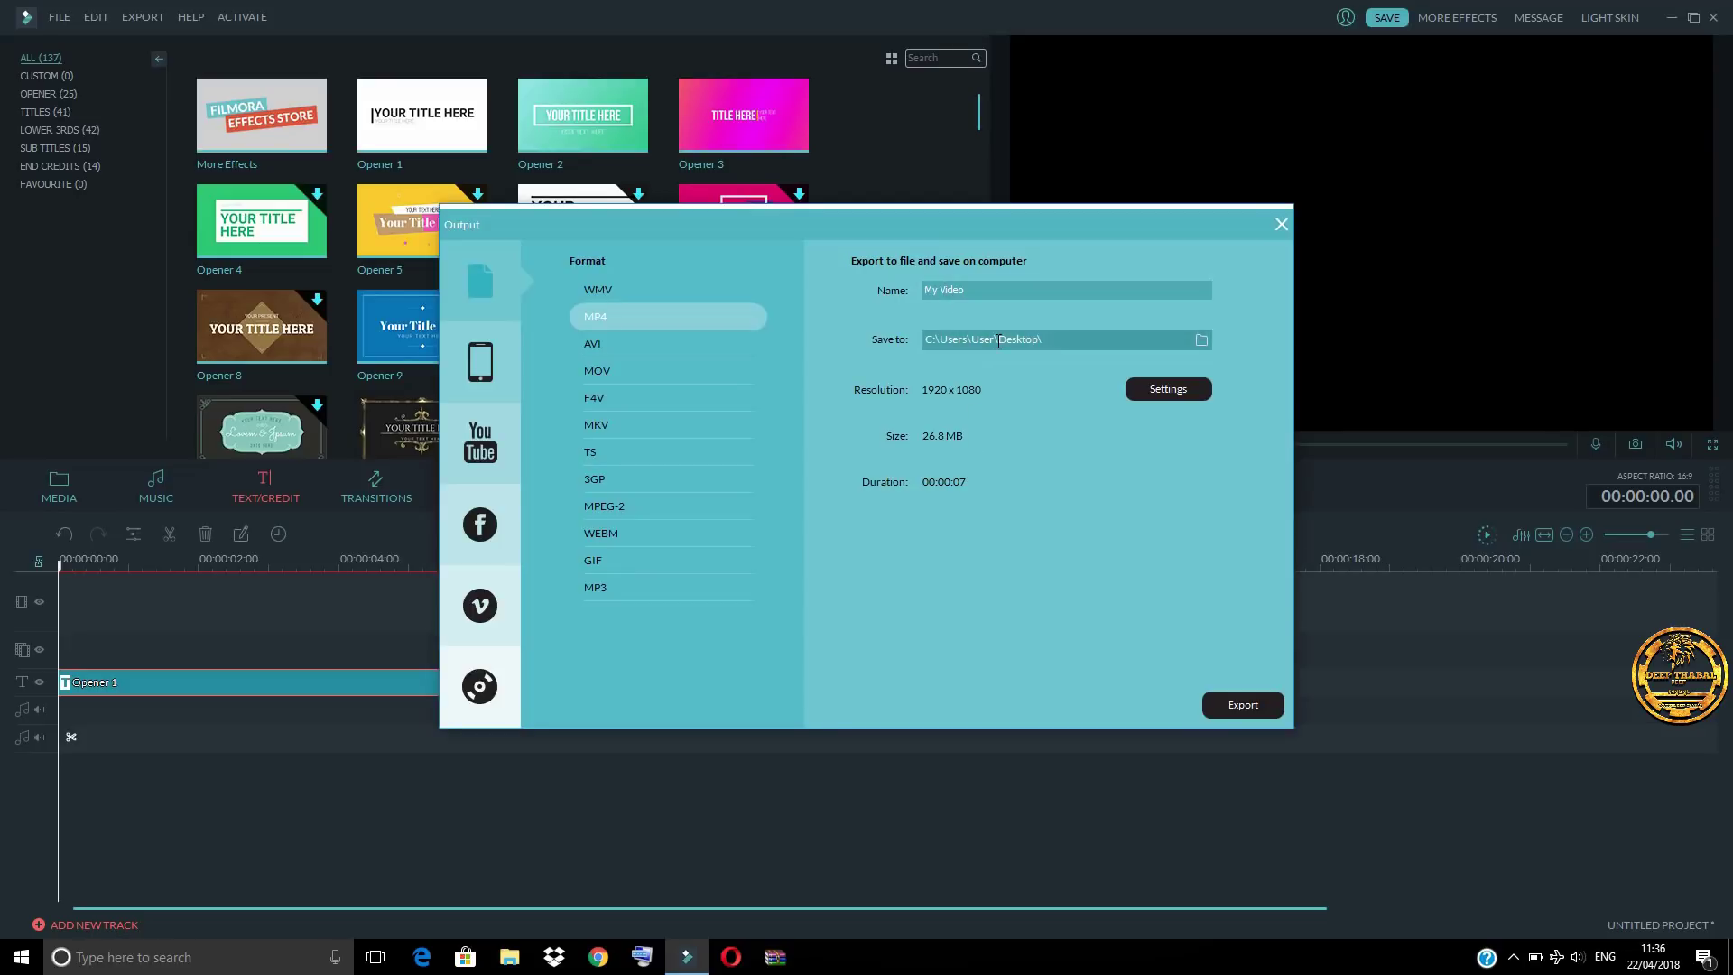
{"action": "left_click", "coordinate": [1202, 341]}
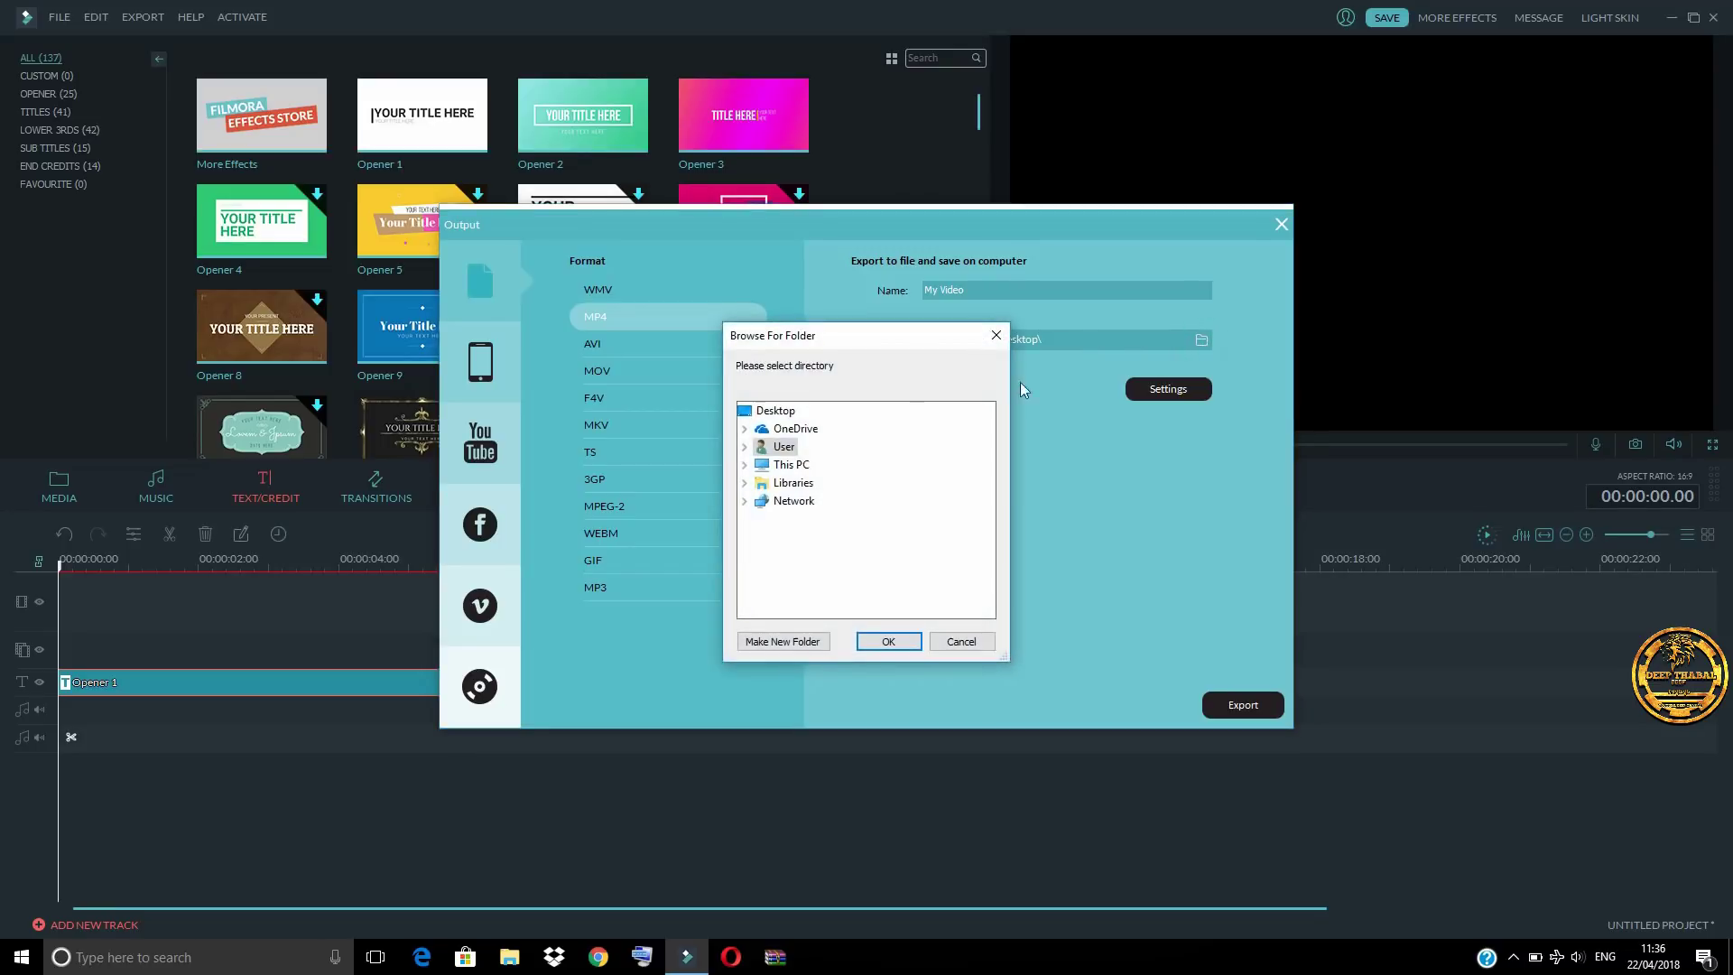
{"action": "left_click", "coordinate": [776, 408]}
{"action": "left_click", "coordinate": [888, 642]}
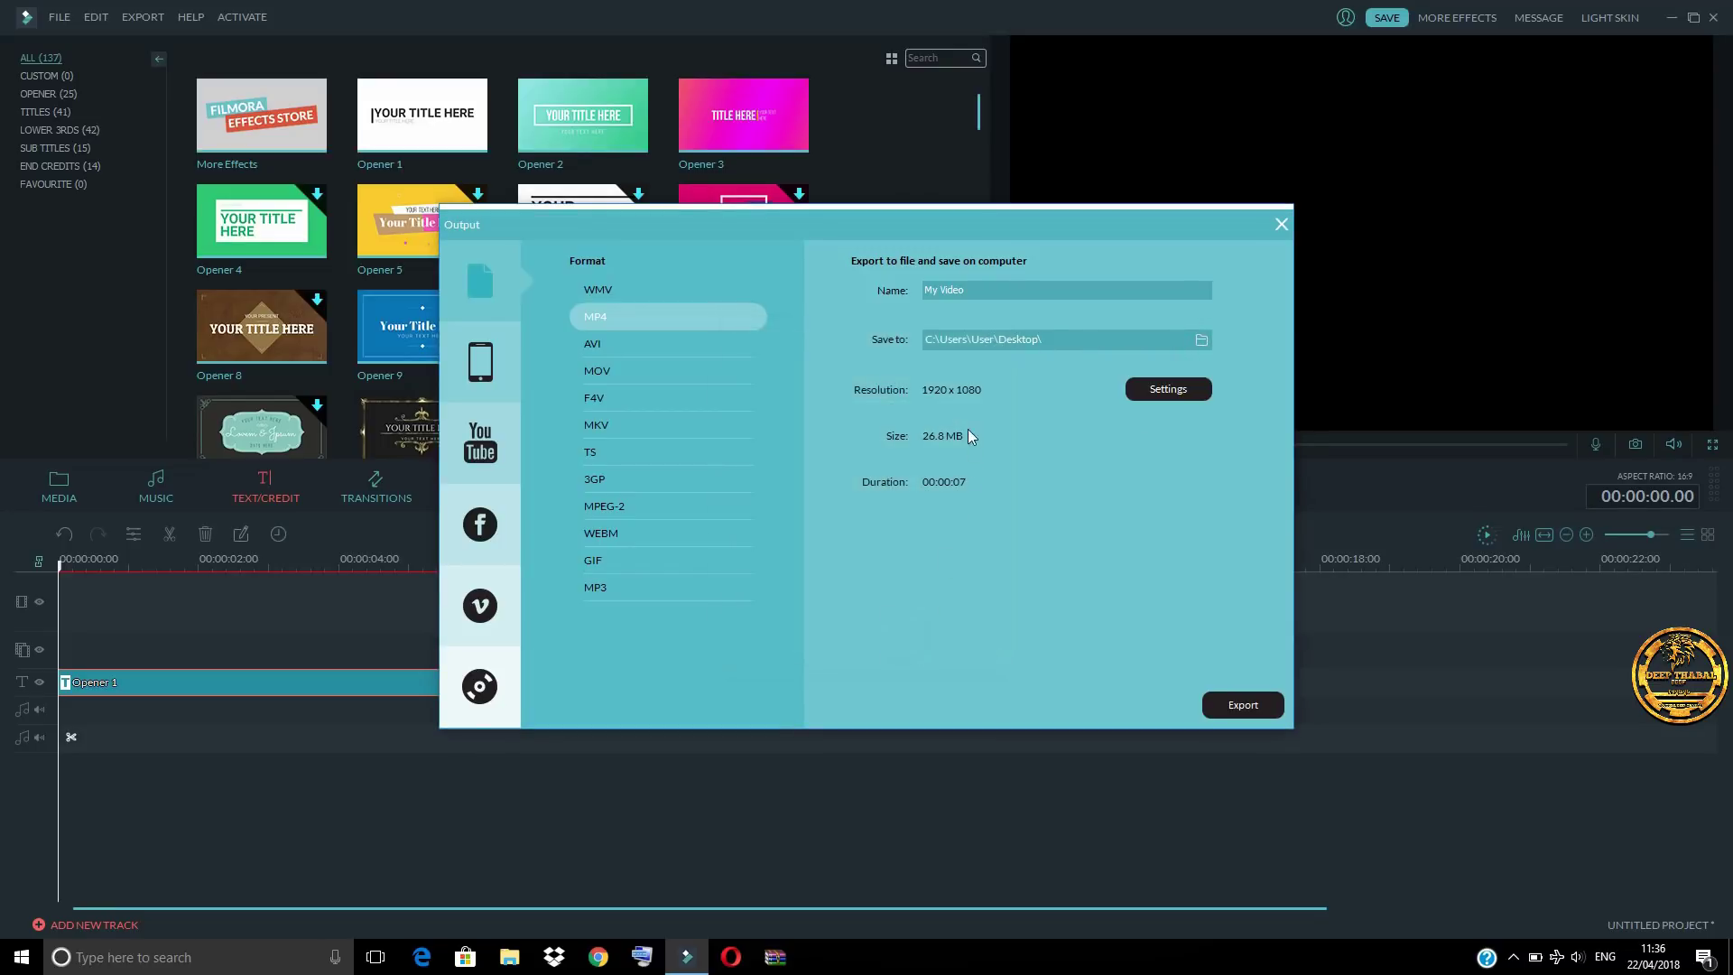
Accept the Best quality settings at 1920 x 1080 and 30 fps, and export the MP4 as My Video.
{"action": "left_click", "coordinate": [1173, 389]}
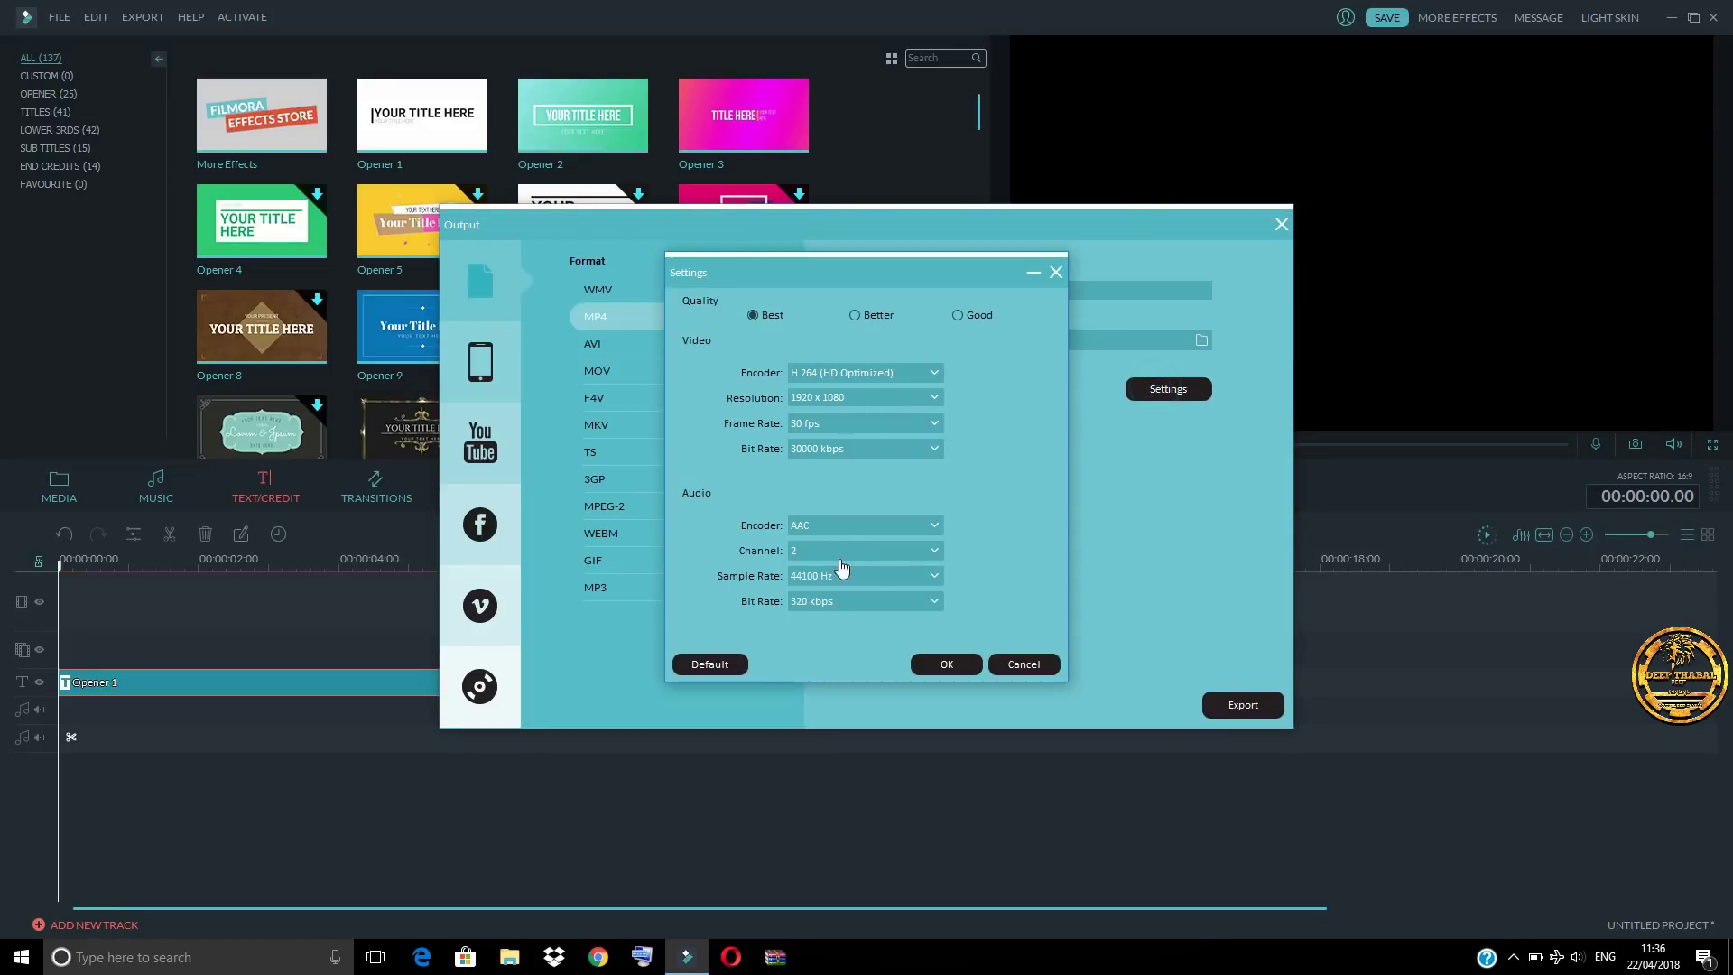
{"action": "left_click", "coordinate": [940, 669]}
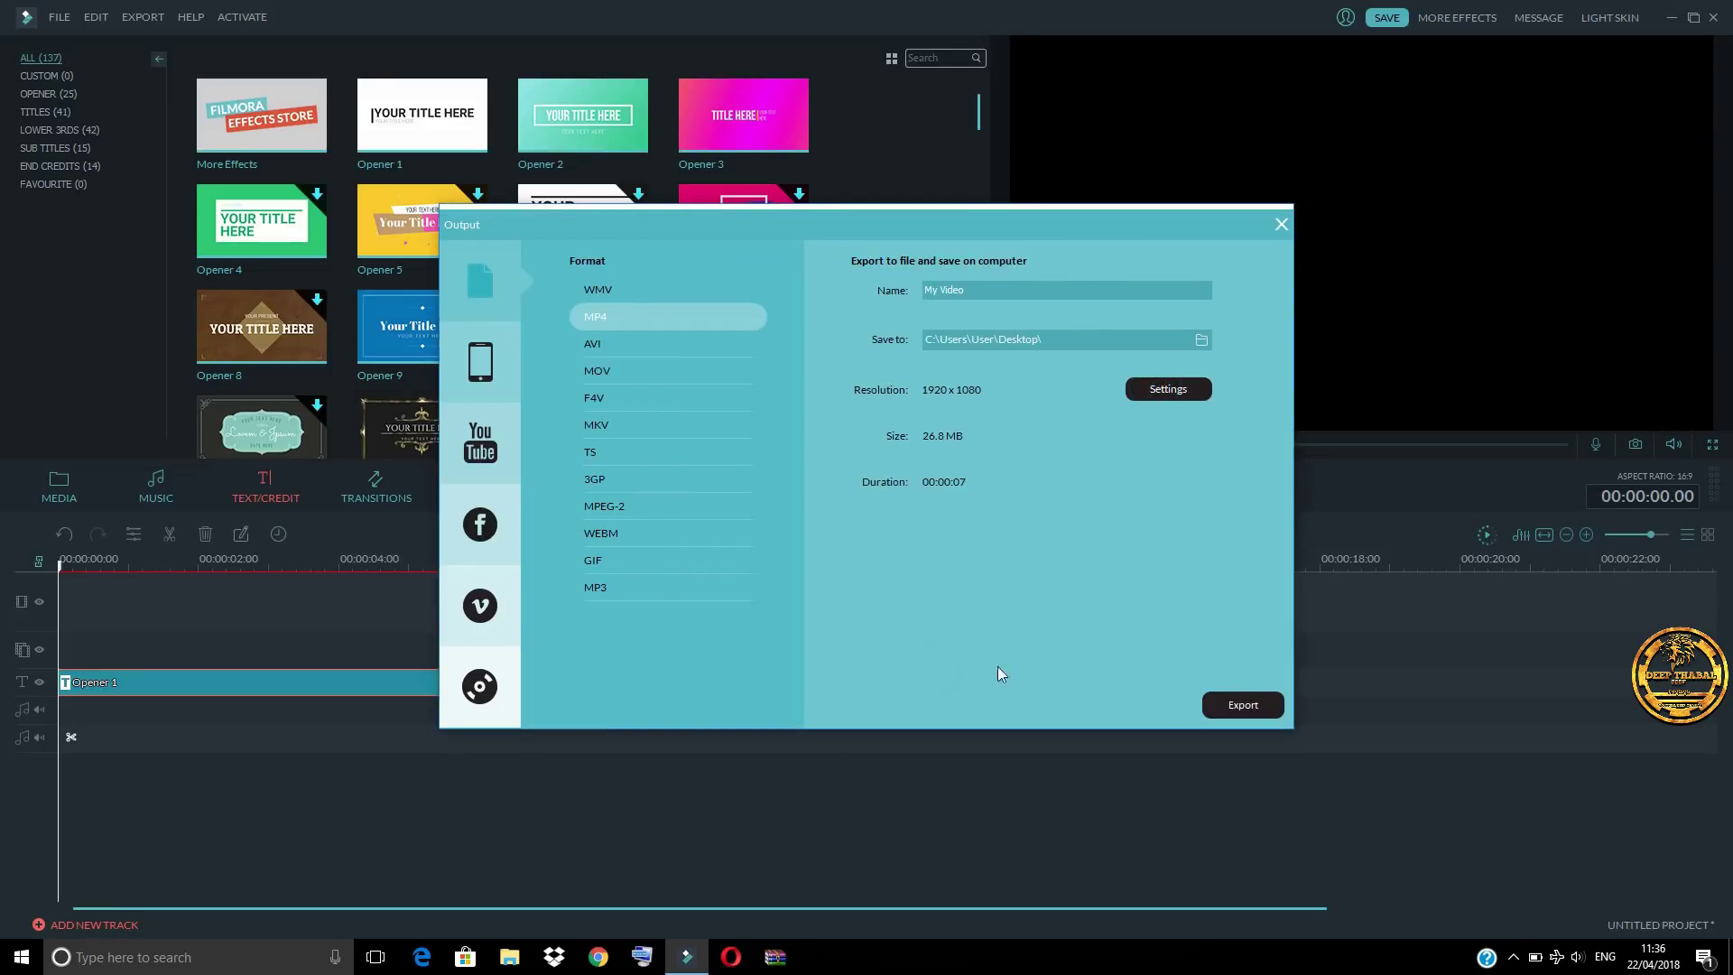
{"action": "left_click", "coordinate": [1237, 708]}
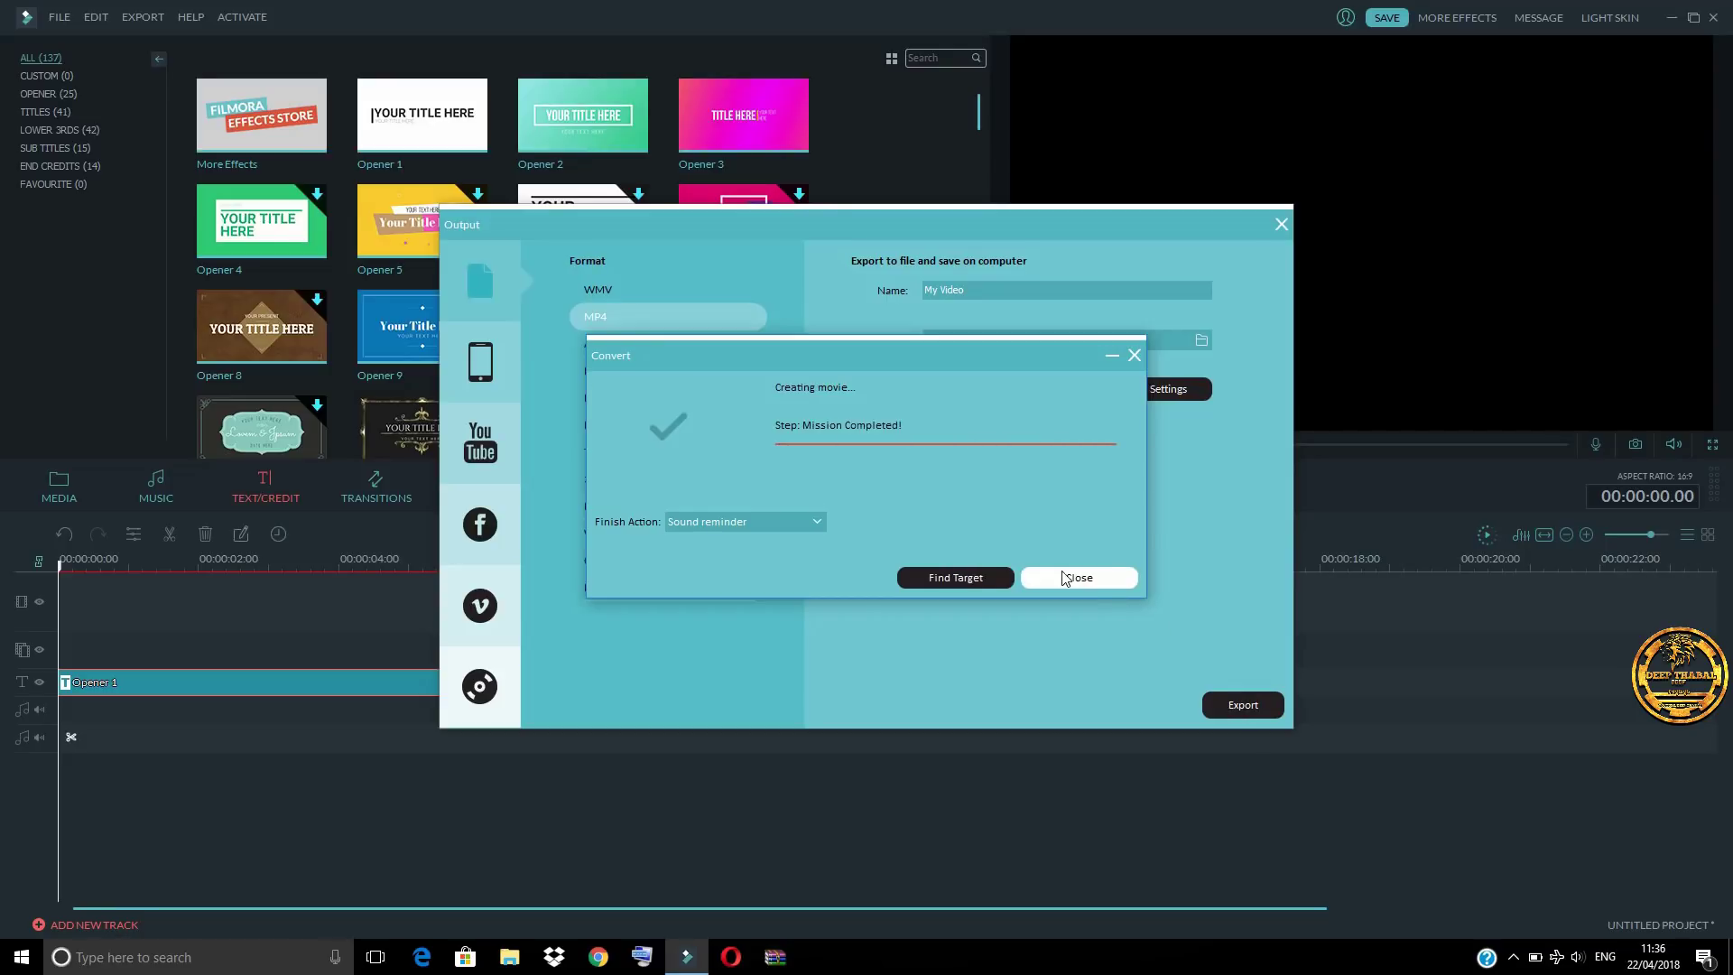
{"action": "left_click", "coordinate": [1065, 578]}
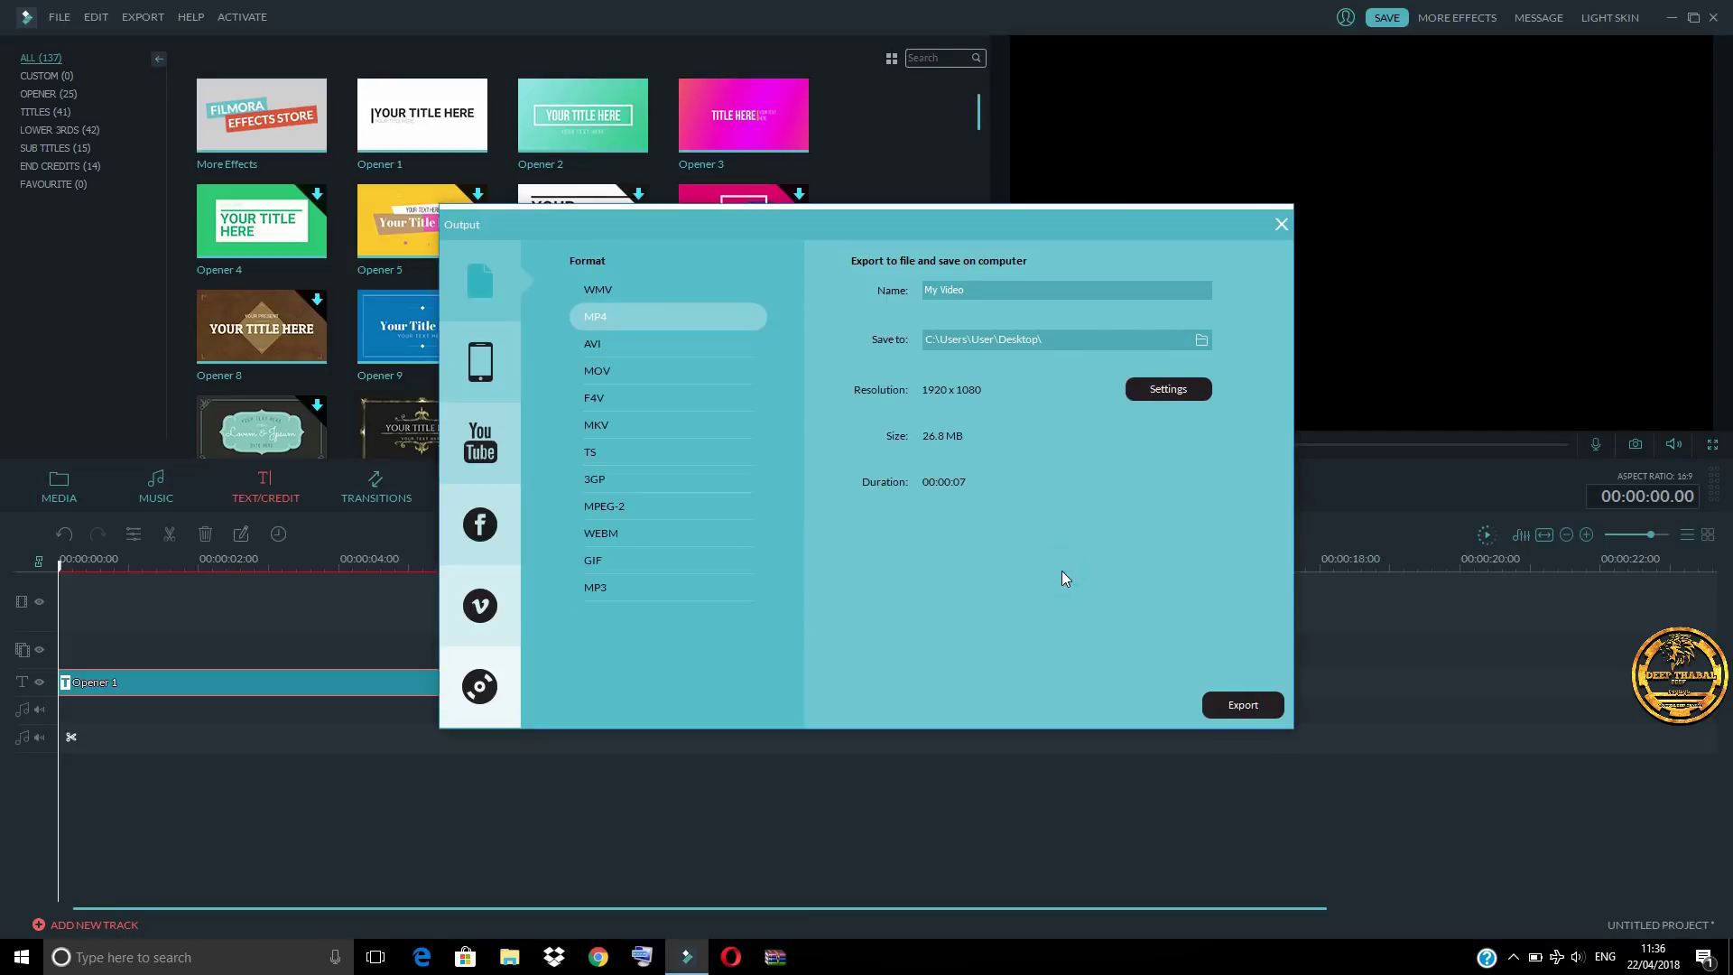
{"action": "left_click", "coordinate": [1282, 224]}
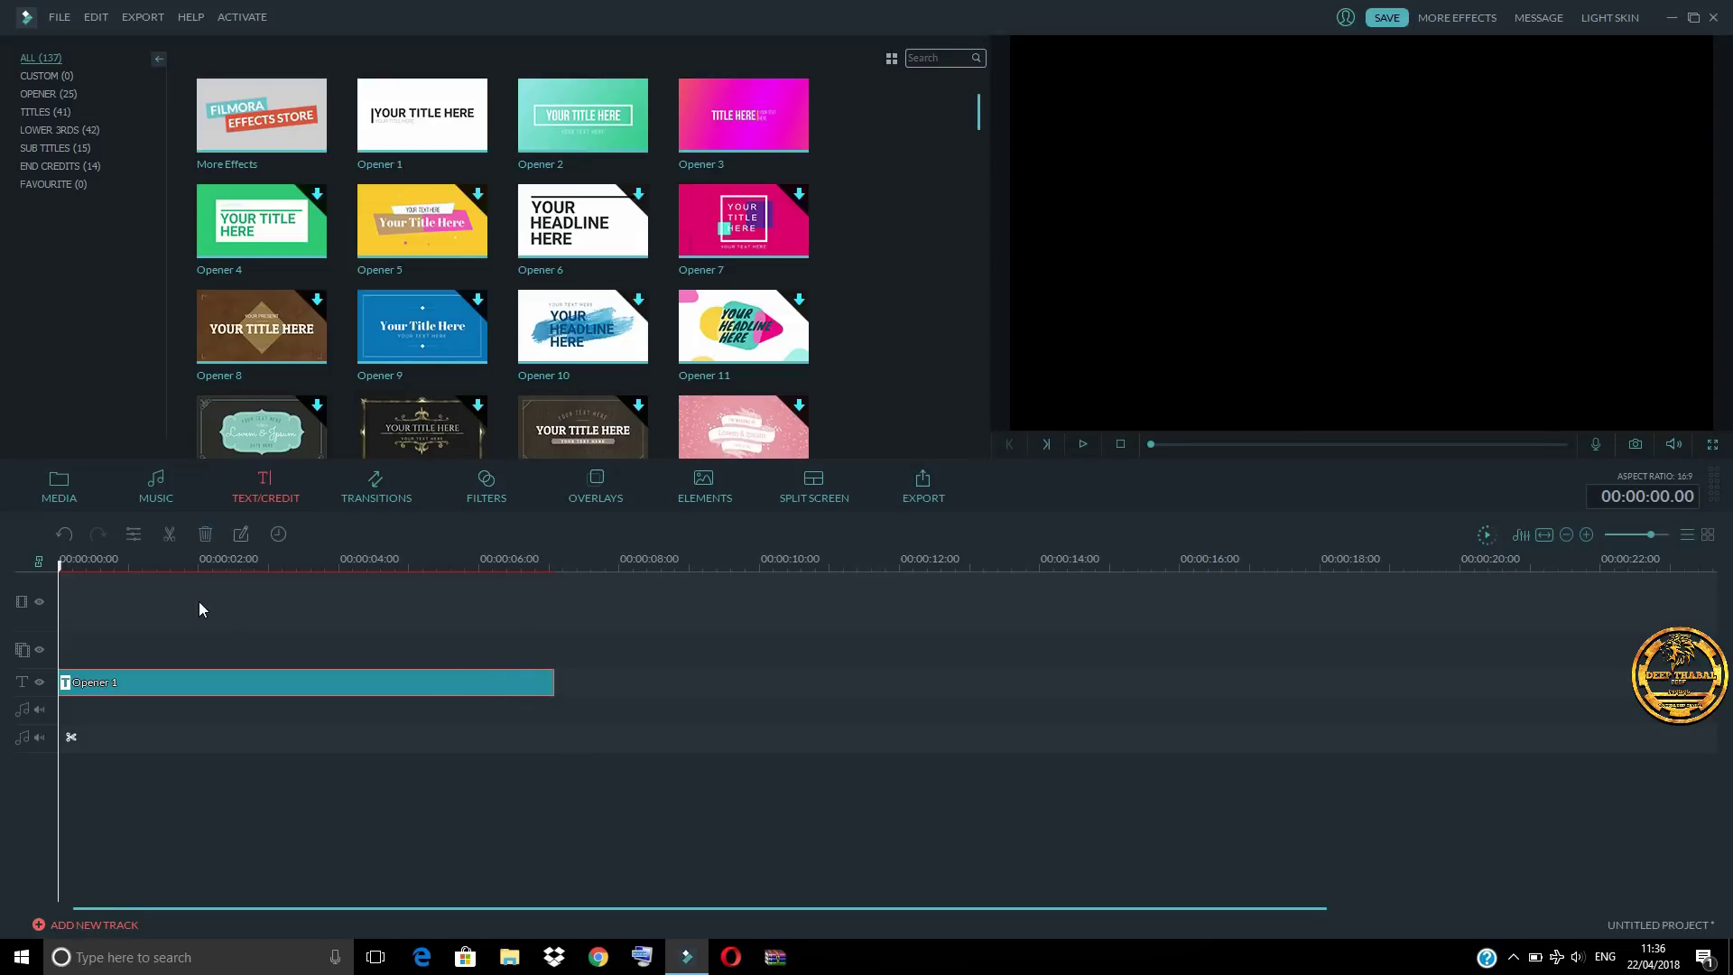
Delete the title clip from the timeline and import My Video from the Desktop into the media library.
{"action": "left_click", "coordinate": [206, 536]}
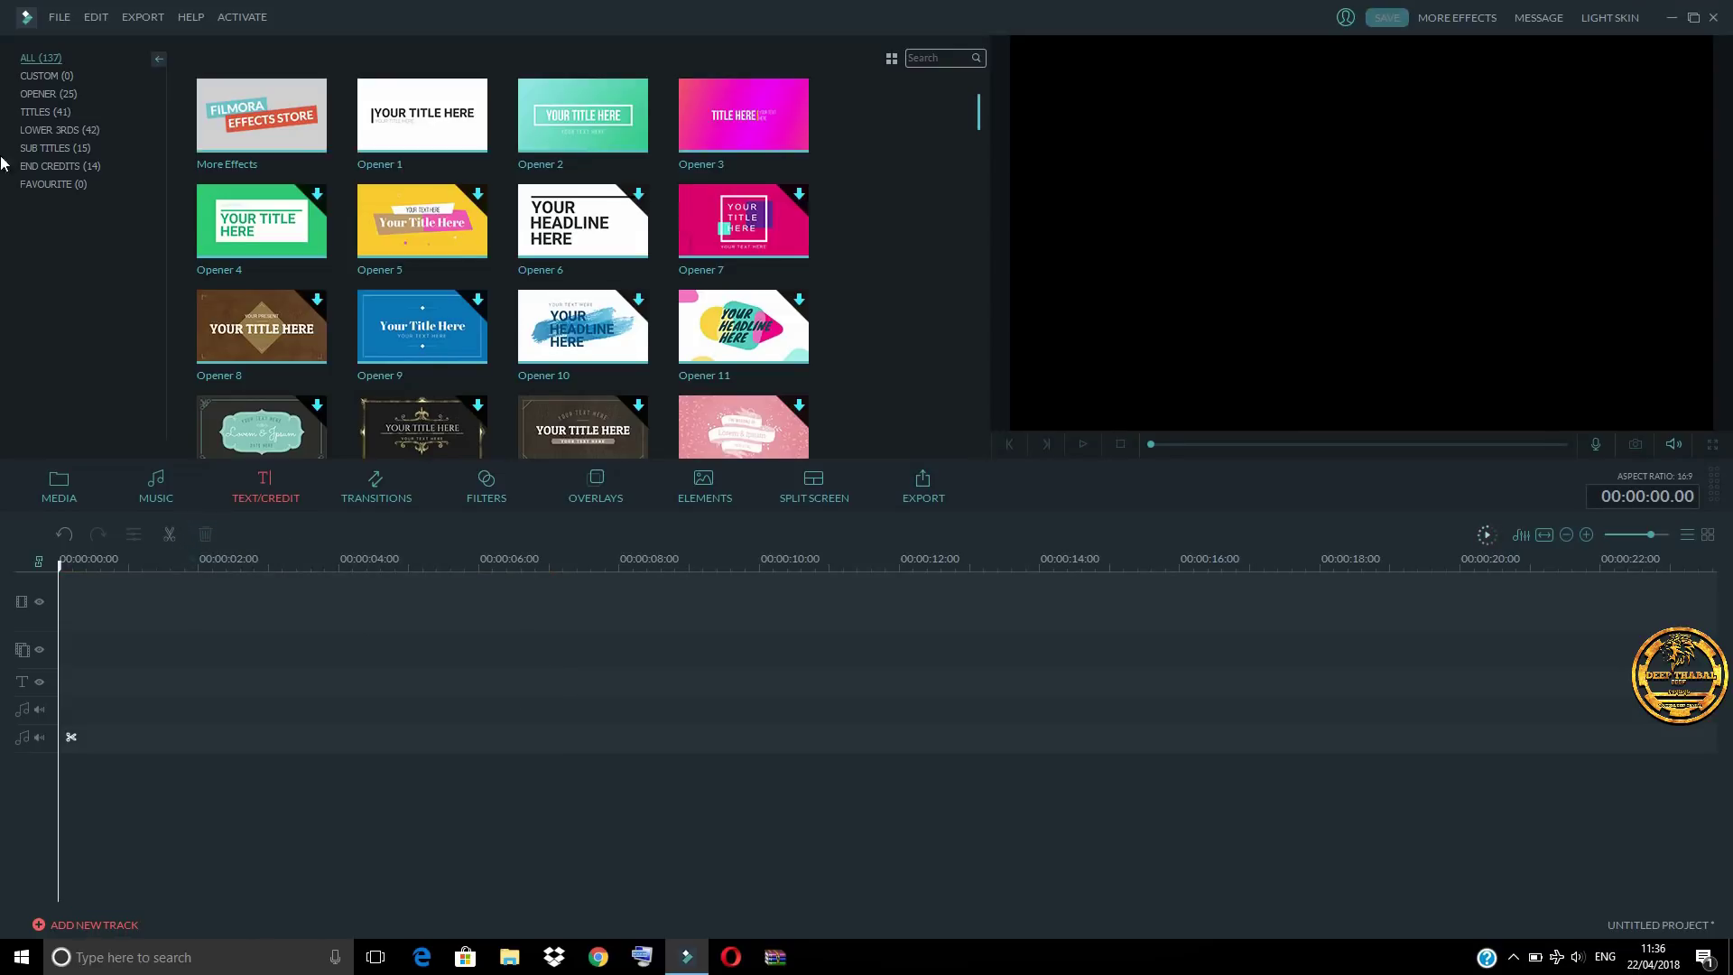
{"action": "left_click", "coordinate": [61, 499]}
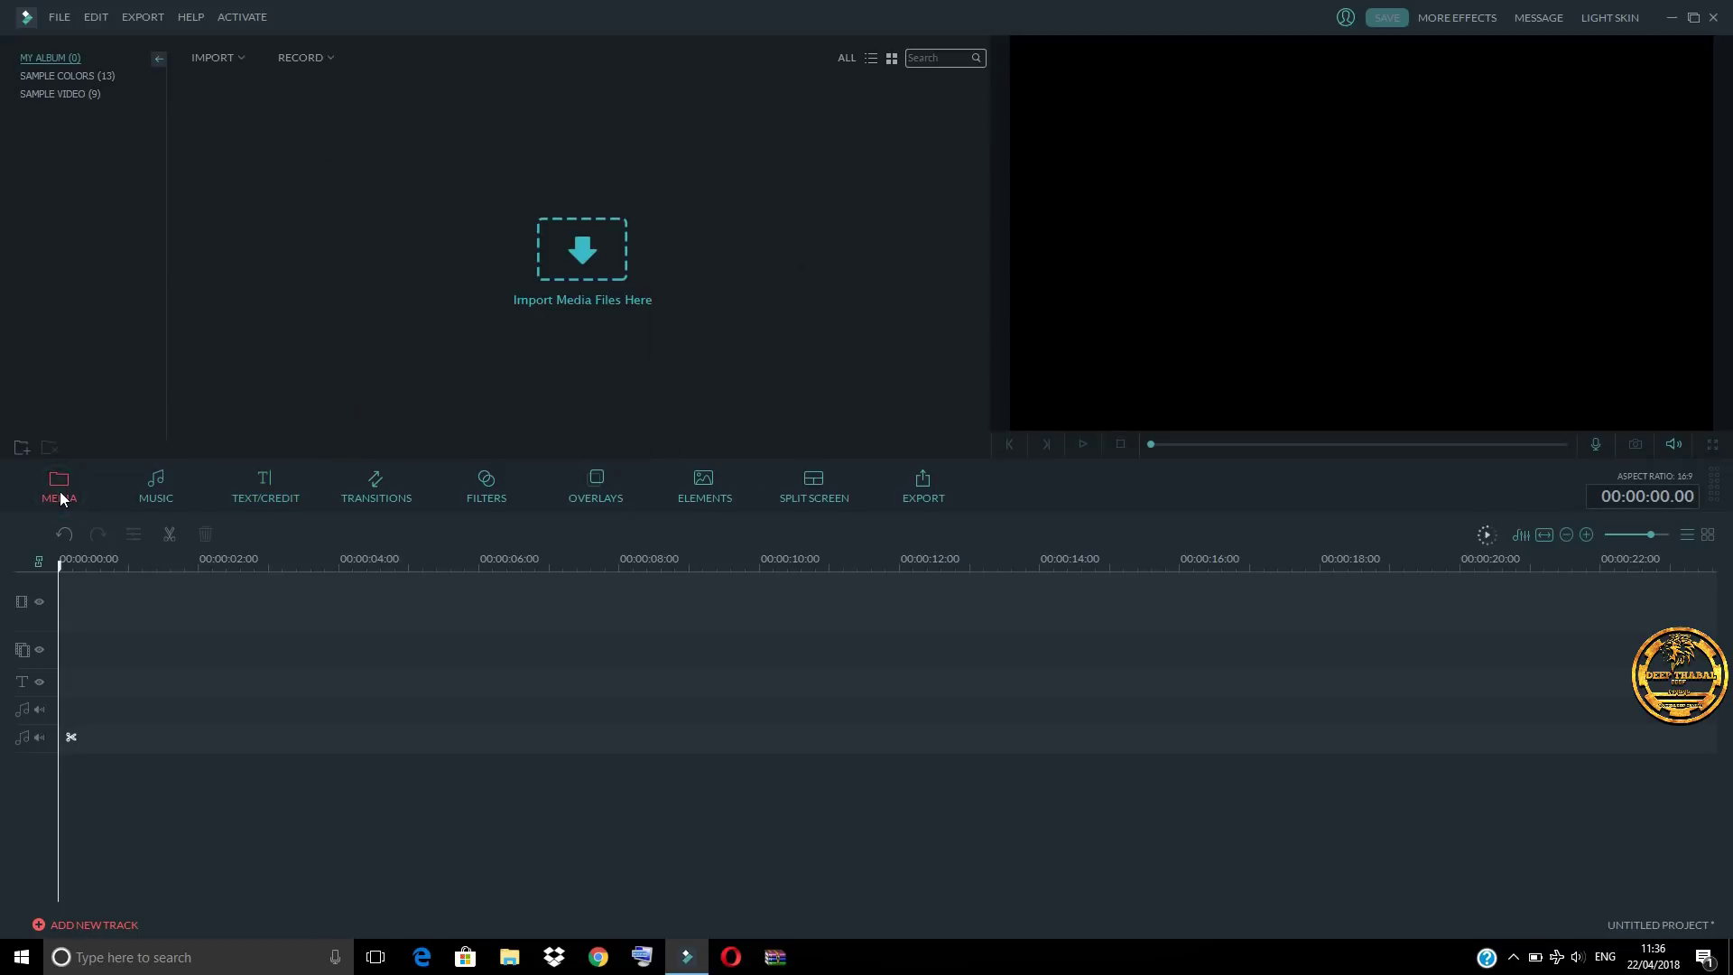
{"action": "left_click", "coordinate": [217, 58]}
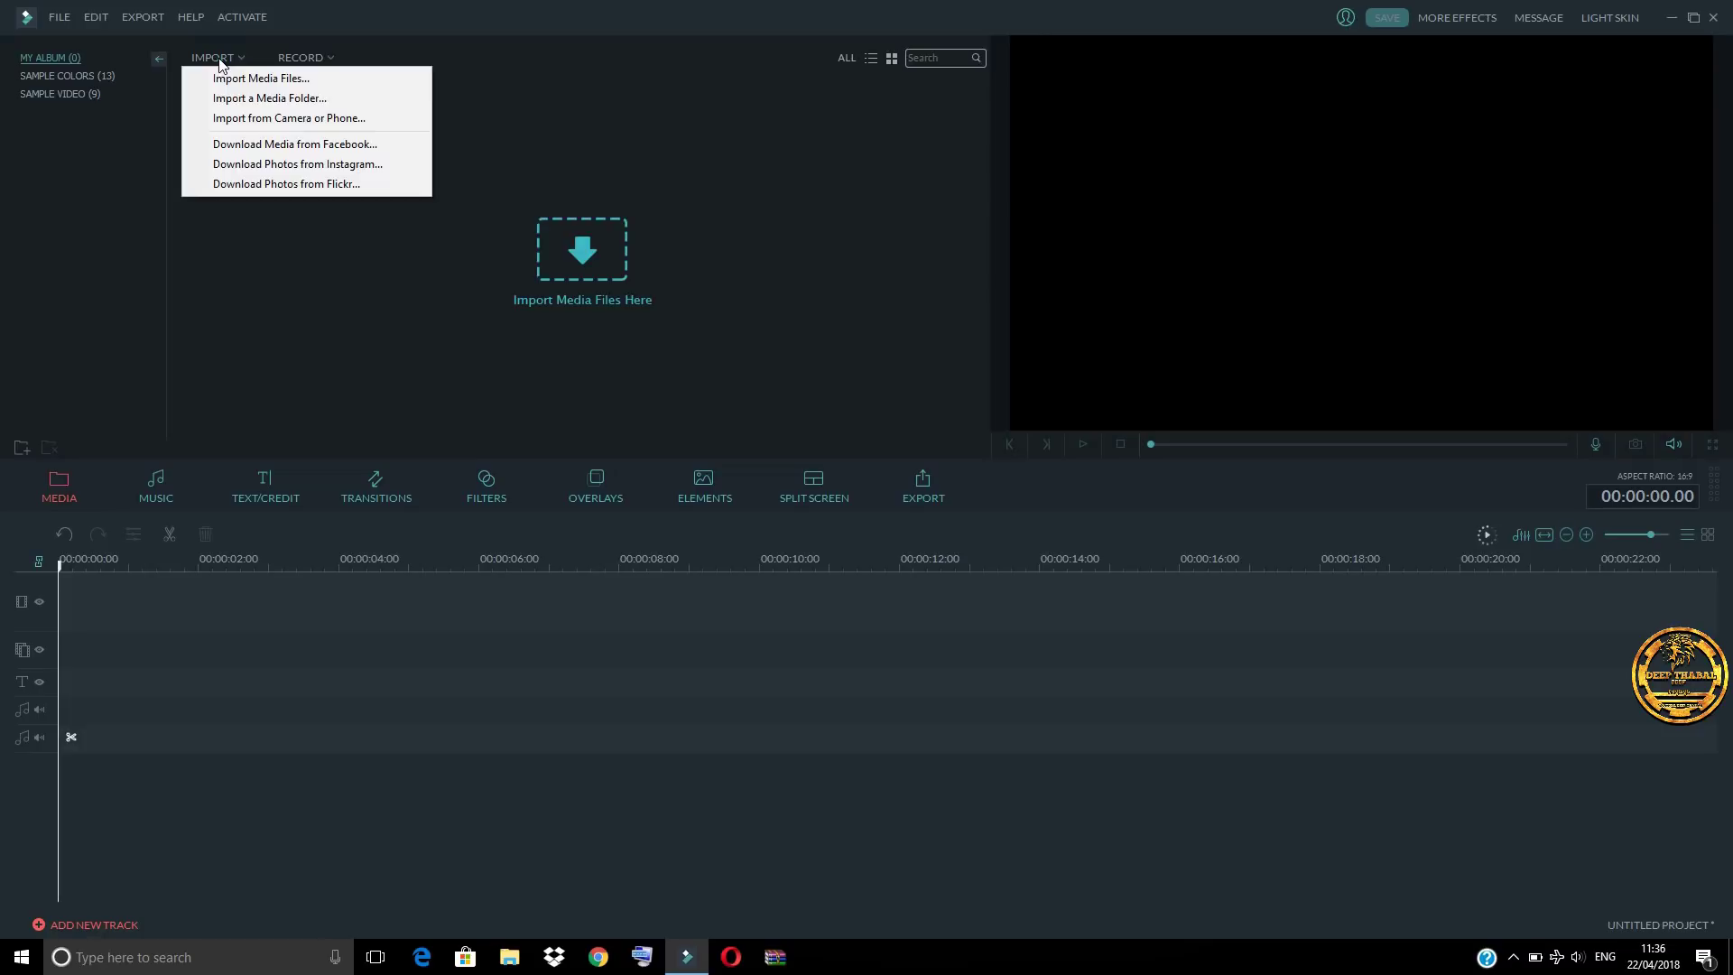
{"action": "left_click", "coordinate": [231, 78]}
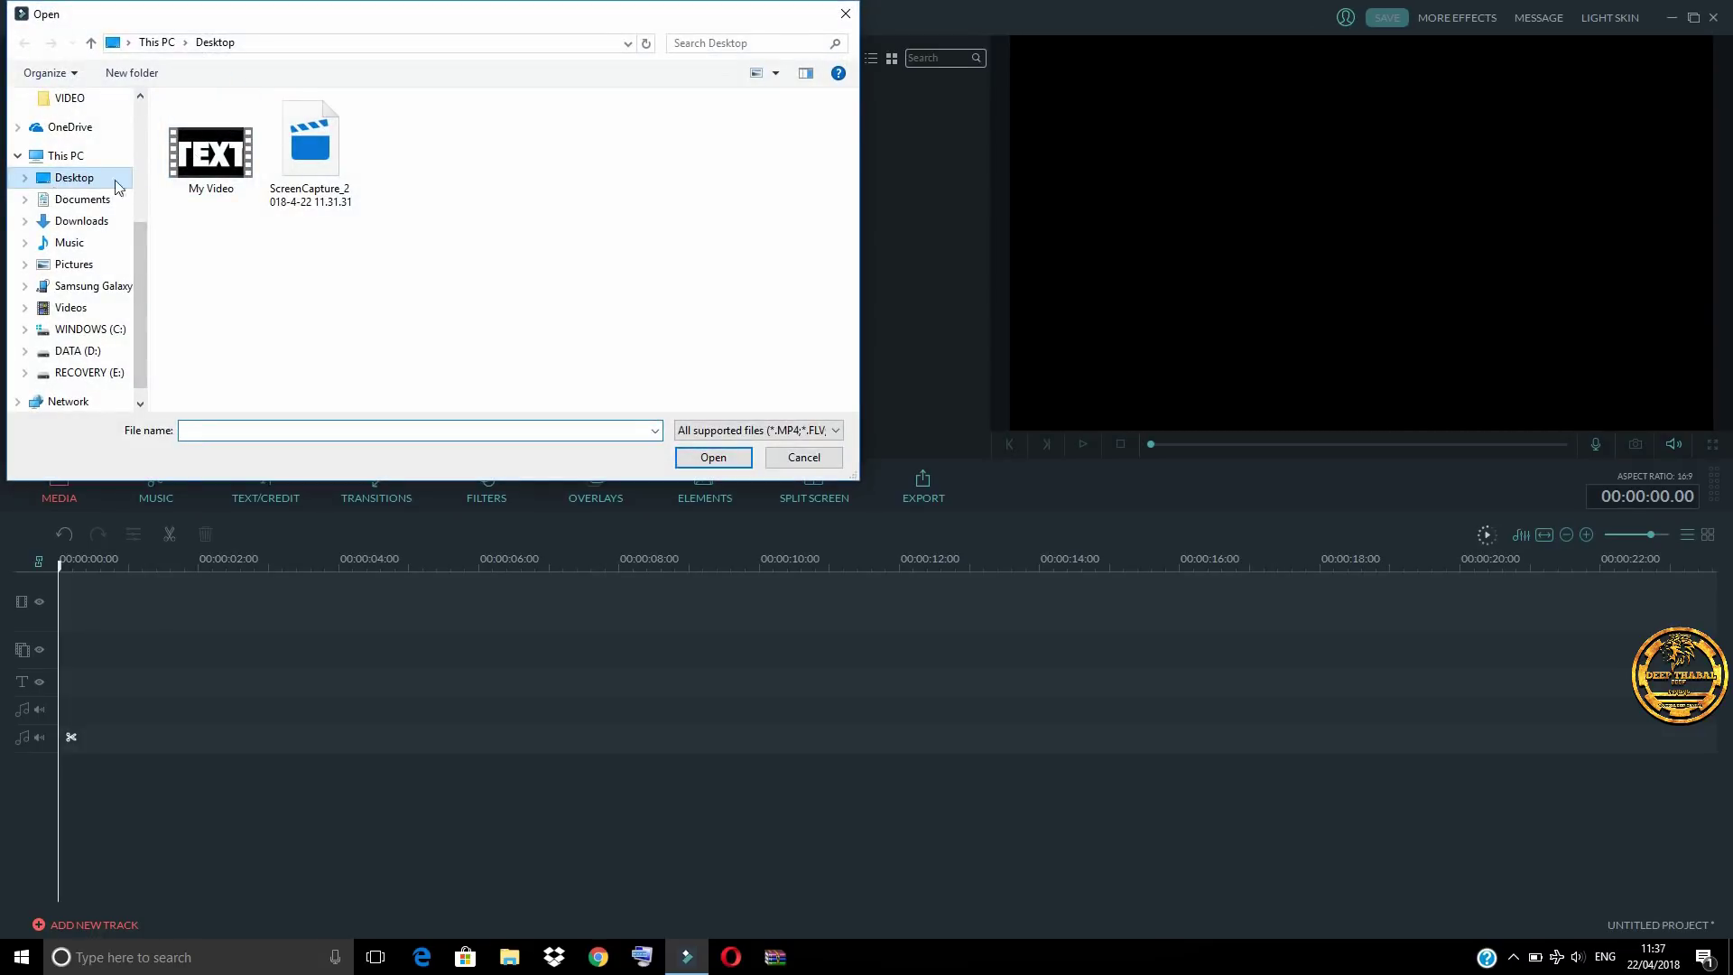
{"action": "left_click", "coordinate": [211, 149]}
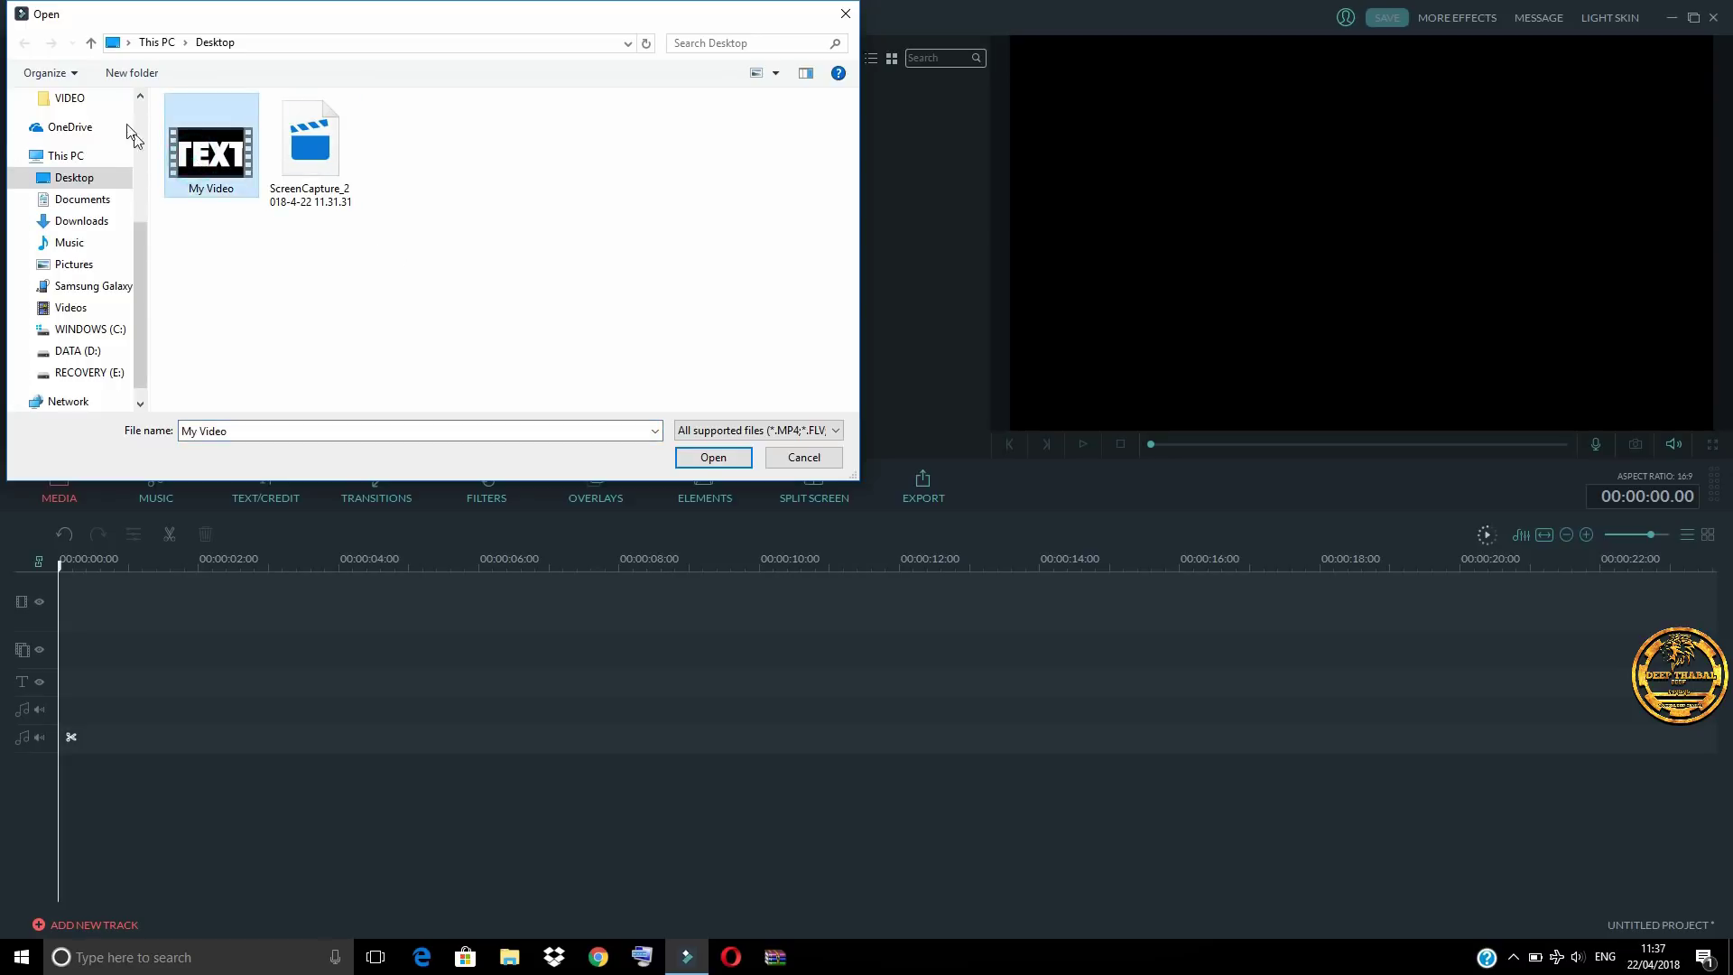
{"action": "left_click", "coordinate": [220, 430]}
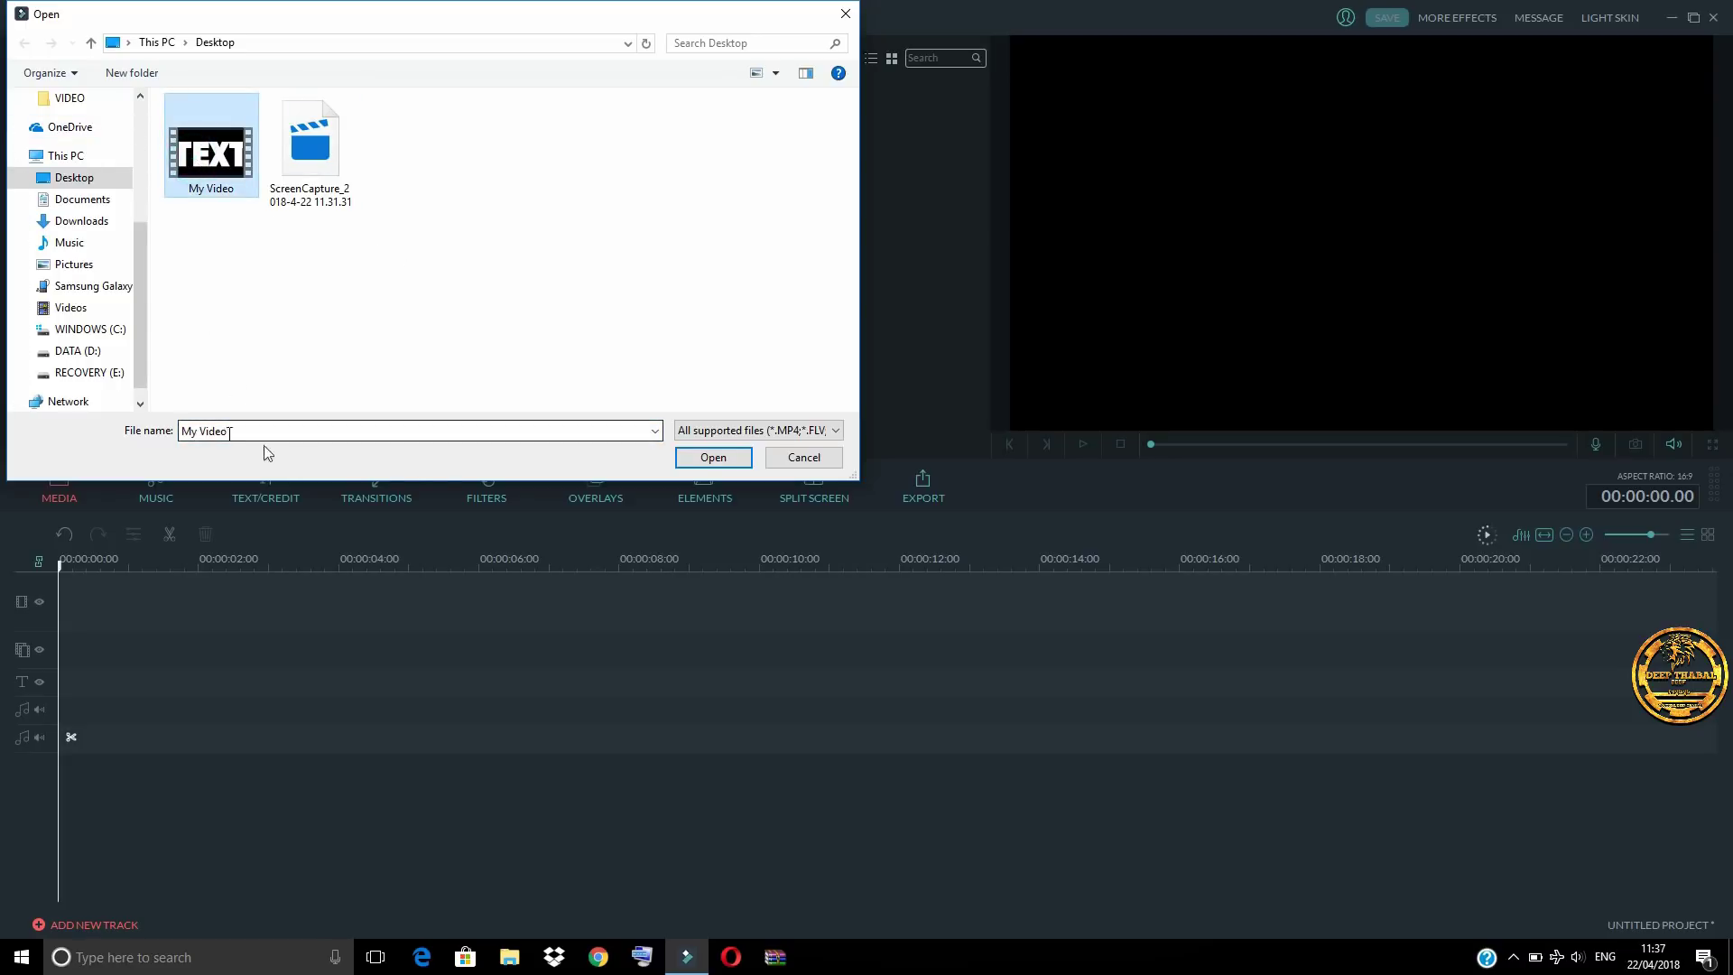
{"action": "left_click", "coordinate": [713, 457]}
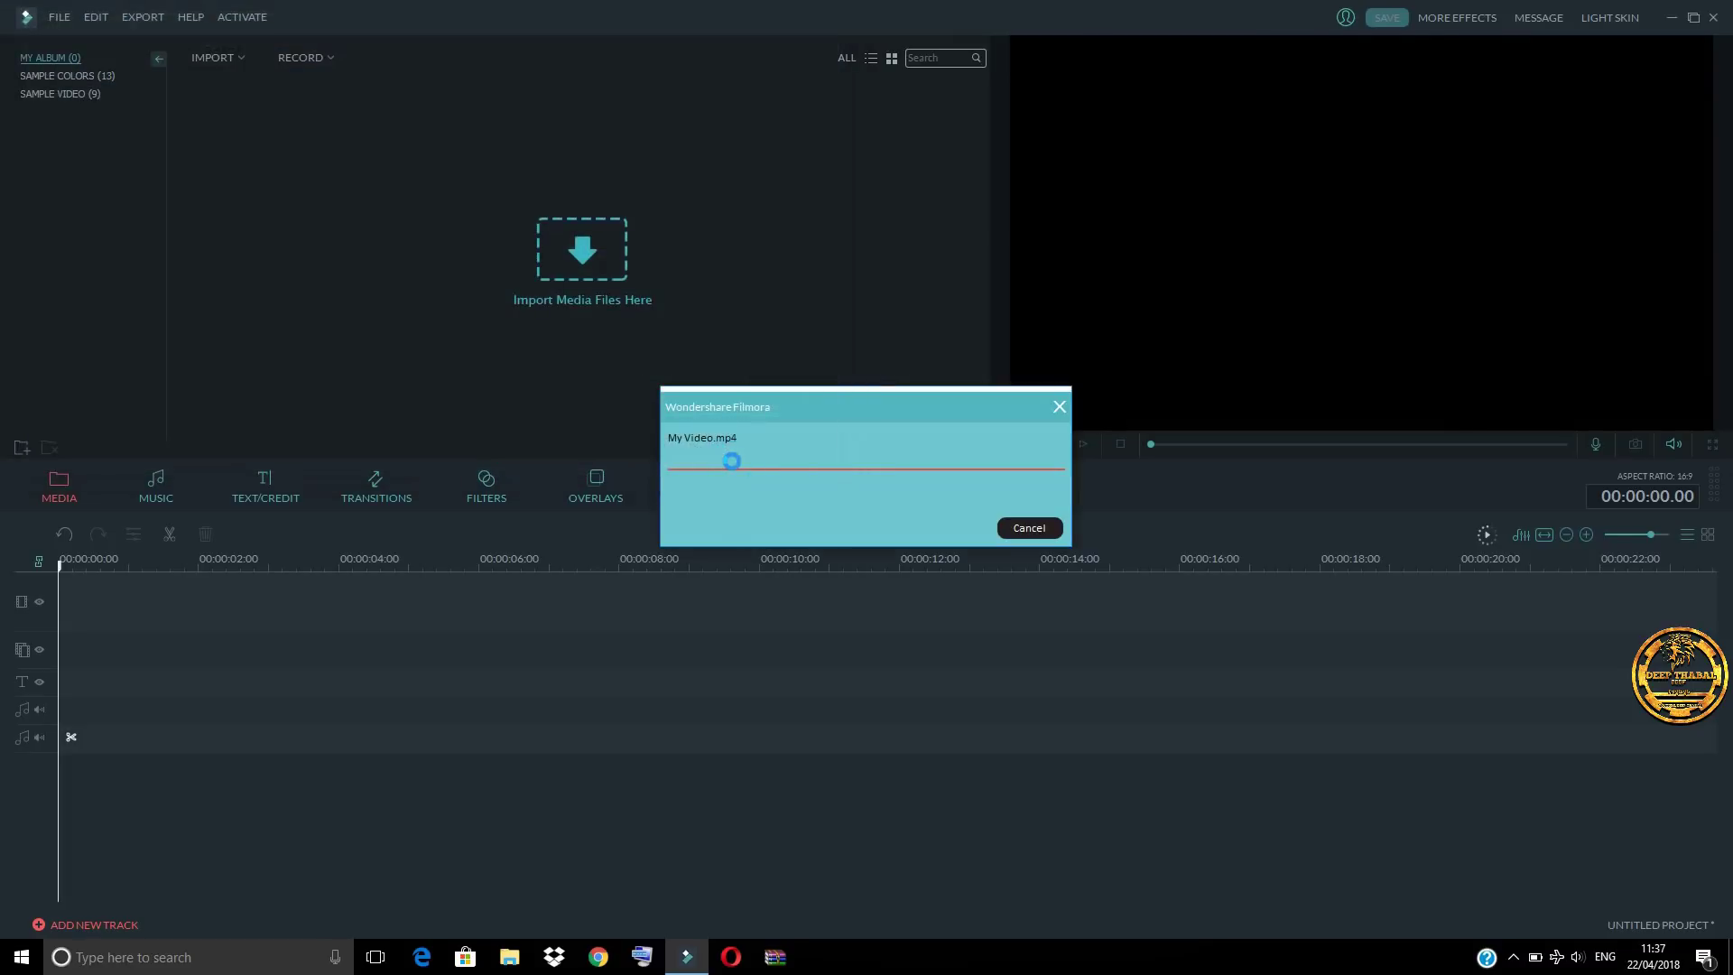
Import the 171124_B1_HD_001 stock clip from the STOKE VIDEO folder on the DATA (D:) drive.
{"action": "mouse_move", "coordinate": [255, 106]}
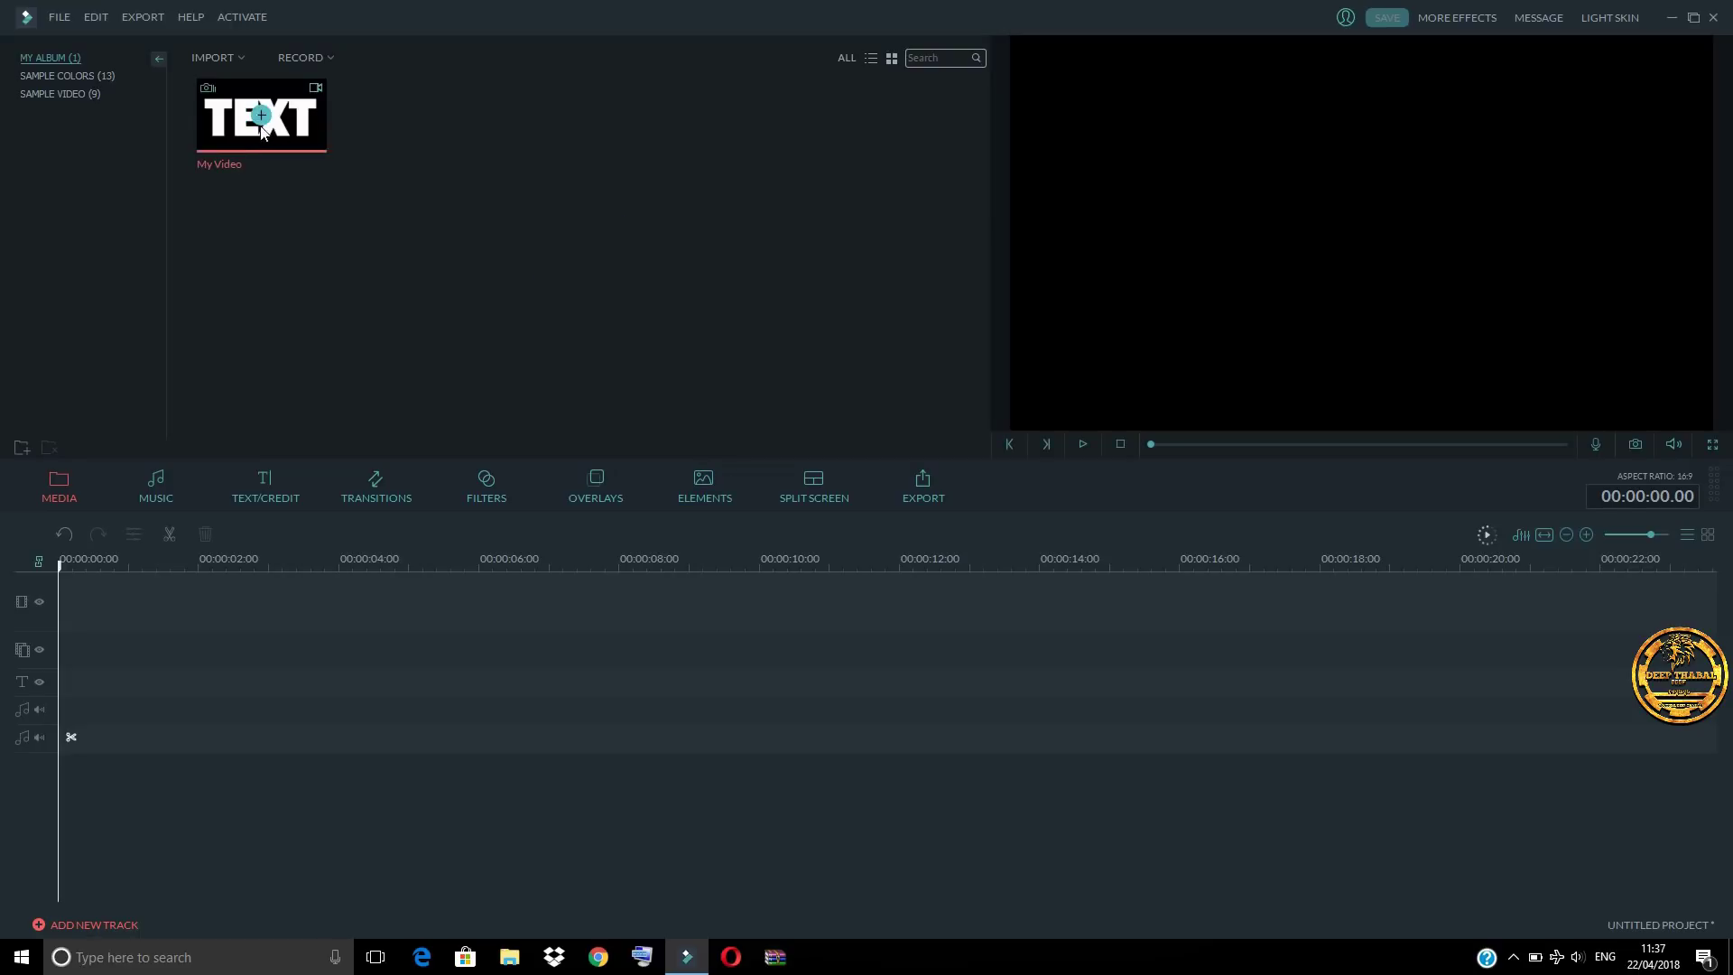
{"action": "left_click", "coordinate": [222, 56]}
{"action": "left_click", "coordinate": [241, 79]}
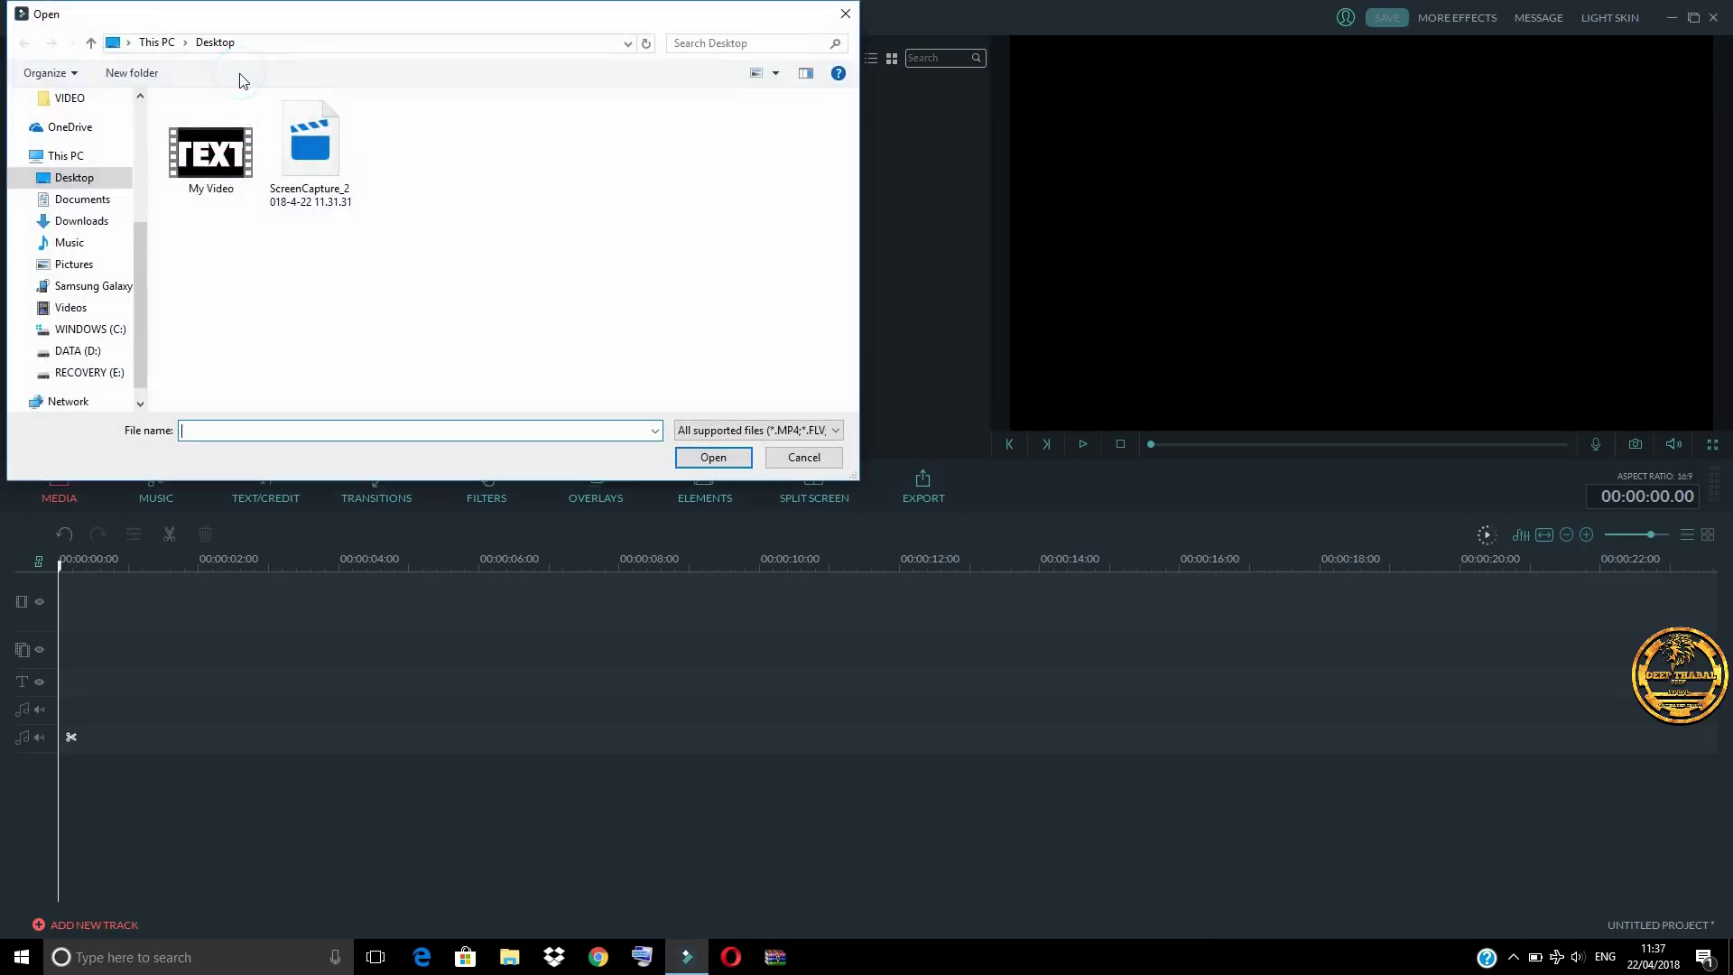
{"action": "left_click", "coordinate": [79, 350]}
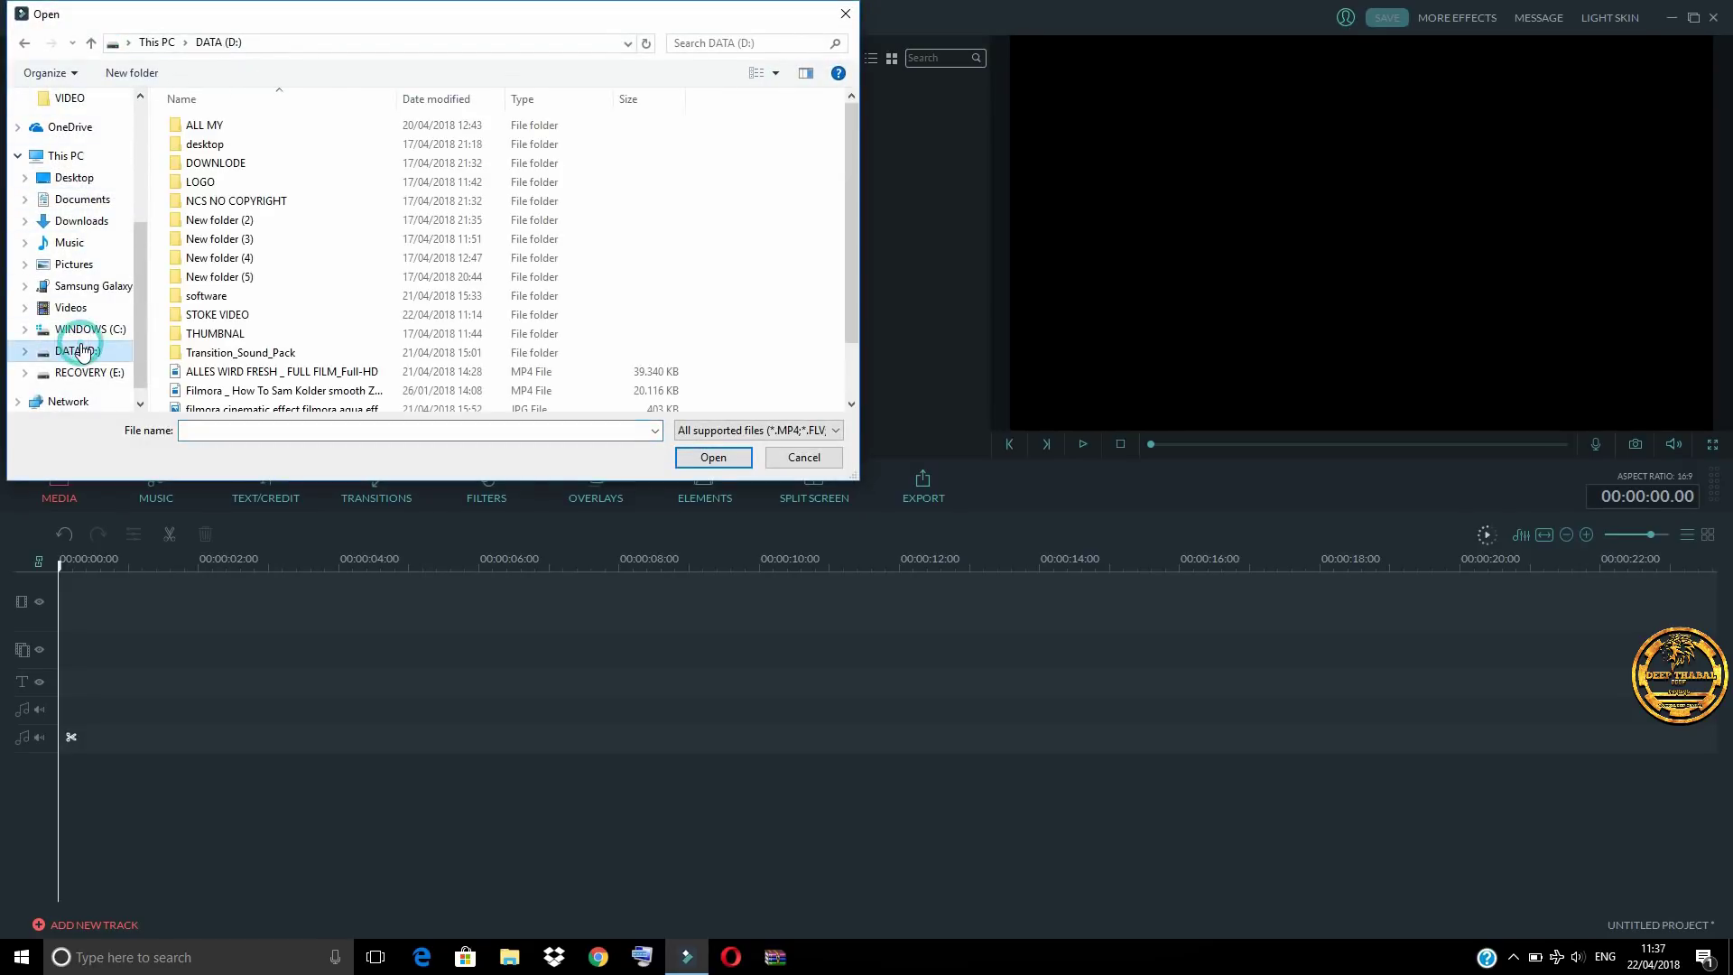
{"action": "double_click", "coordinate": [190, 314]}
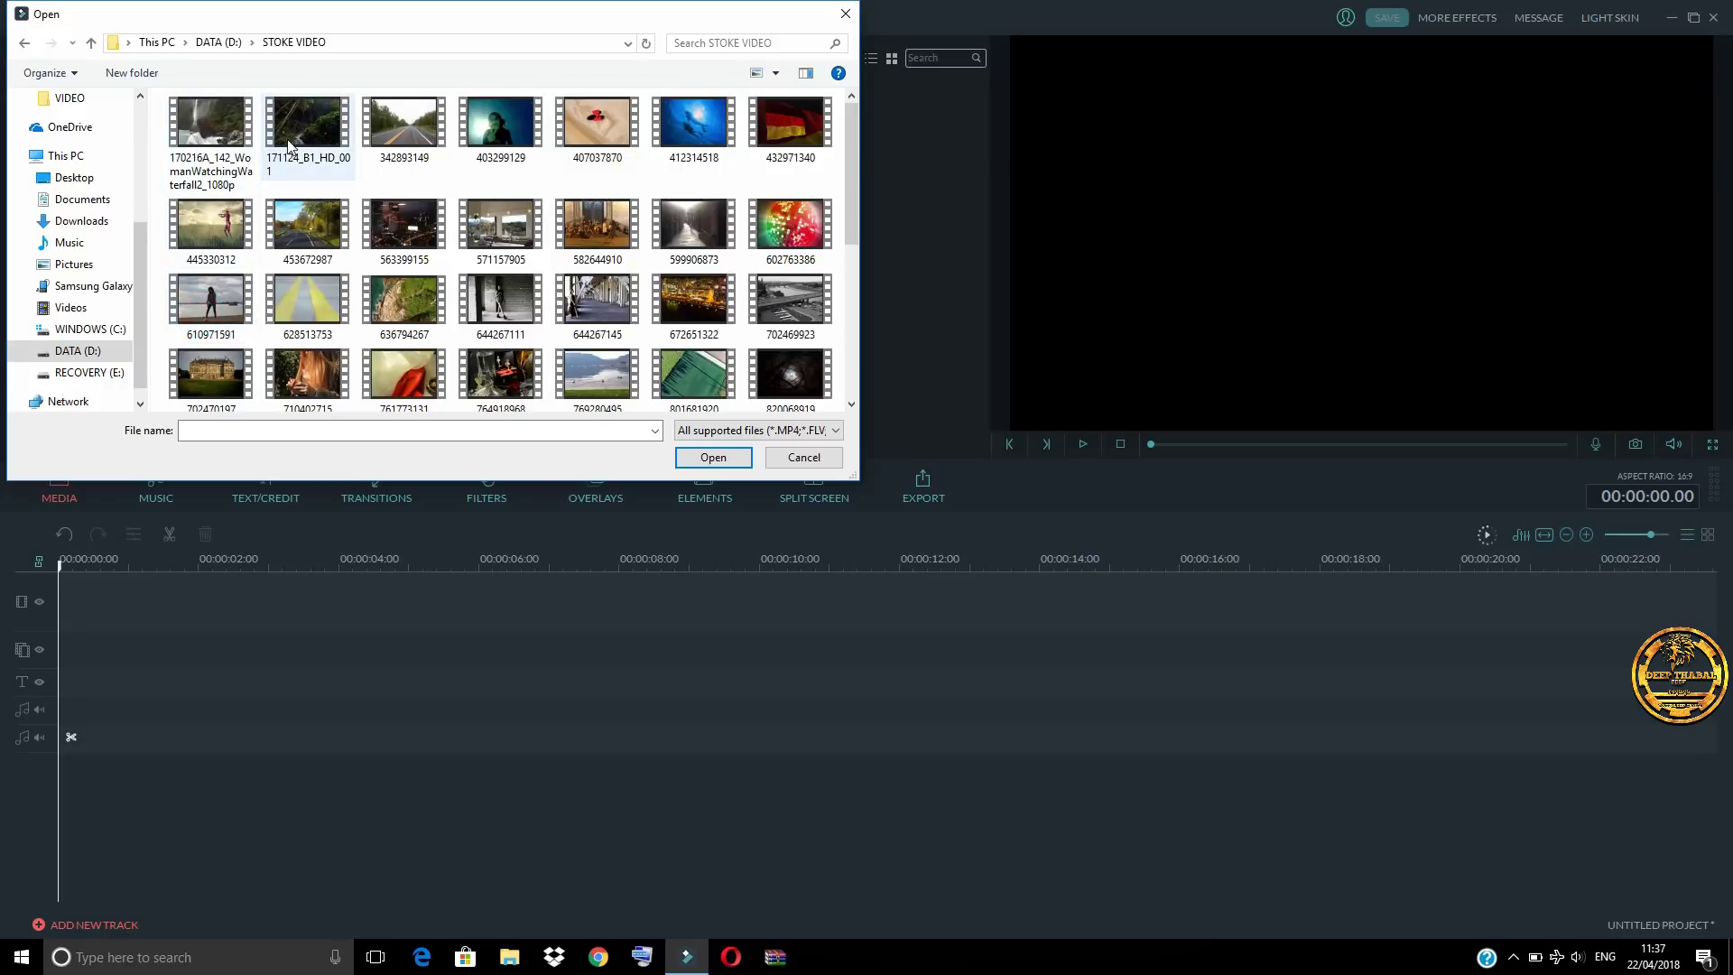
{"action": "left_click", "coordinate": [289, 143]}
{"action": "left_click", "coordinate": [713, 458]}
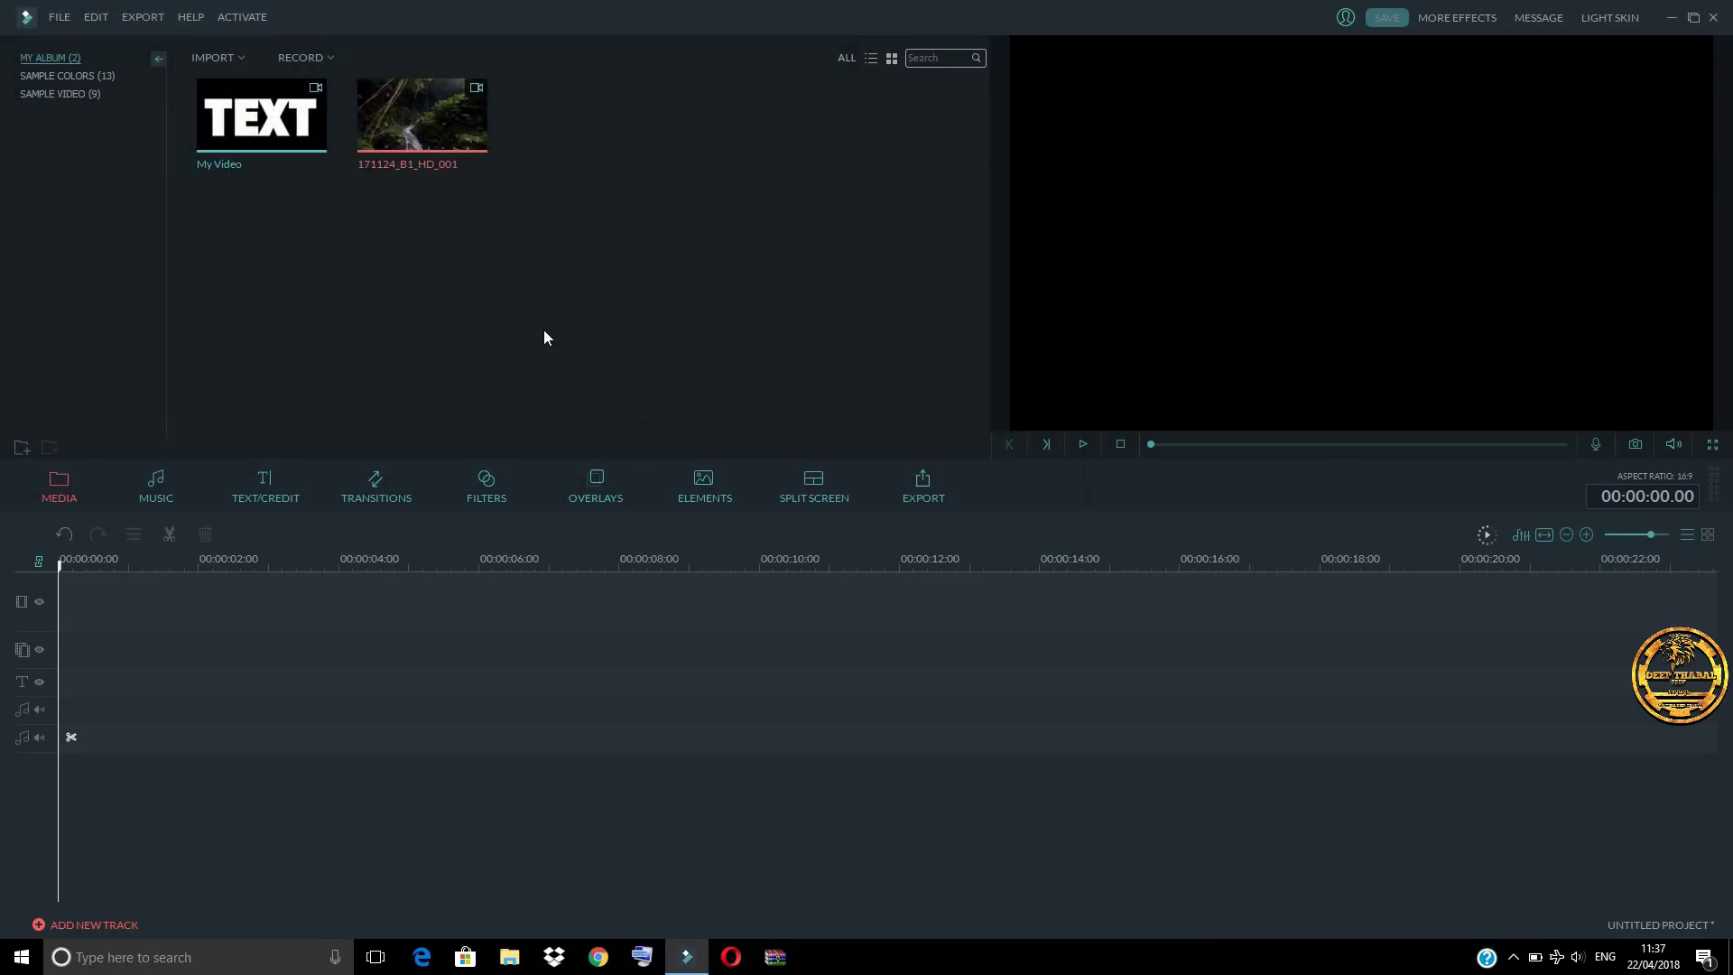
Place 171124_B1_HD_001 at the start of the video track and My Video on the overlay track directly below it.
{"action": "mouse_move", "coordinate": [446, 139]}
{"action": "left_click_drag", "start_coordinate": [448, 136], "coordinate": [136, 582]}
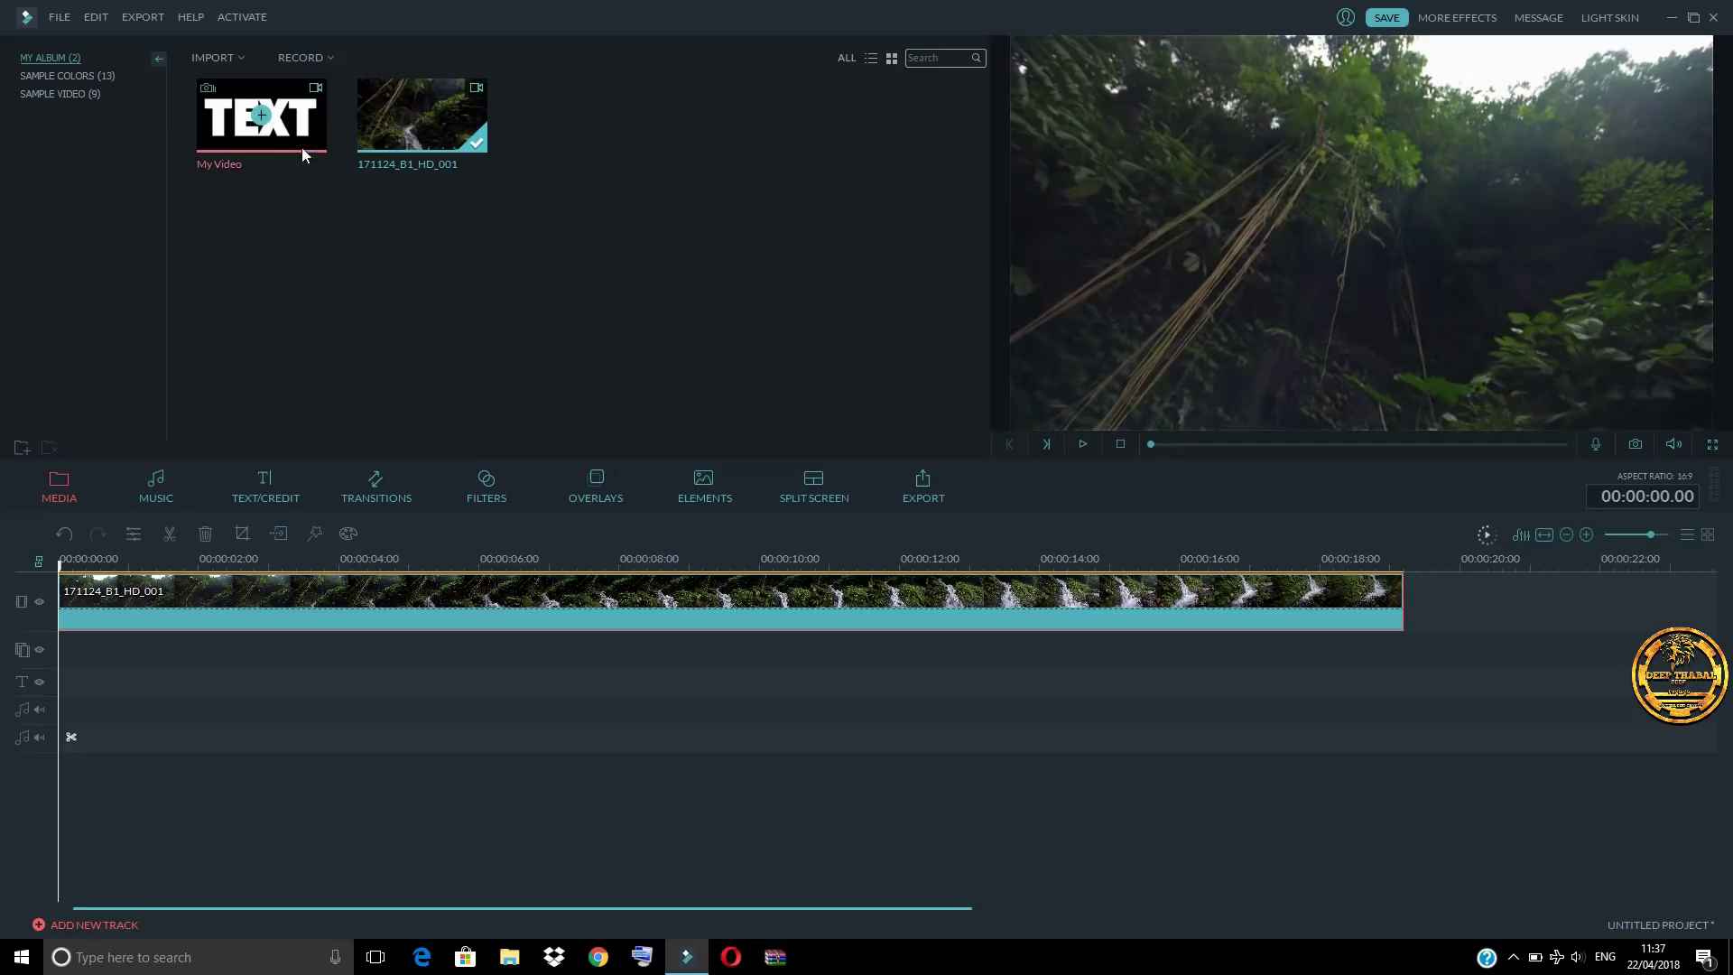
{"action": "left_click", "coordinate": [252, 263]}
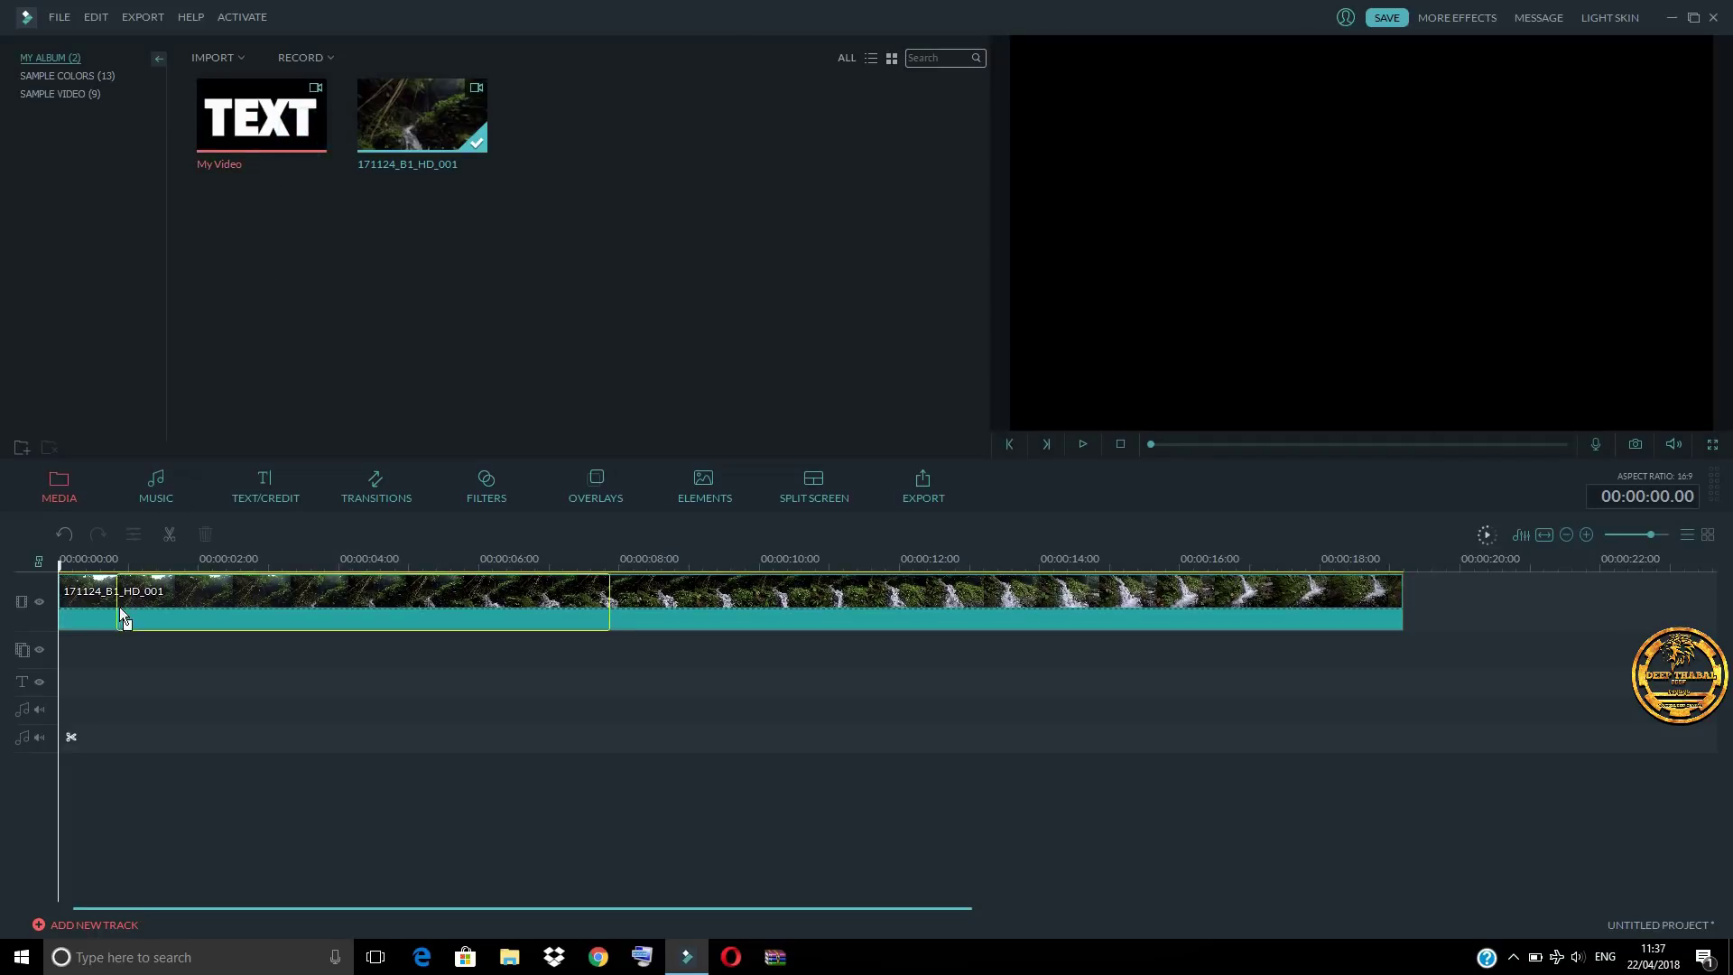
{"action": "left_click_drag", "start_coordinate": [119, 607], "coordinate": [62, 643]}
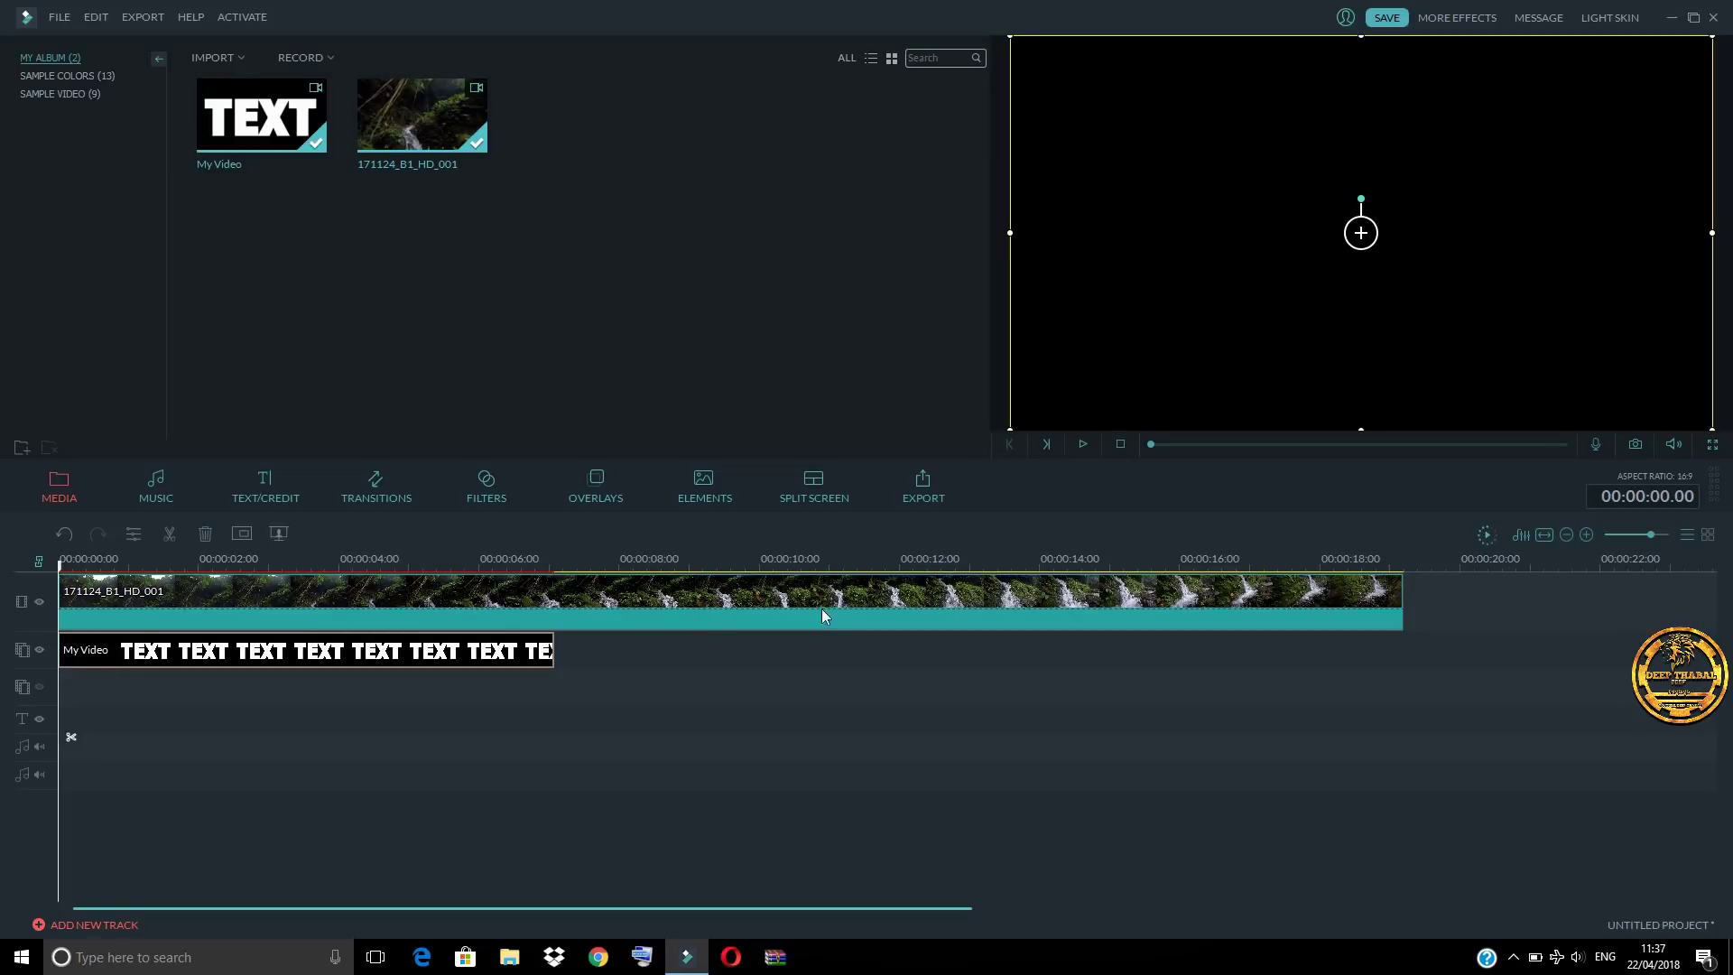
Trim the end of the 171124_B1_HD_001 clip to match the My Video clip, about 7 seconds, and preview the timeline.
{"action": "left_click", "coordinate": [939, 612]}
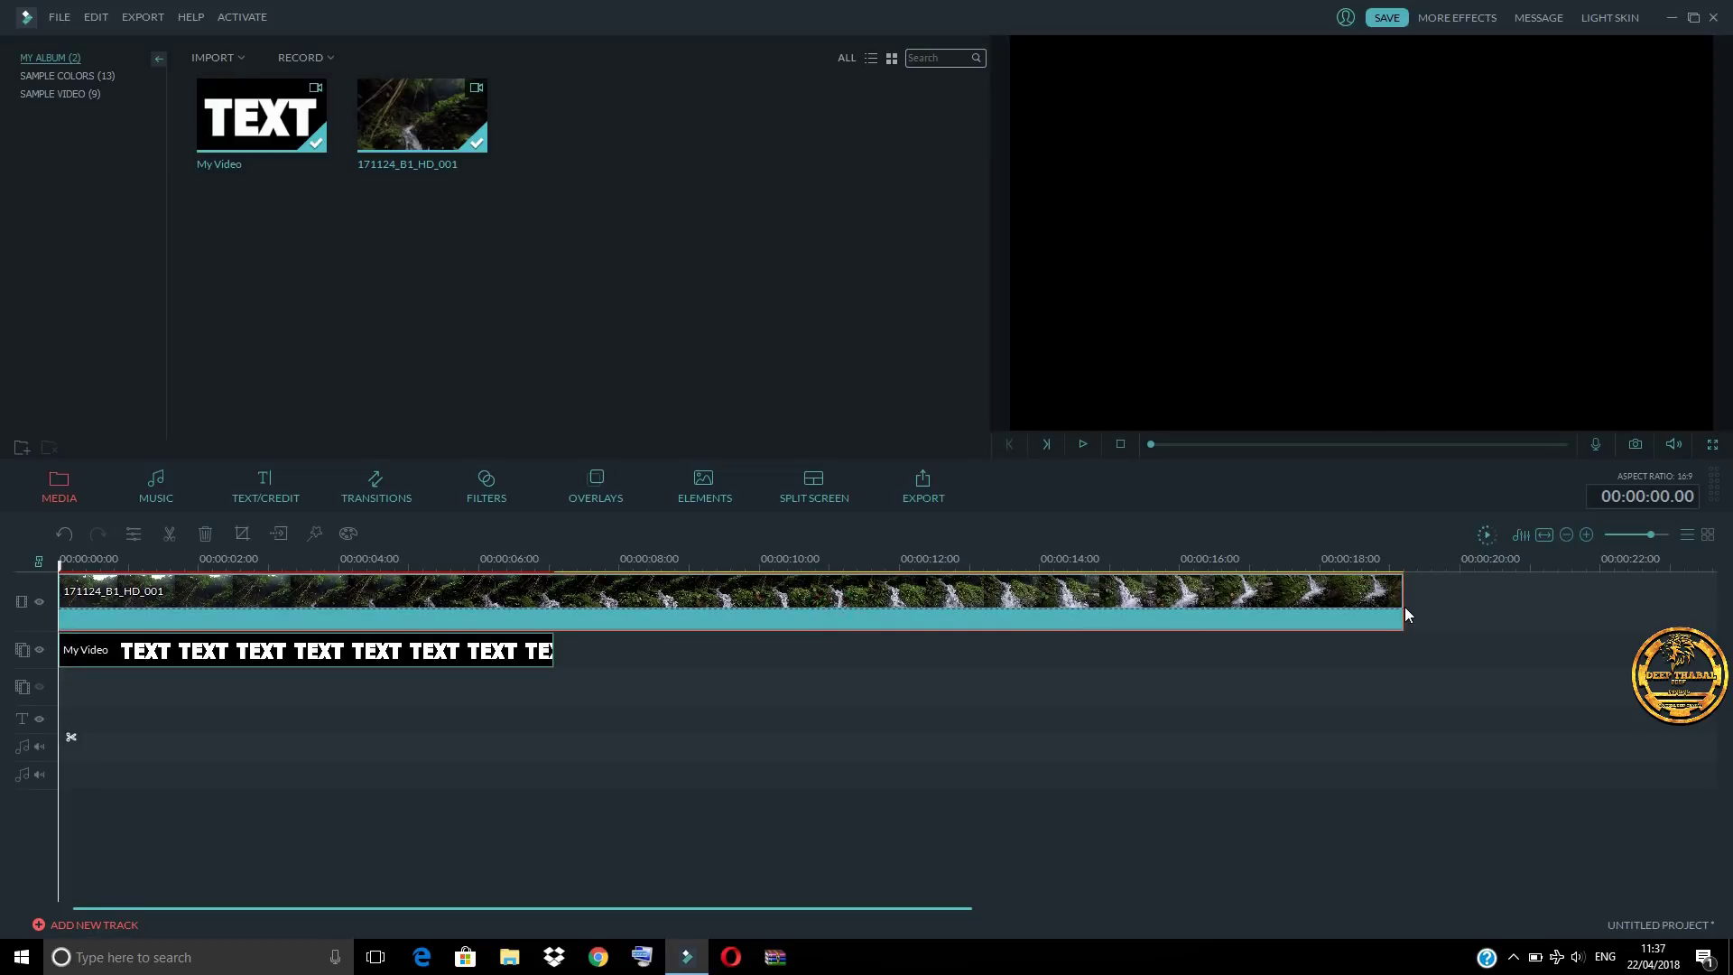
{"action": "left_click_drag", "start_coordinate": [1404, 607], "coordinate": [556, 607]}
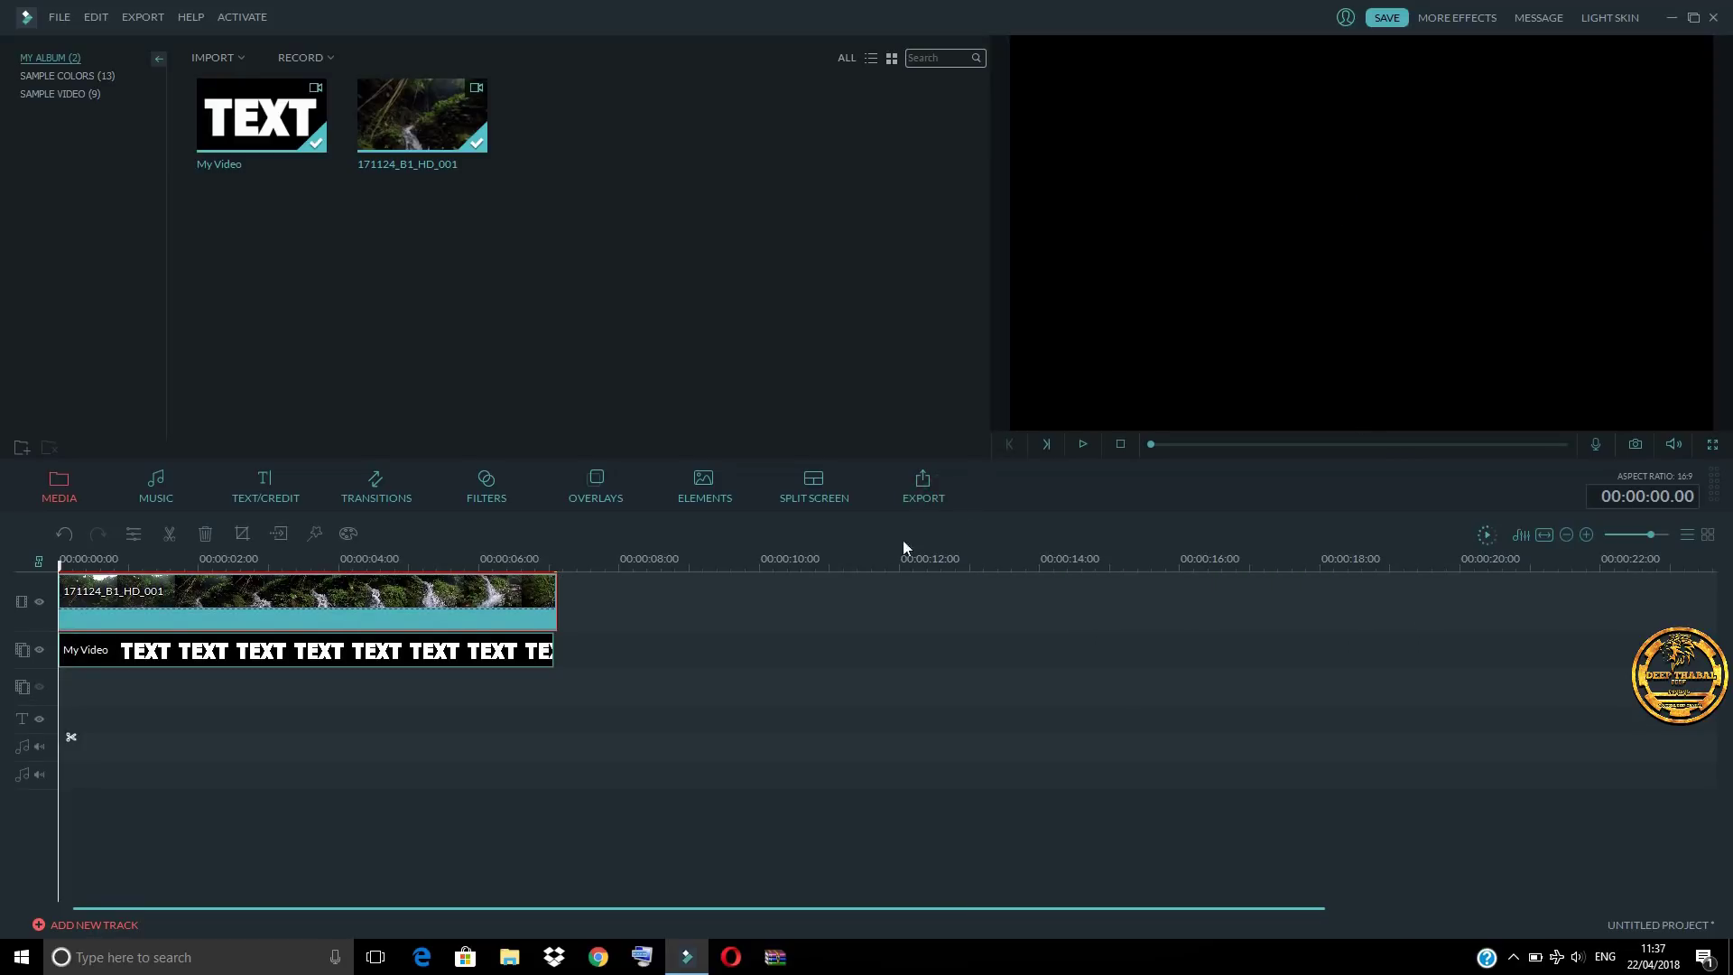
{"action": "double_click", "coordinate": [557, 617]}
{"action": "left_click", "coordinate": [945, 498]}
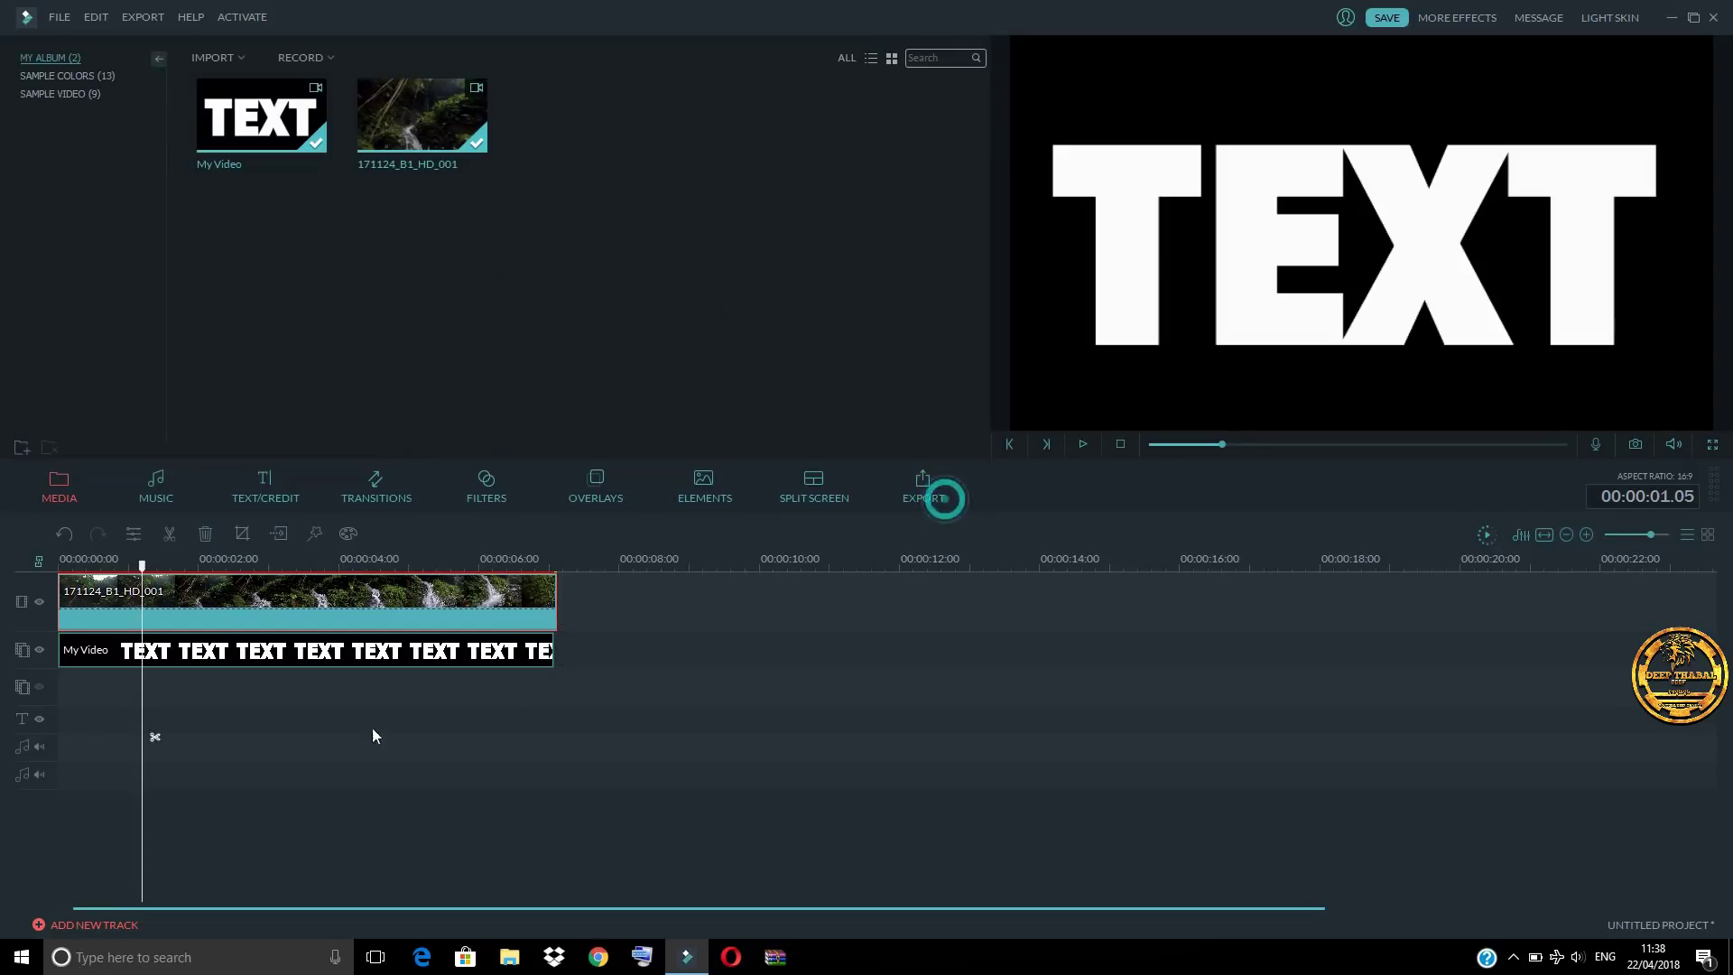
Enable Chroma Key transparency in the My Video overlay's effect settings and preview the keyed clip.
{"action": "left_click", "coordinate": [175, 657]}
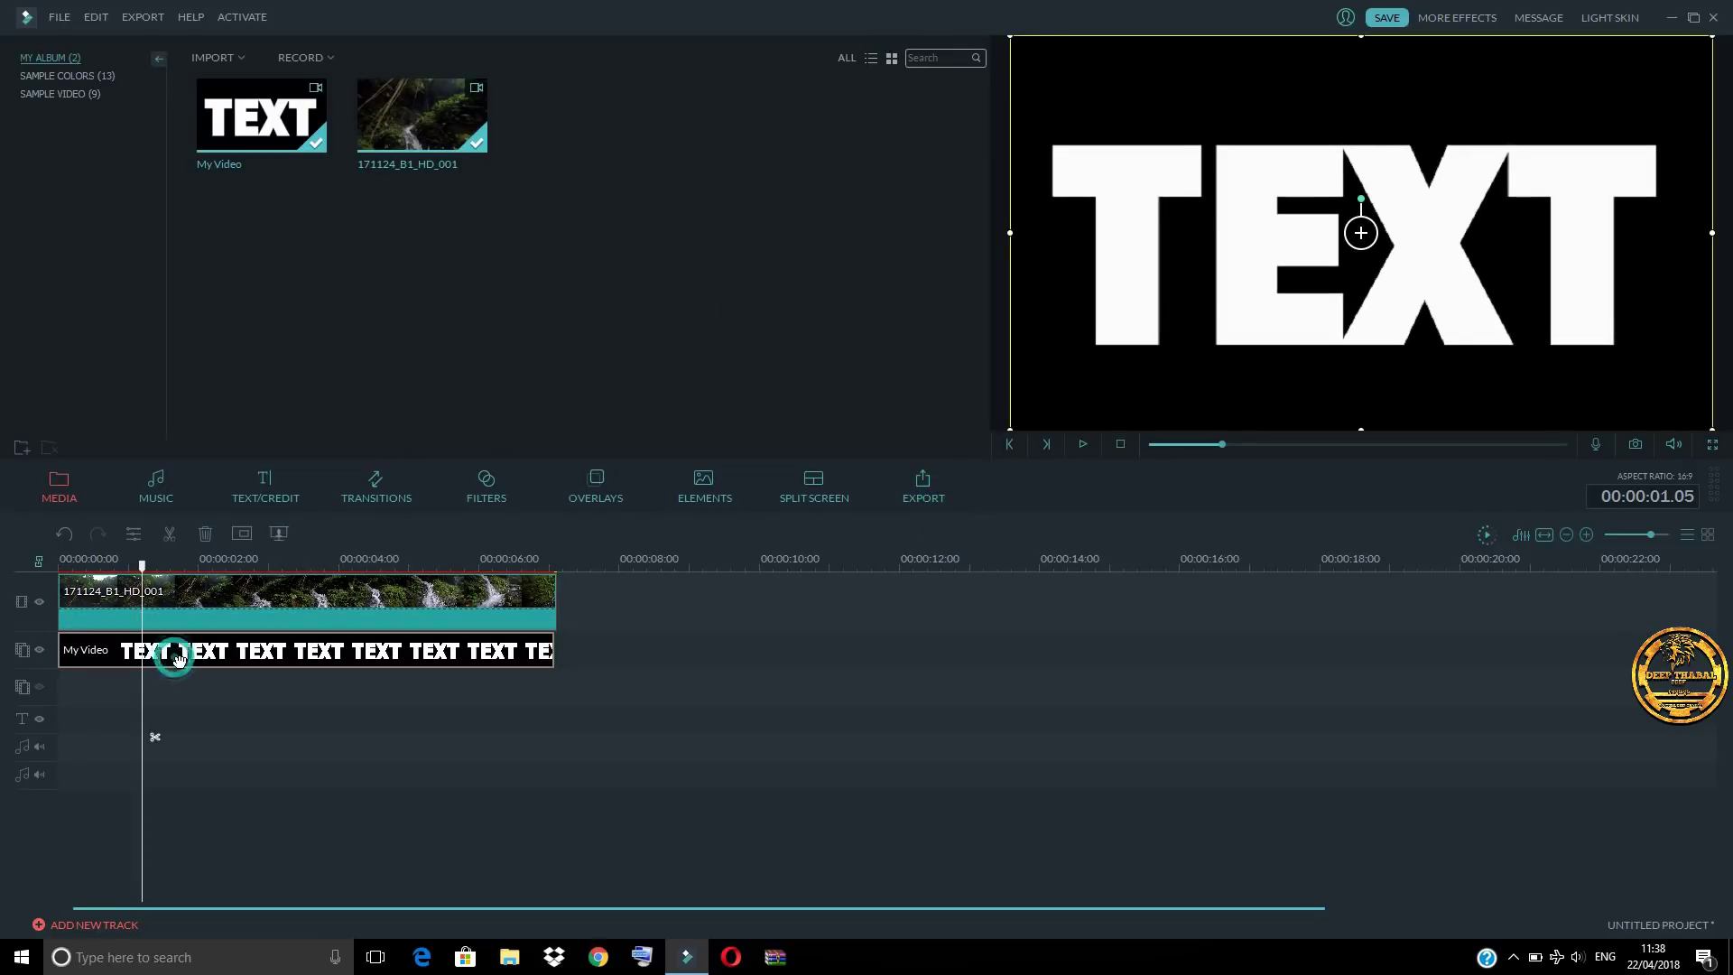
{"action": "left_click", "coordinate": [277, 534]}
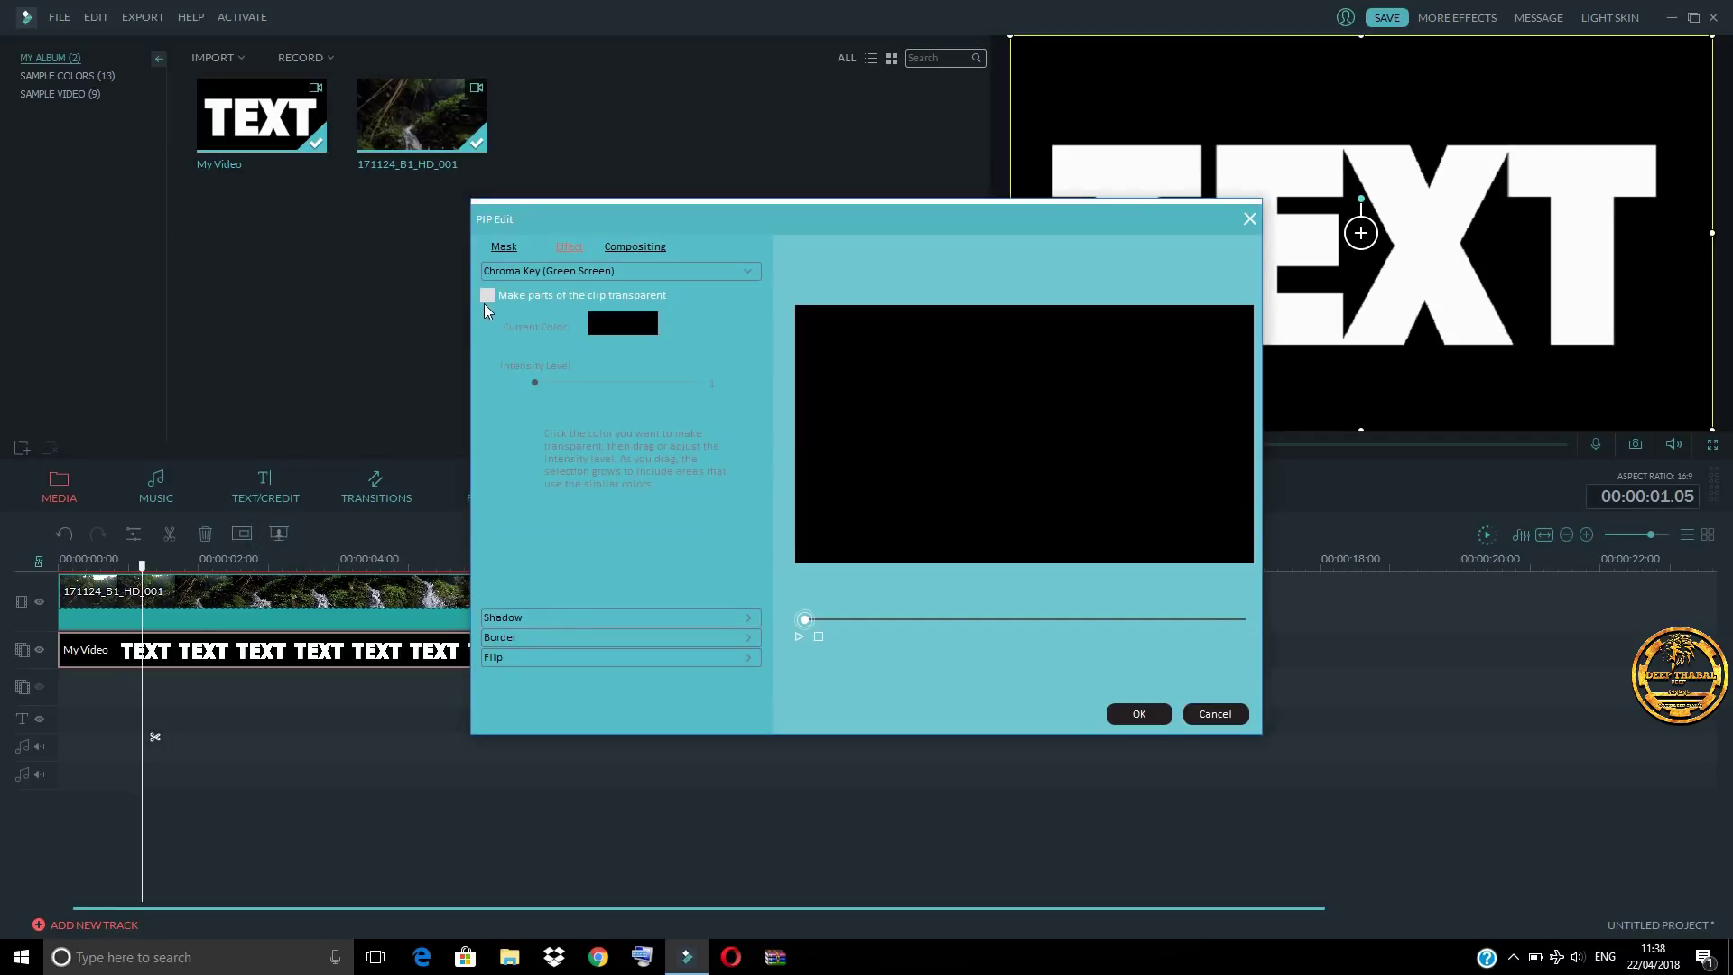
{"action": "left_click", "coordinate": [486, 295]}
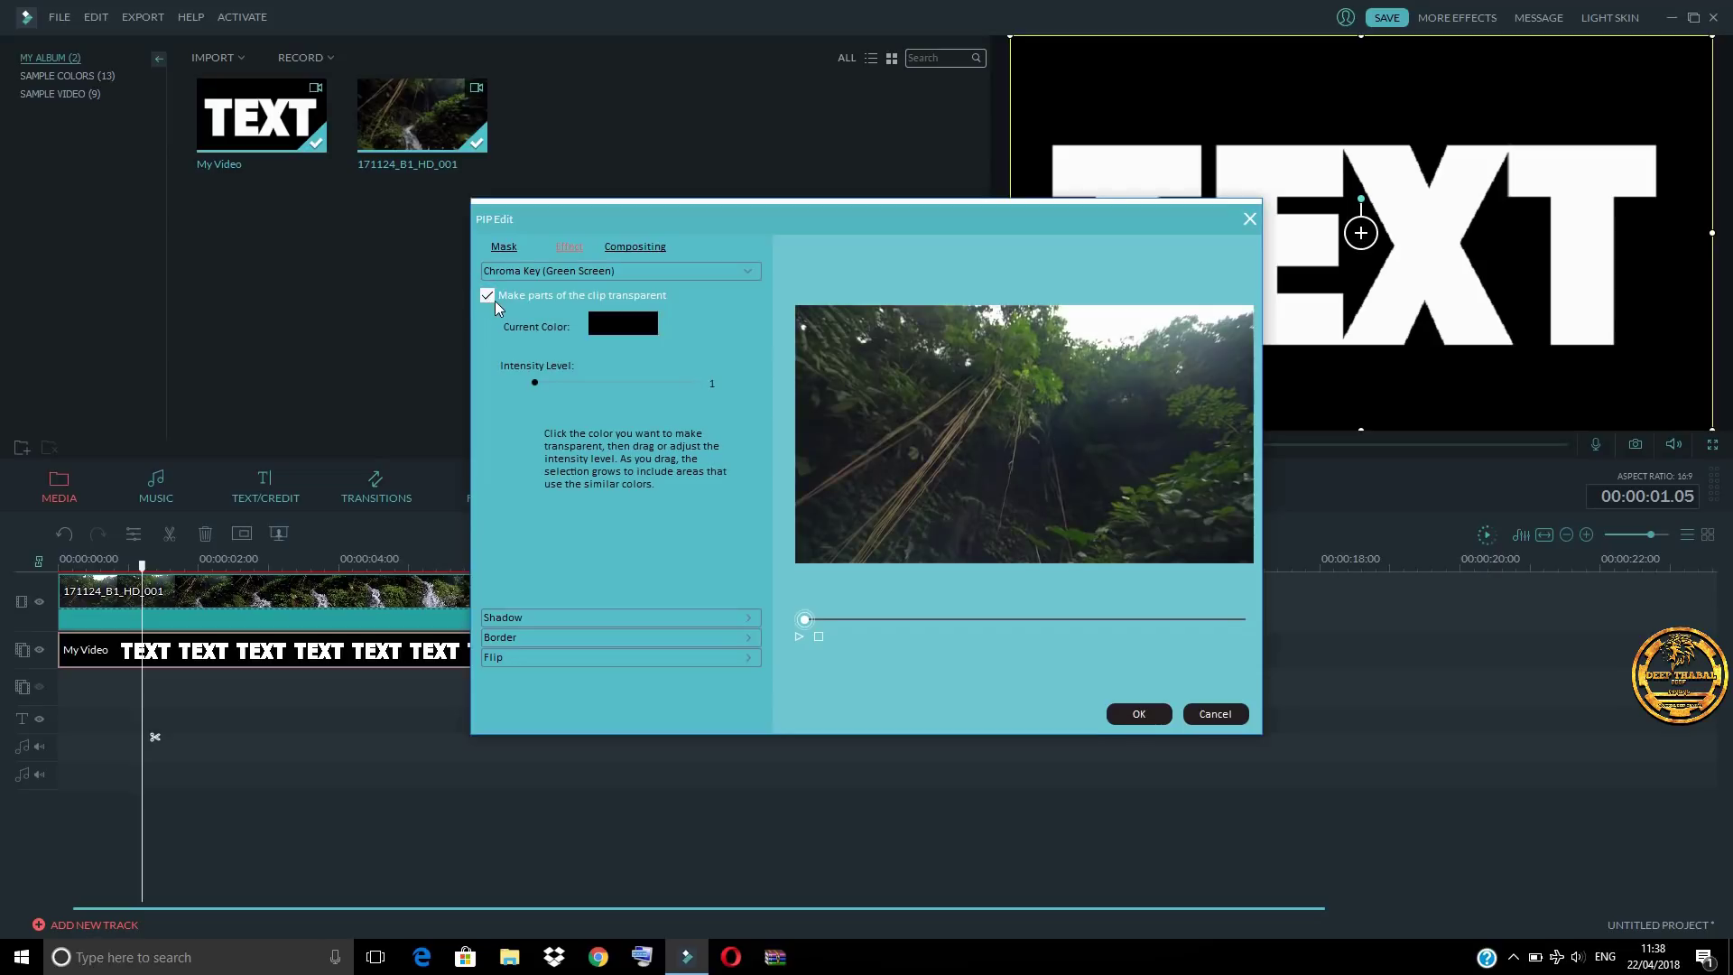
{"action": "left_click", "coordinate": [804, 636]}
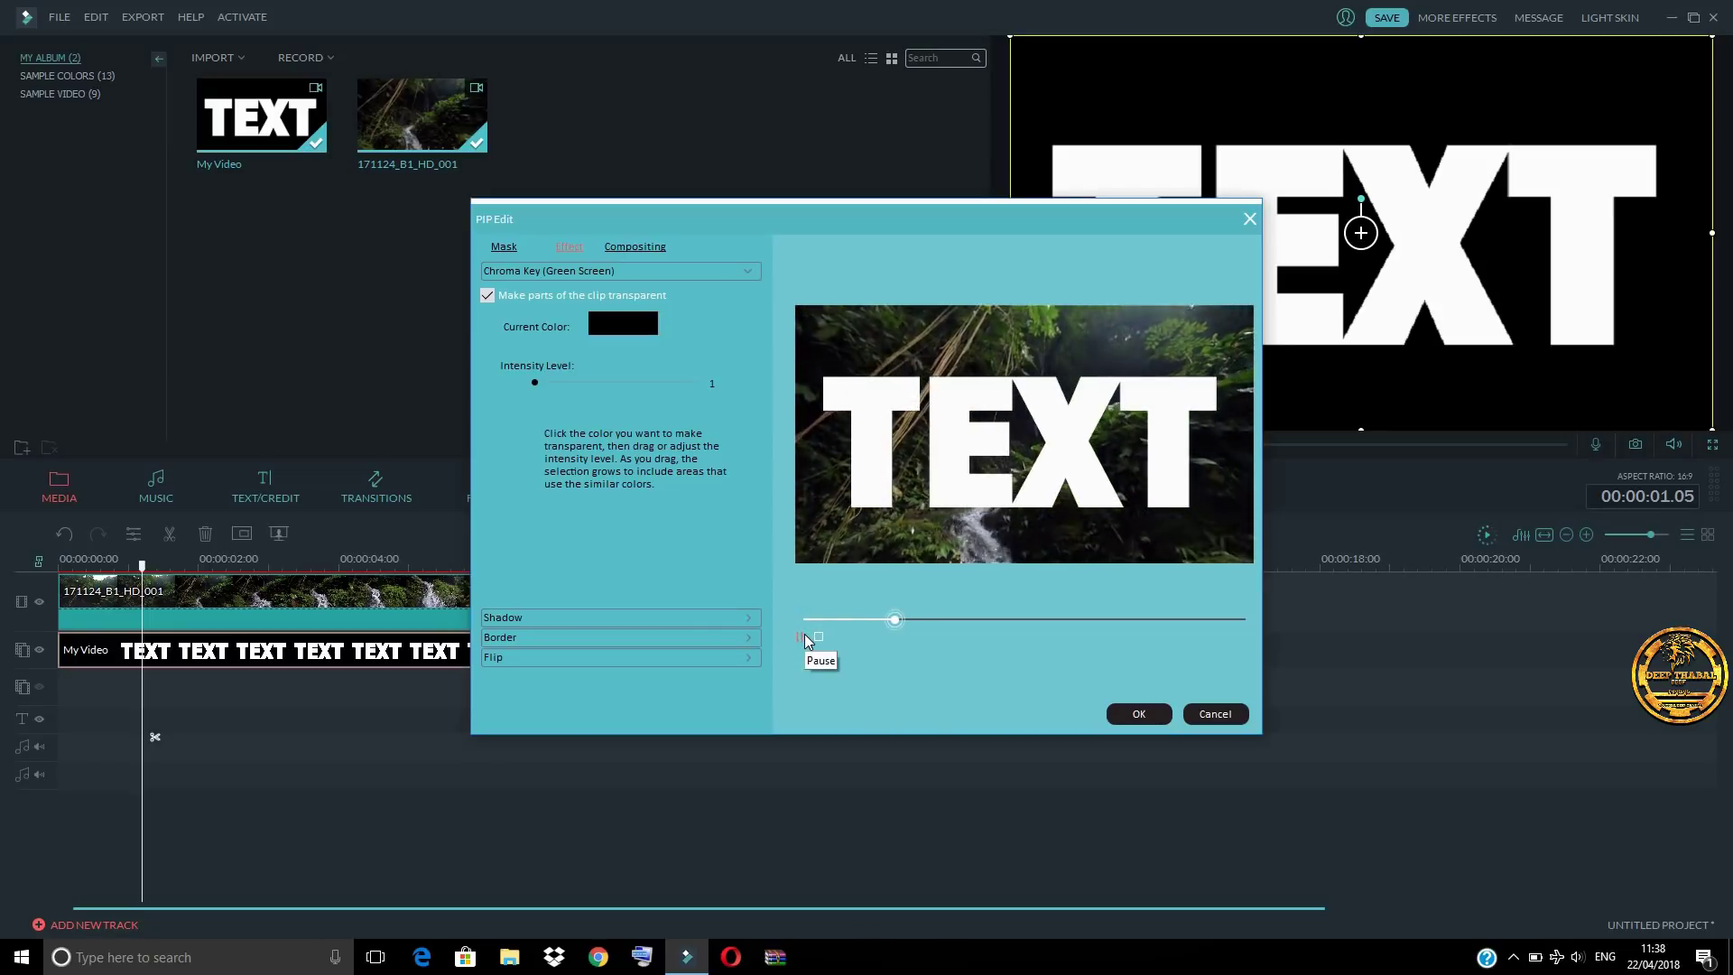
{"action": "left_click", "coordinate": [804, 636]}
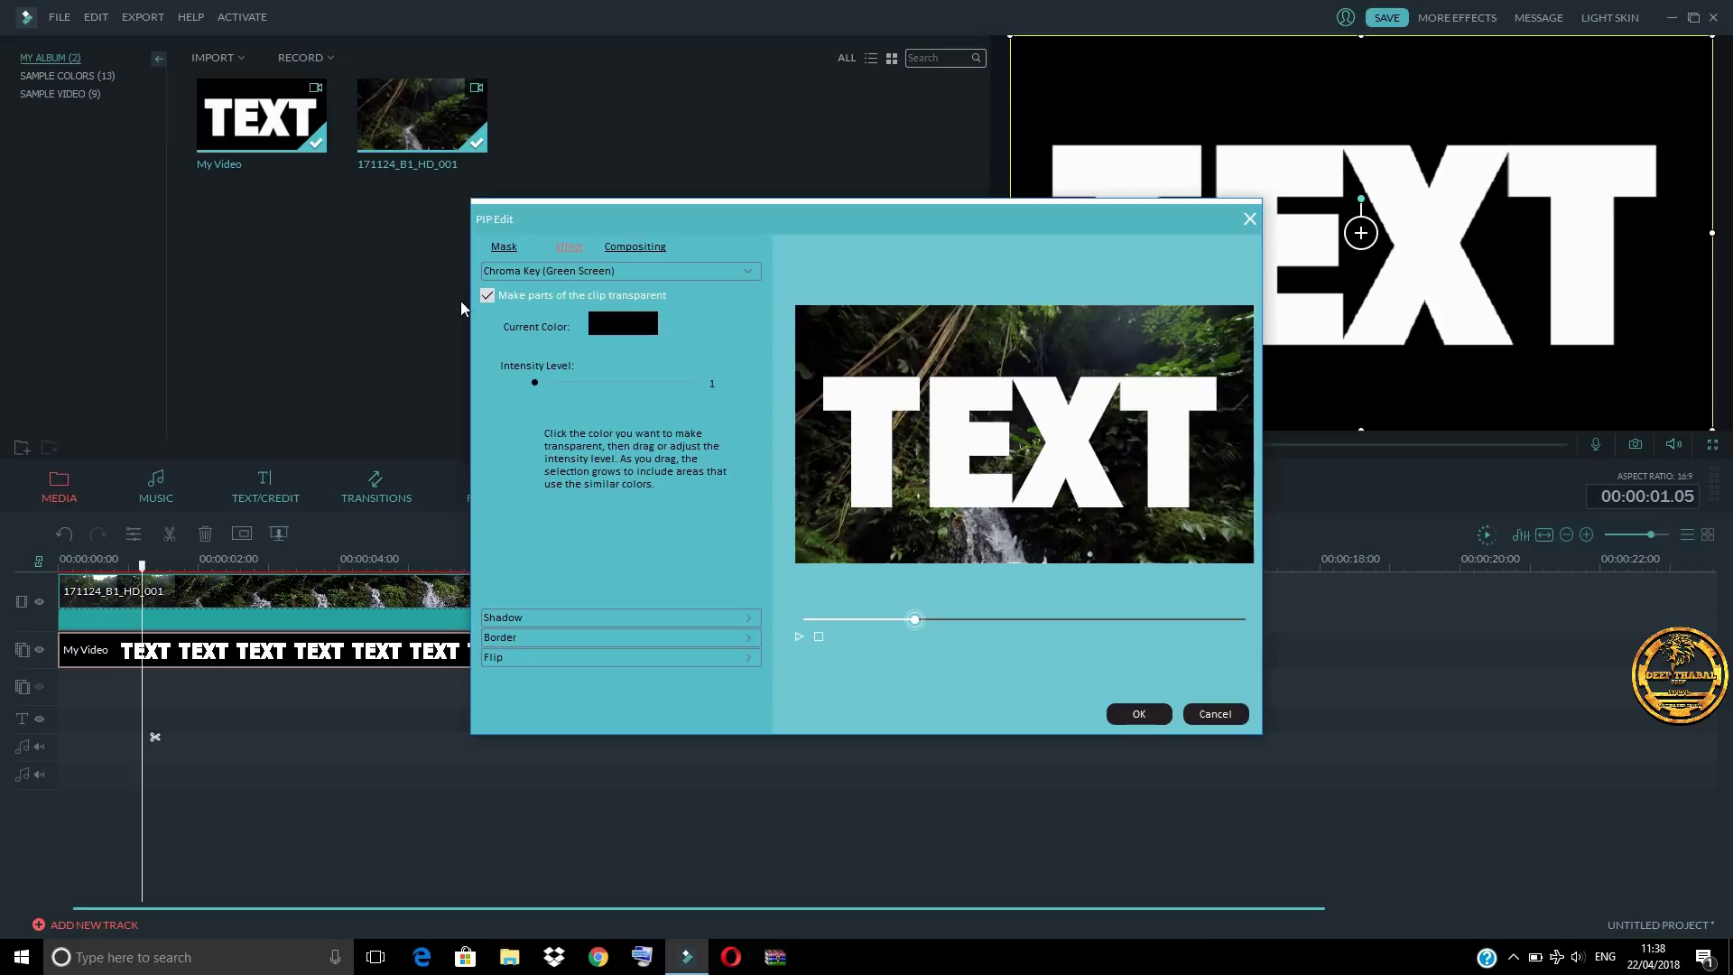
Pick the white of the letters as the transparent colour at intensity level 1 and preview the footage through the text.
{"action": "left_click", "coordinate": [883, 396]}
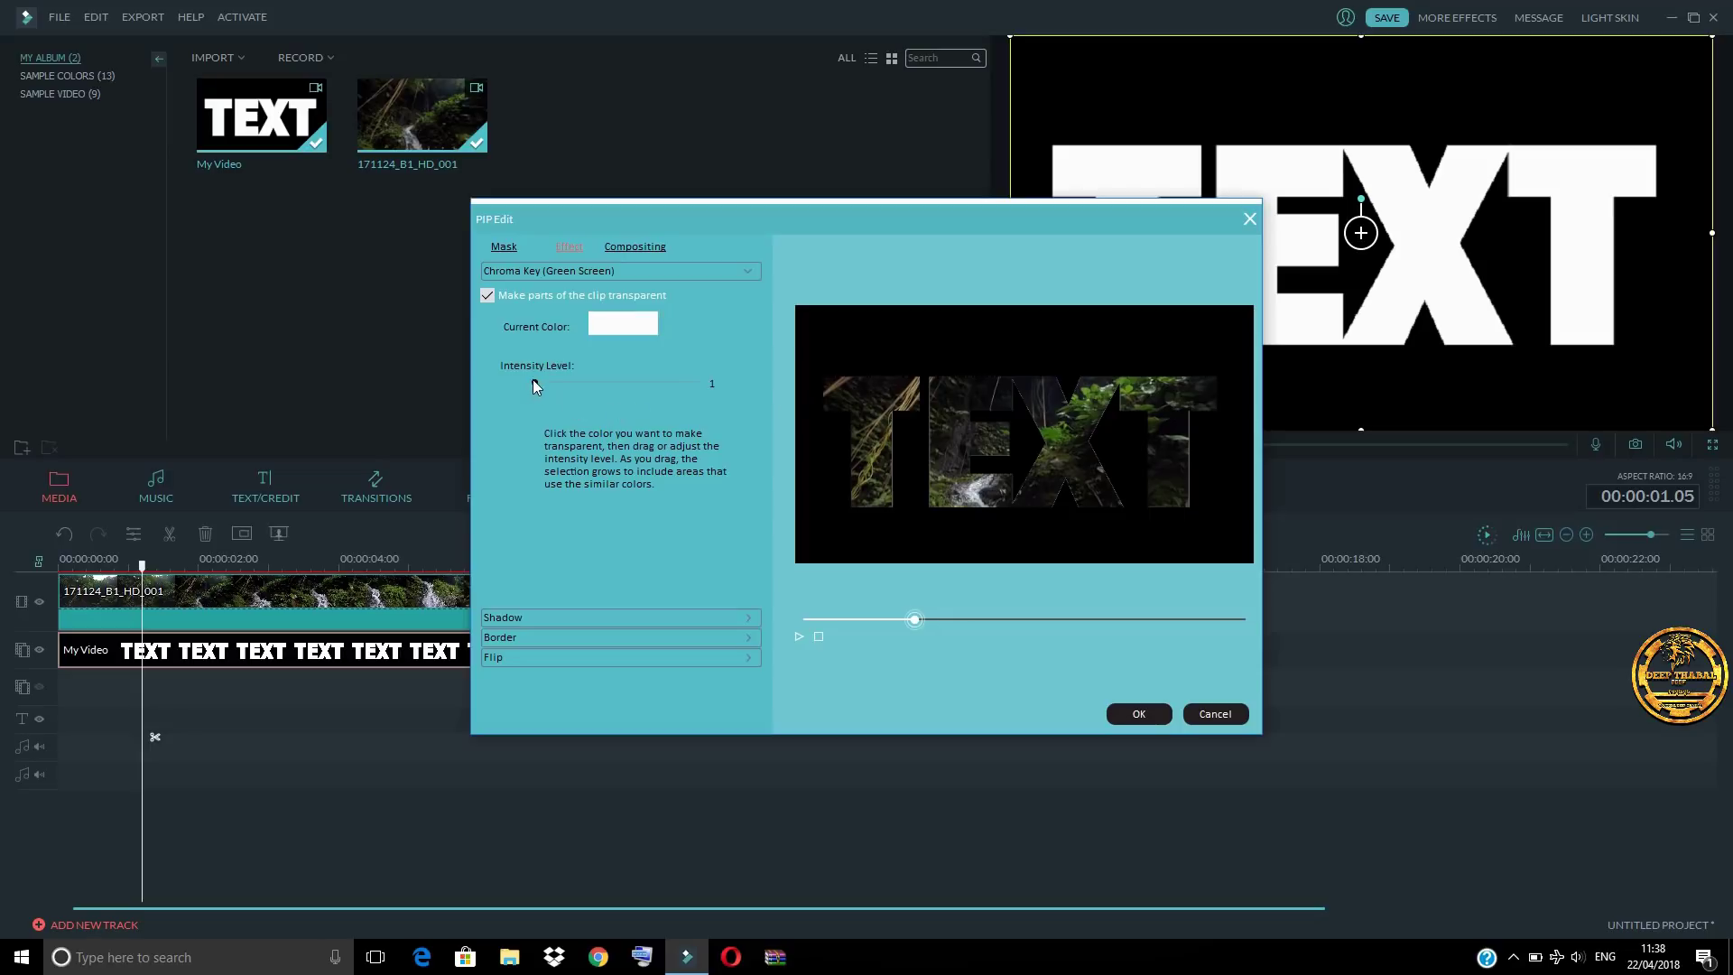
{"action": "left_click_drag", "start_coordinate": [558, 383], "coordinate": [517, 406]}
{"action": "left_click", "coordinate": [798, 637]}
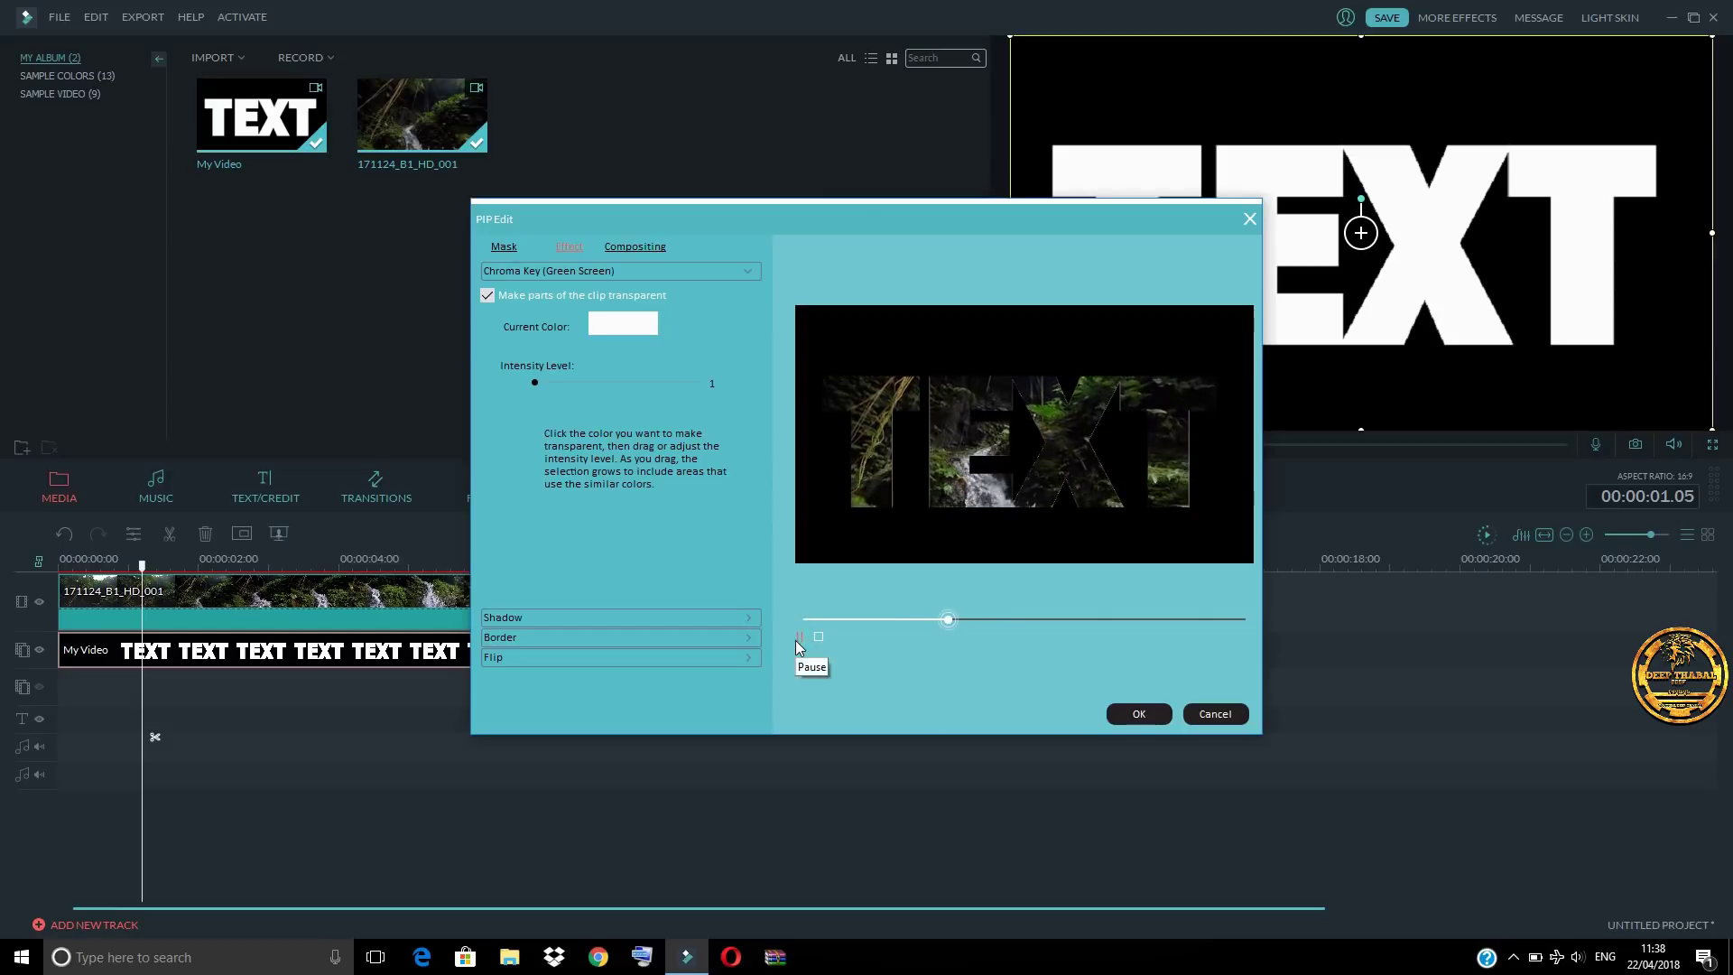
Apply a shadow to the My Video overlay and set its distance to 0.
{"action": "left_click", "coordinate": [719, 618]}
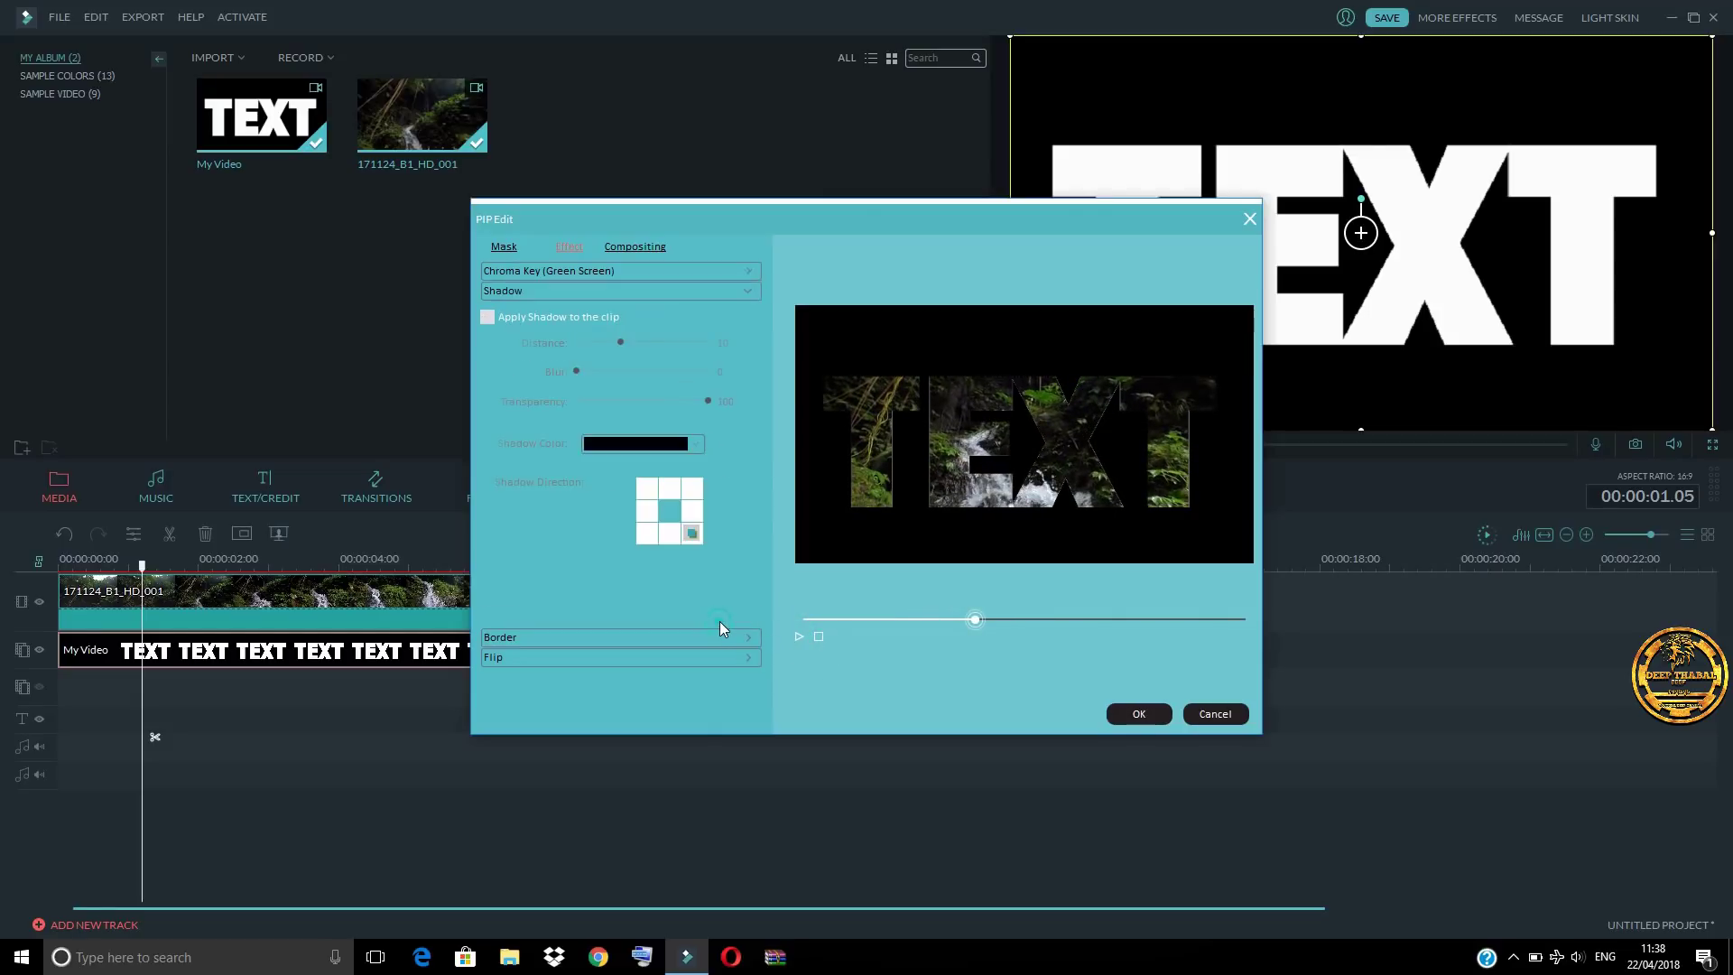
{"action": "left_click", "coordinate": [486, 317]}
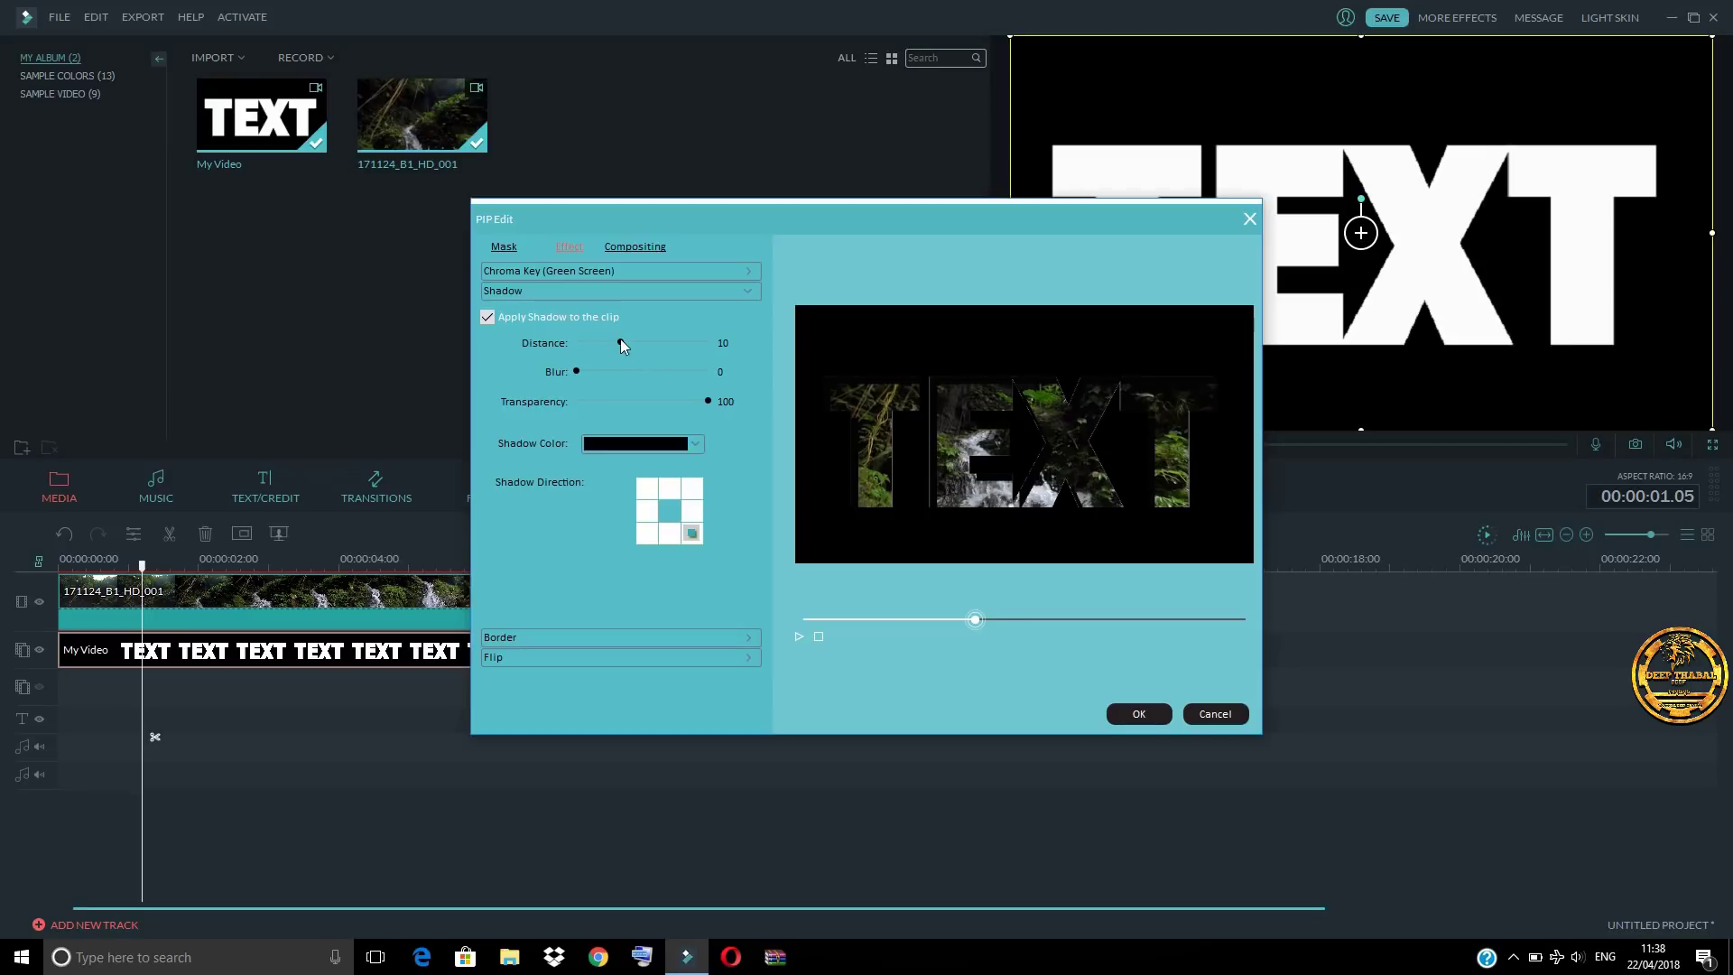
{"action": "left_click_drag", "start_coordinate": [620, 341], "coordinate": [567, 355]}
{"action": "left_click_drag", "start_coordinate": [590, 350], "coordinate": [549, 382]}
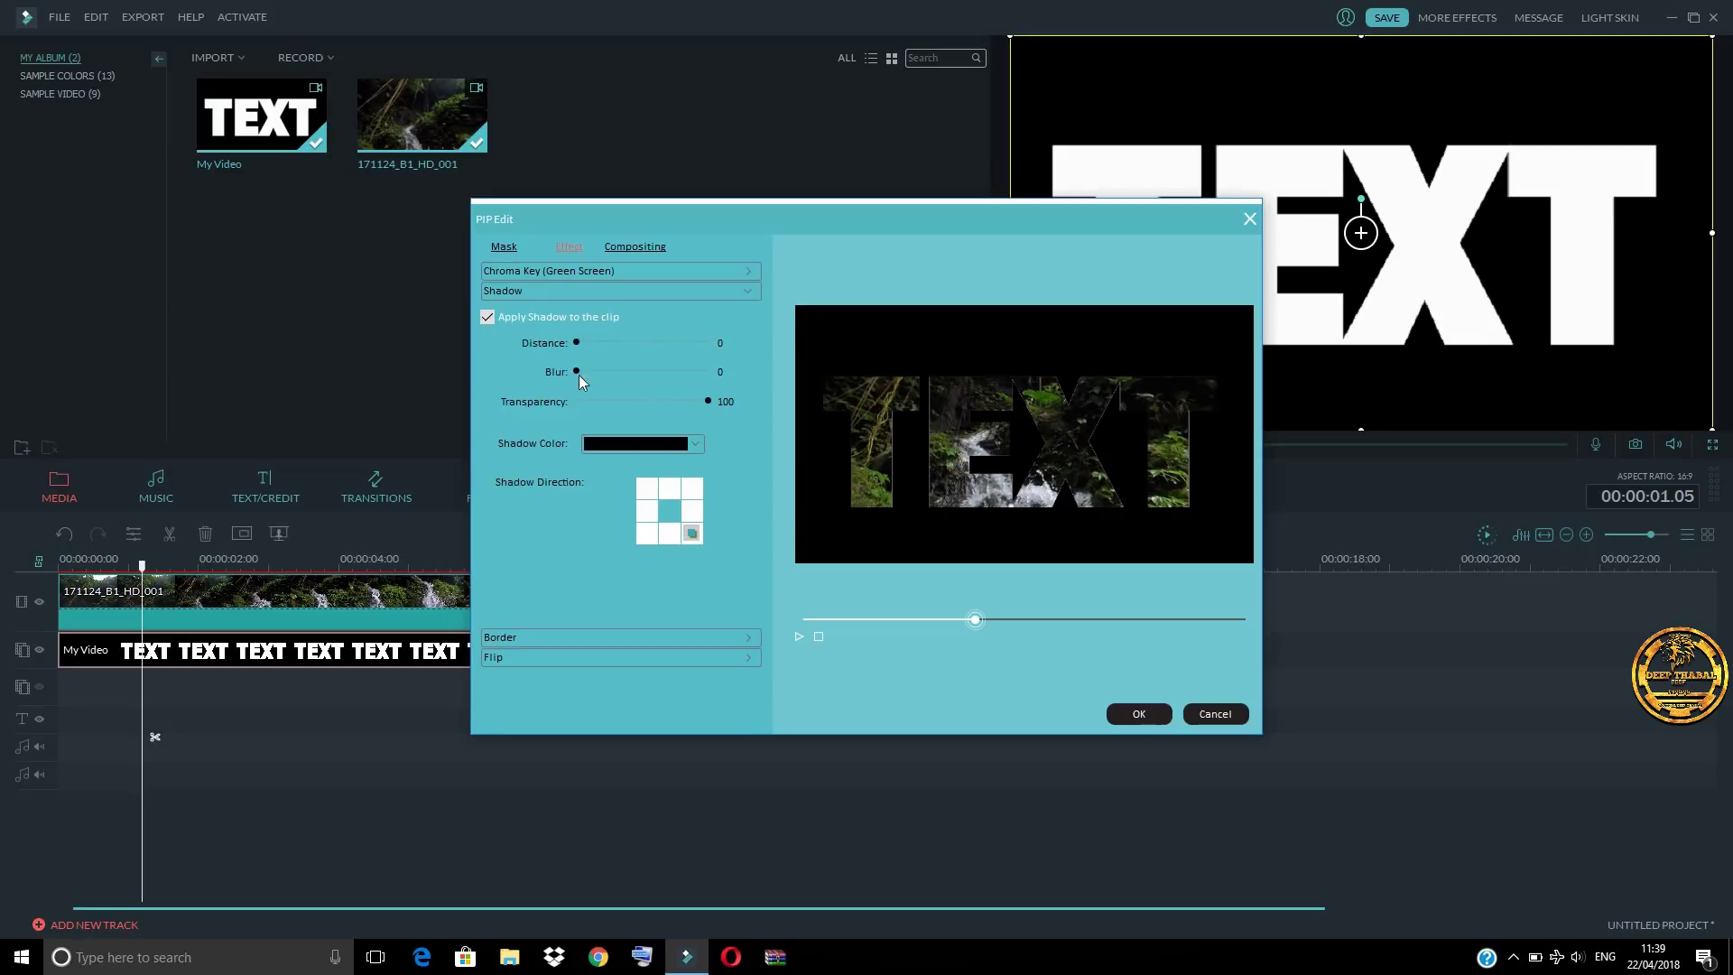
Apply a white border with distance 2 to the overlay, accept the edits, and play the timeline from the start.
{"action": "left_click", "coordinate": [569, 638]}
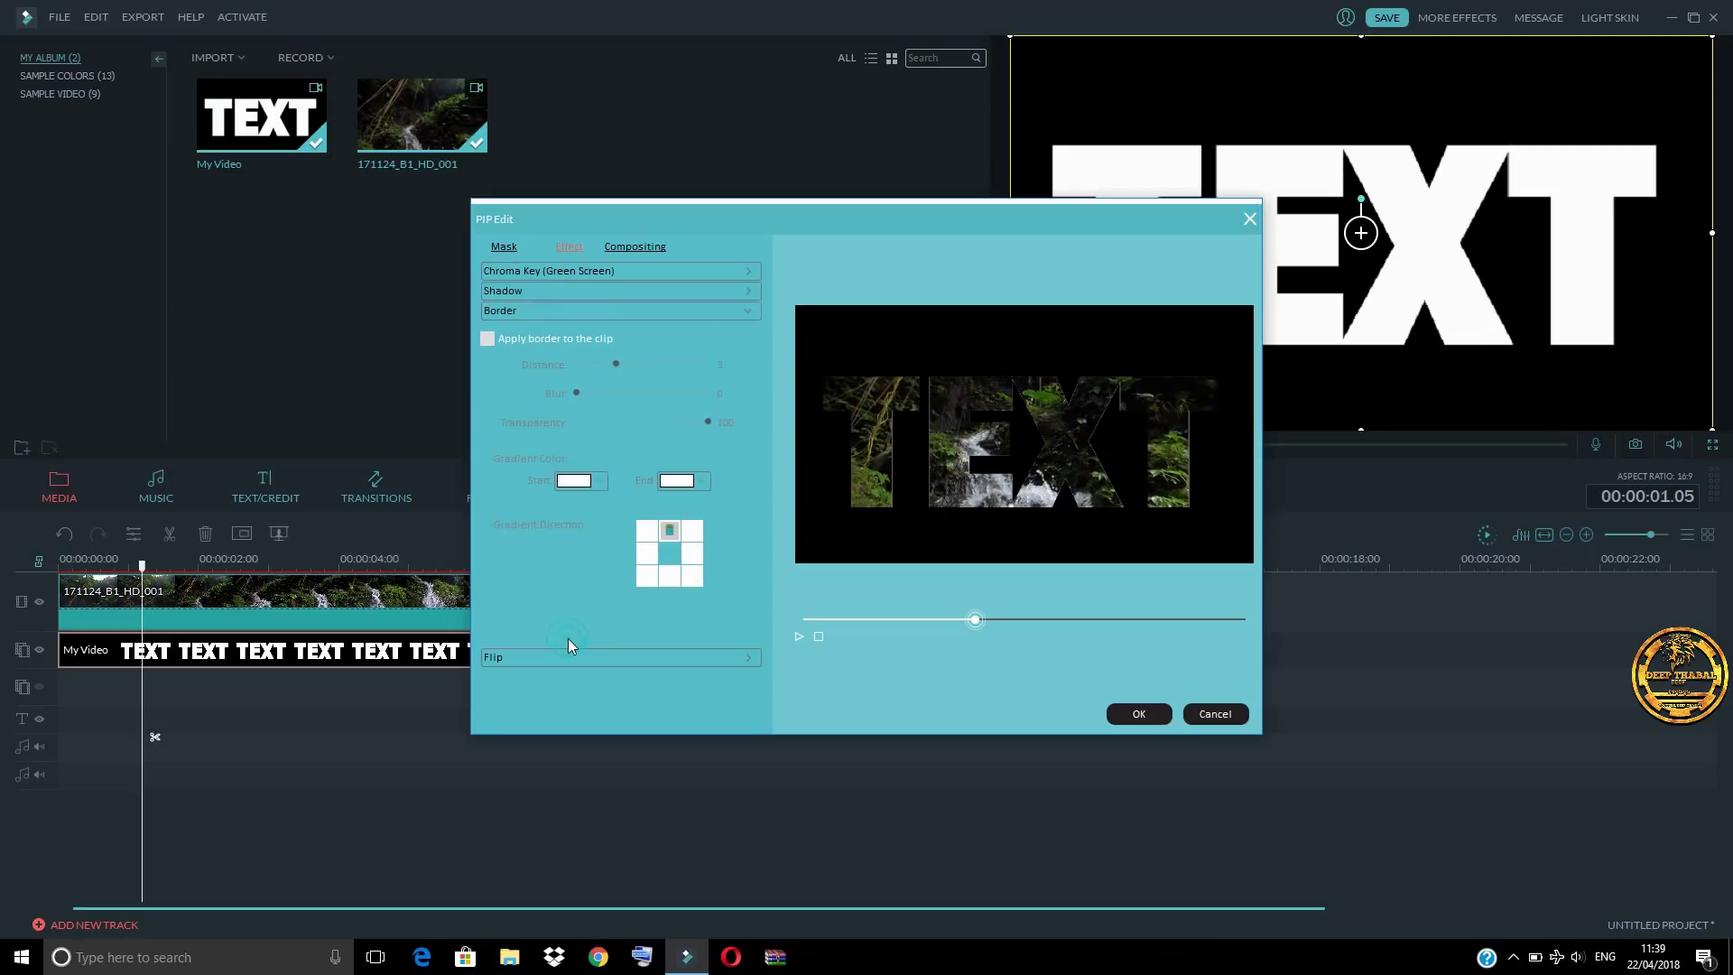
{"action": "left_click", "coordinate": [486, 338]}
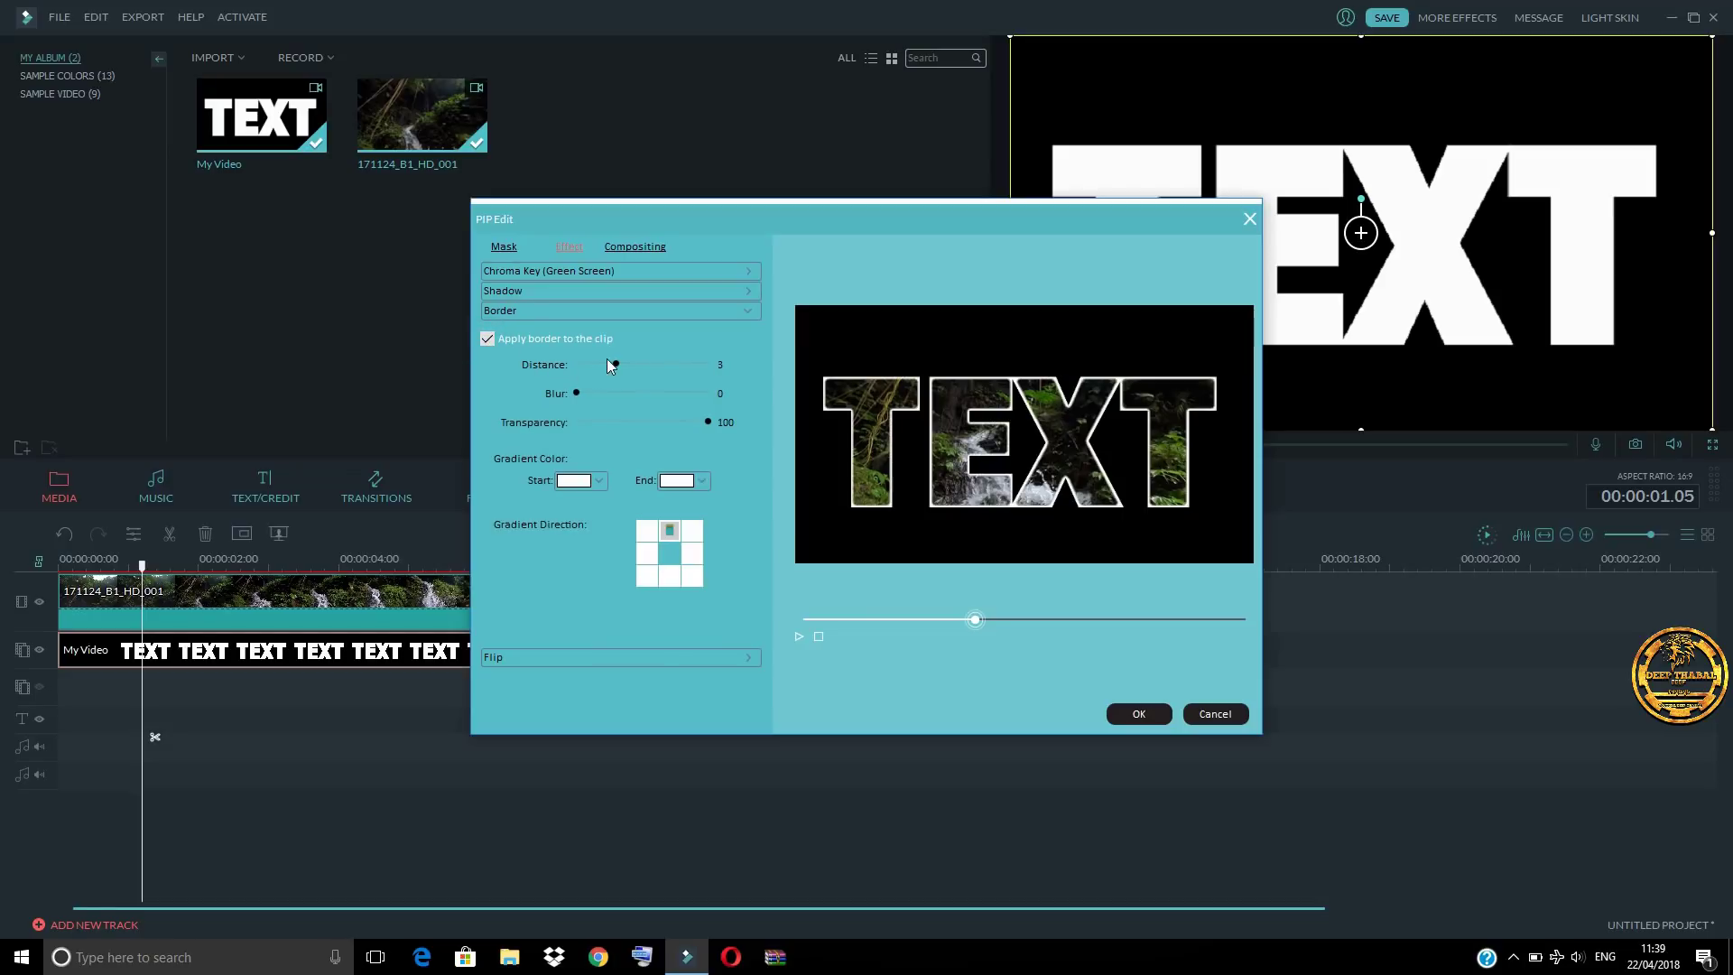
{"action": "left_click_drag", "start_coordinate": [612, 362], "coordinate": [609, 366]}
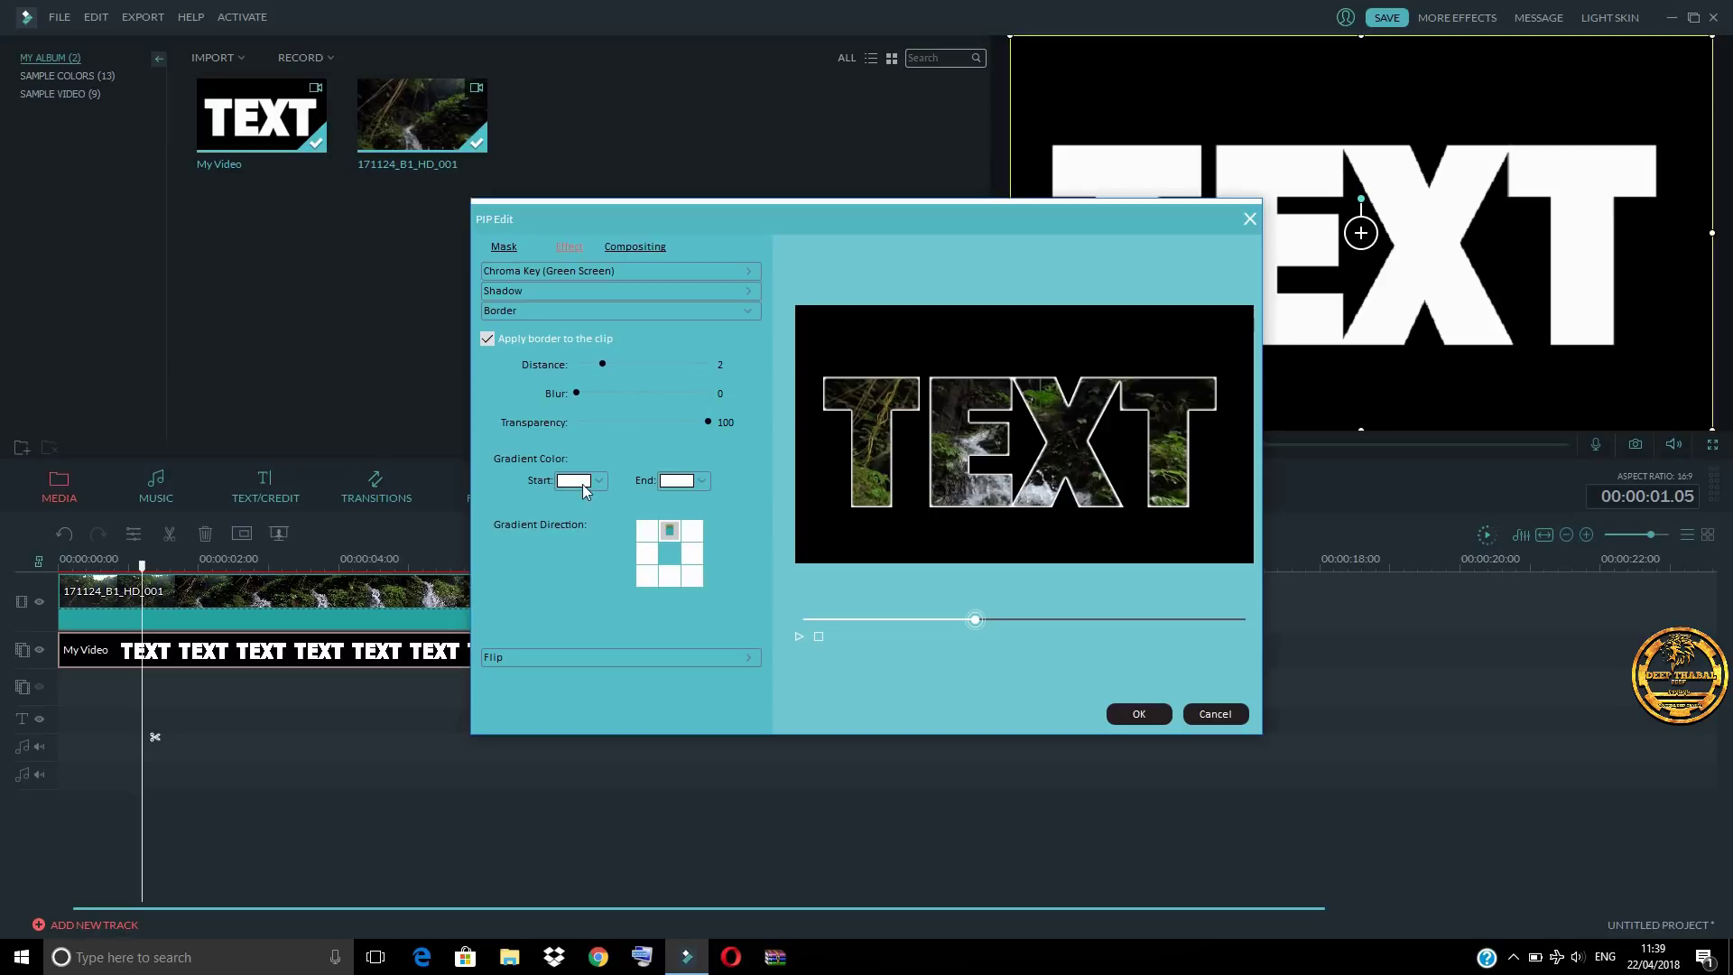
{"action": "left_click", "coordinate": [1140, 713]}
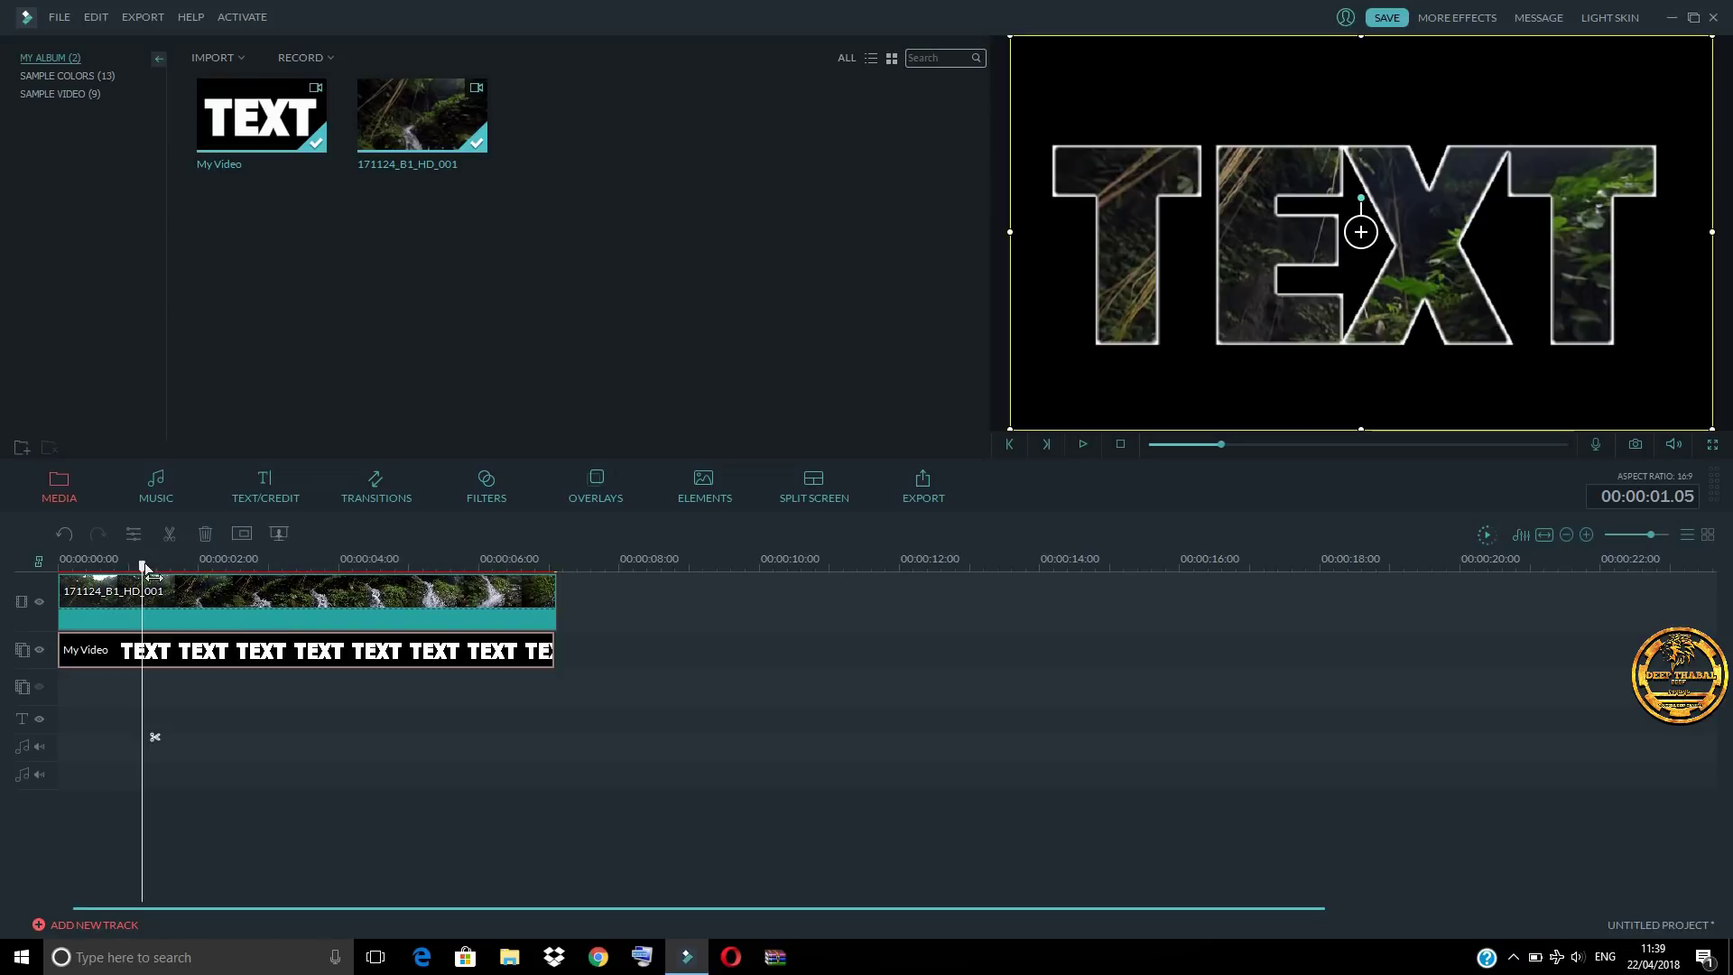
{"action": "left_click_drag", "start_coordinate": [144, 569], "coordinate": [45, 575]}
{"action": "key", "text": "space"}
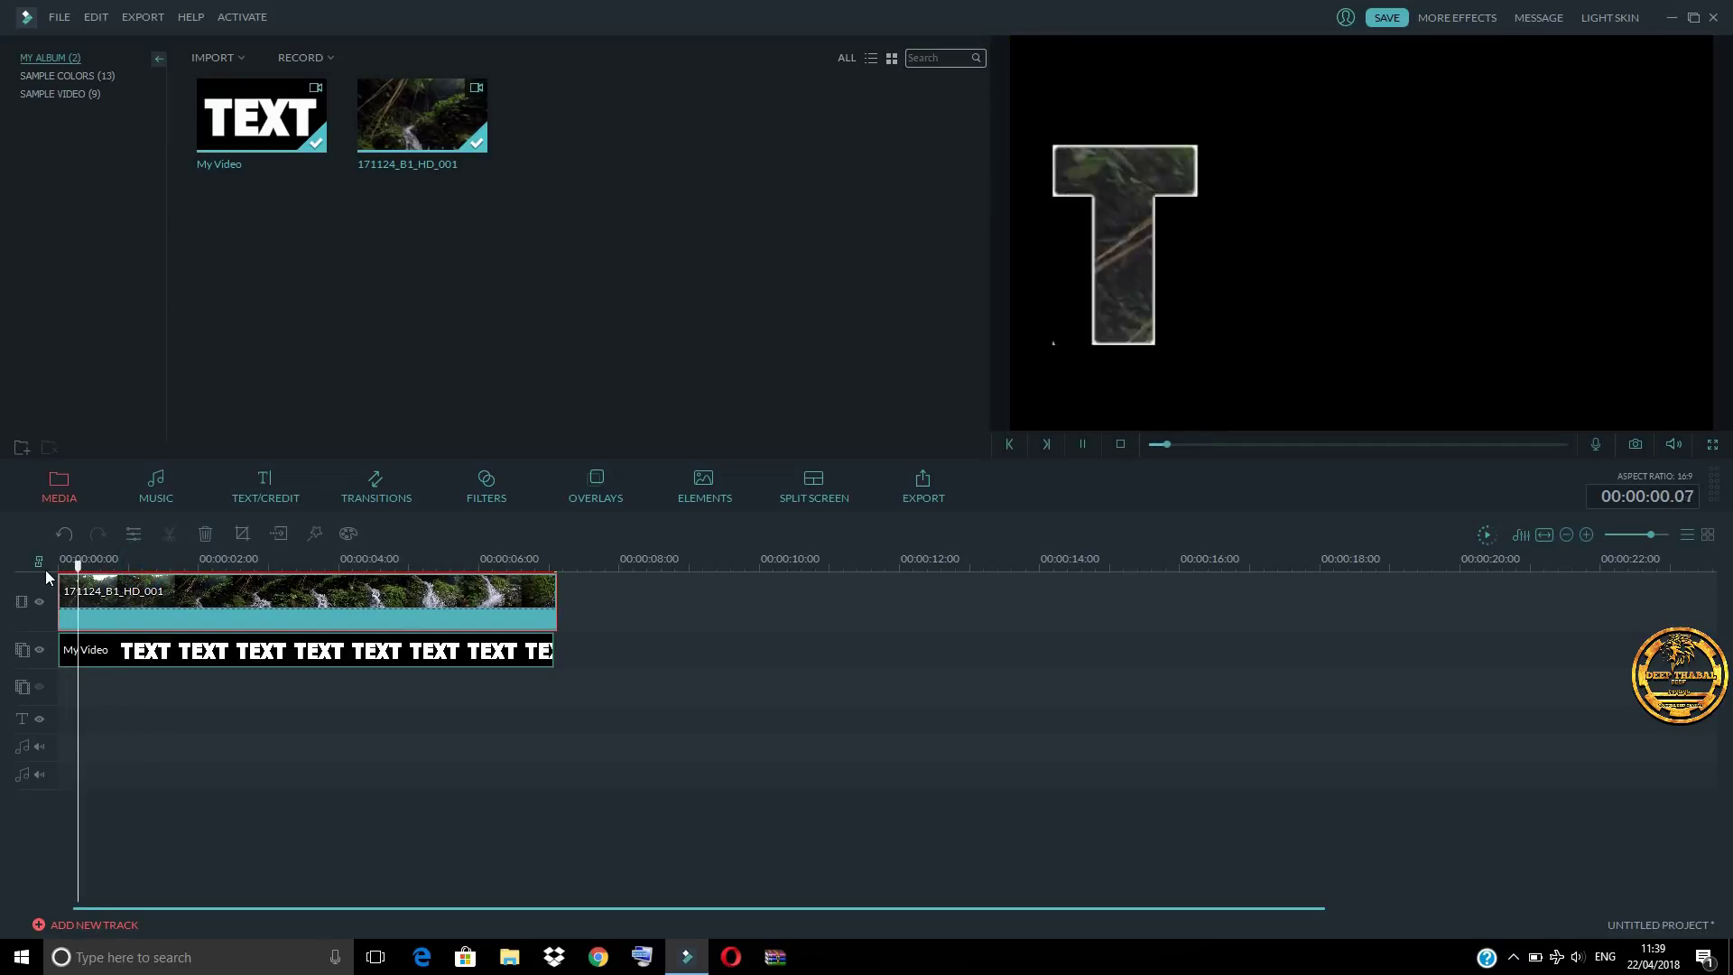